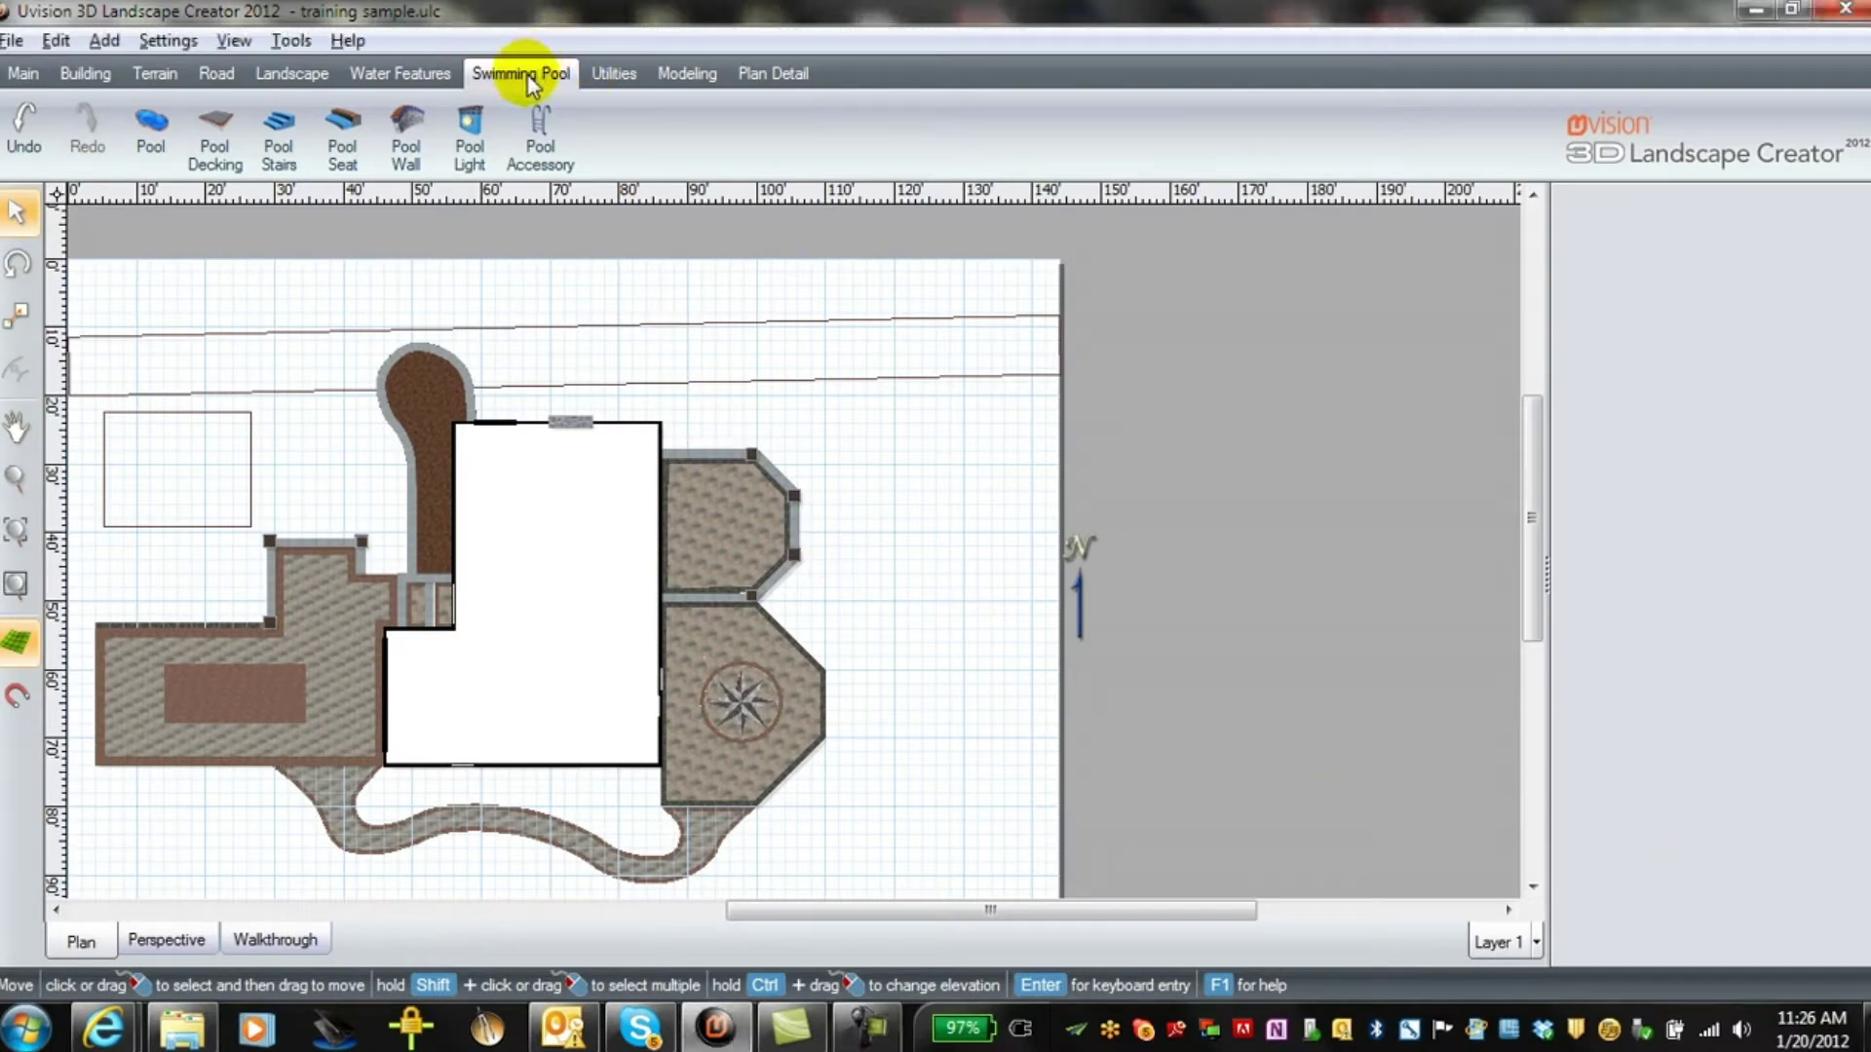
Load the stock Swimming Pool10 kidney shape and place the pool beside the upper patio
click(151, 144)
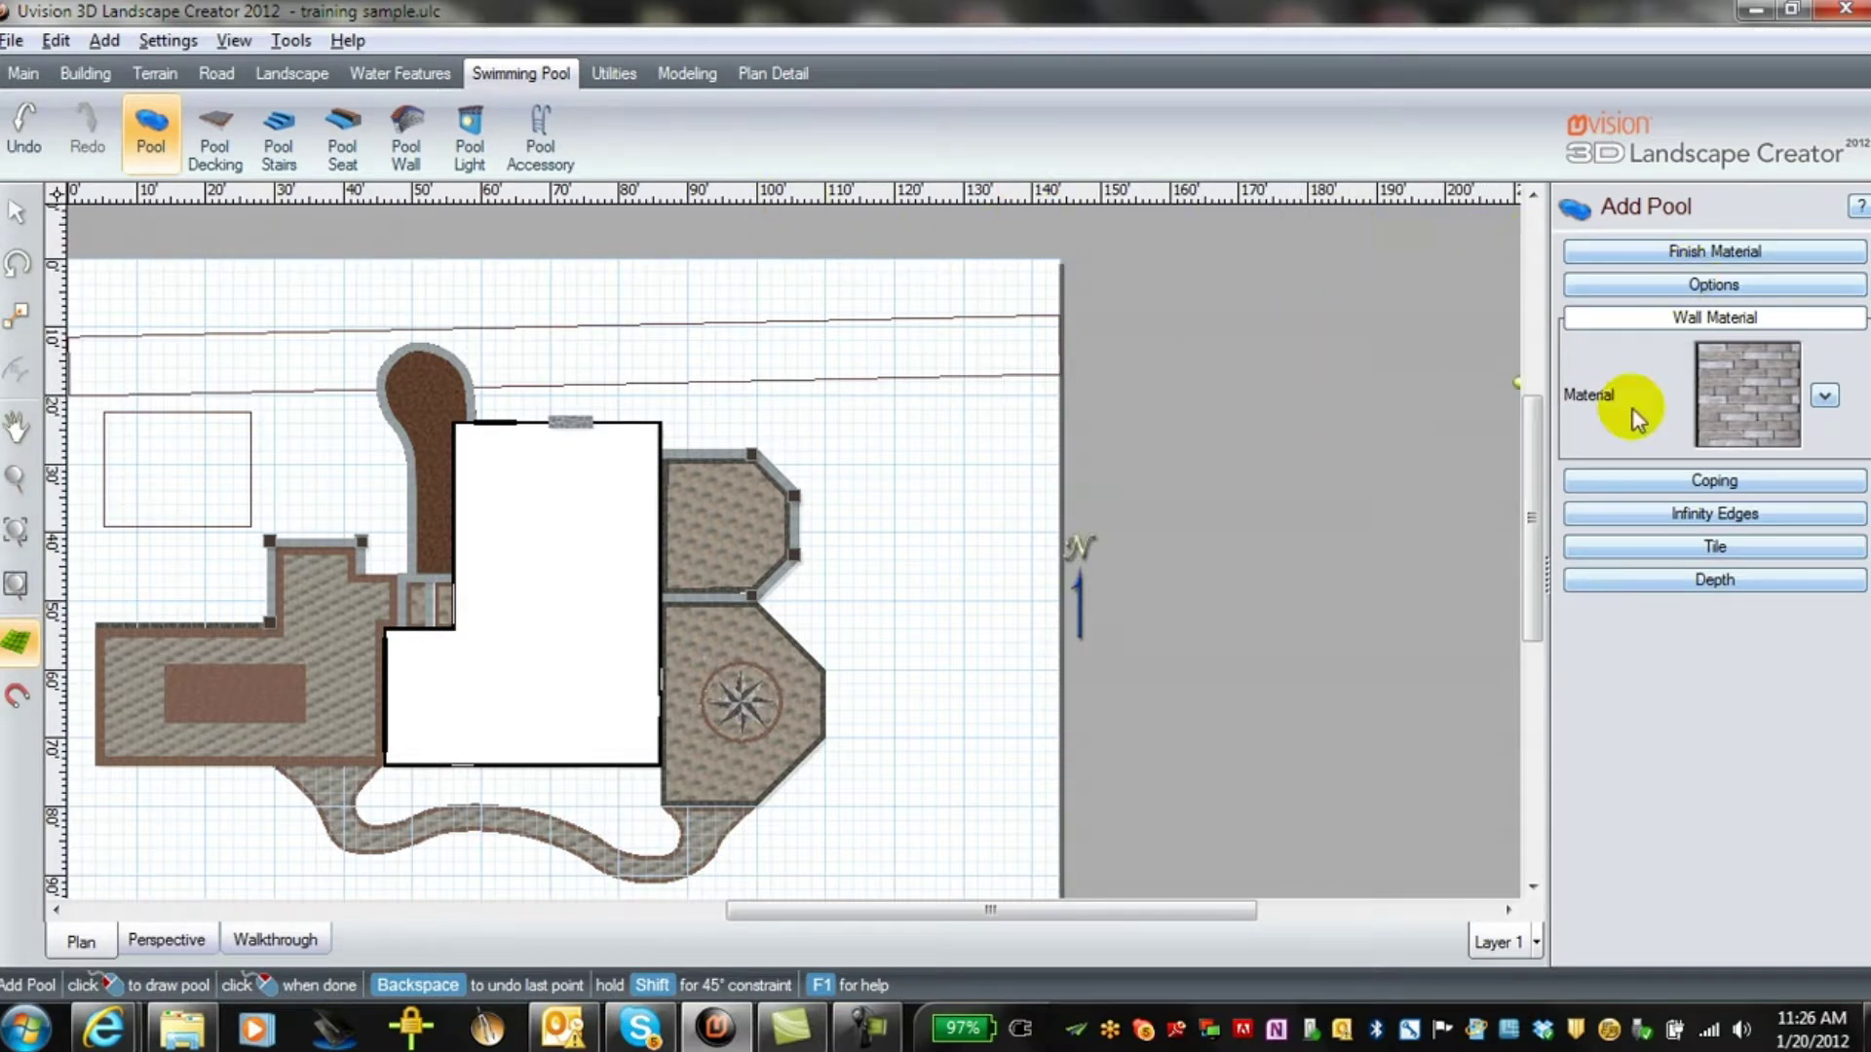
click(1785, 285)
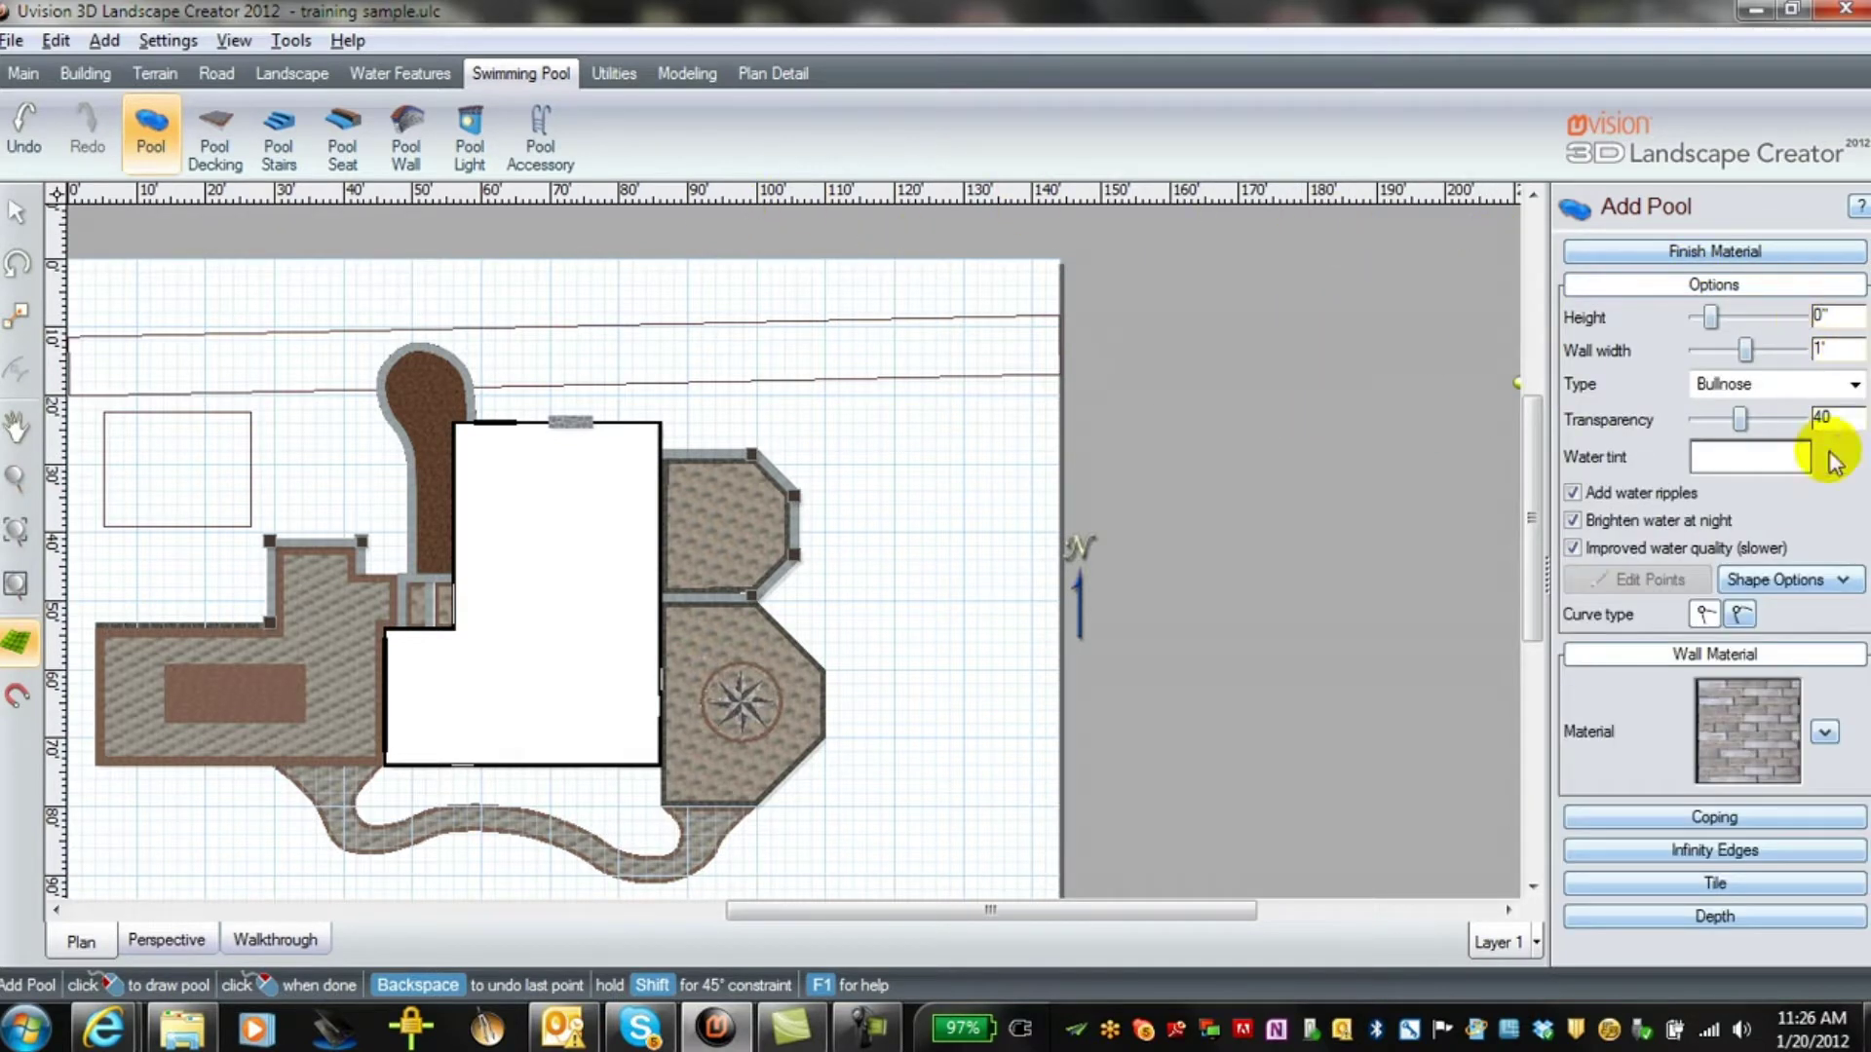
click(1845, 582)
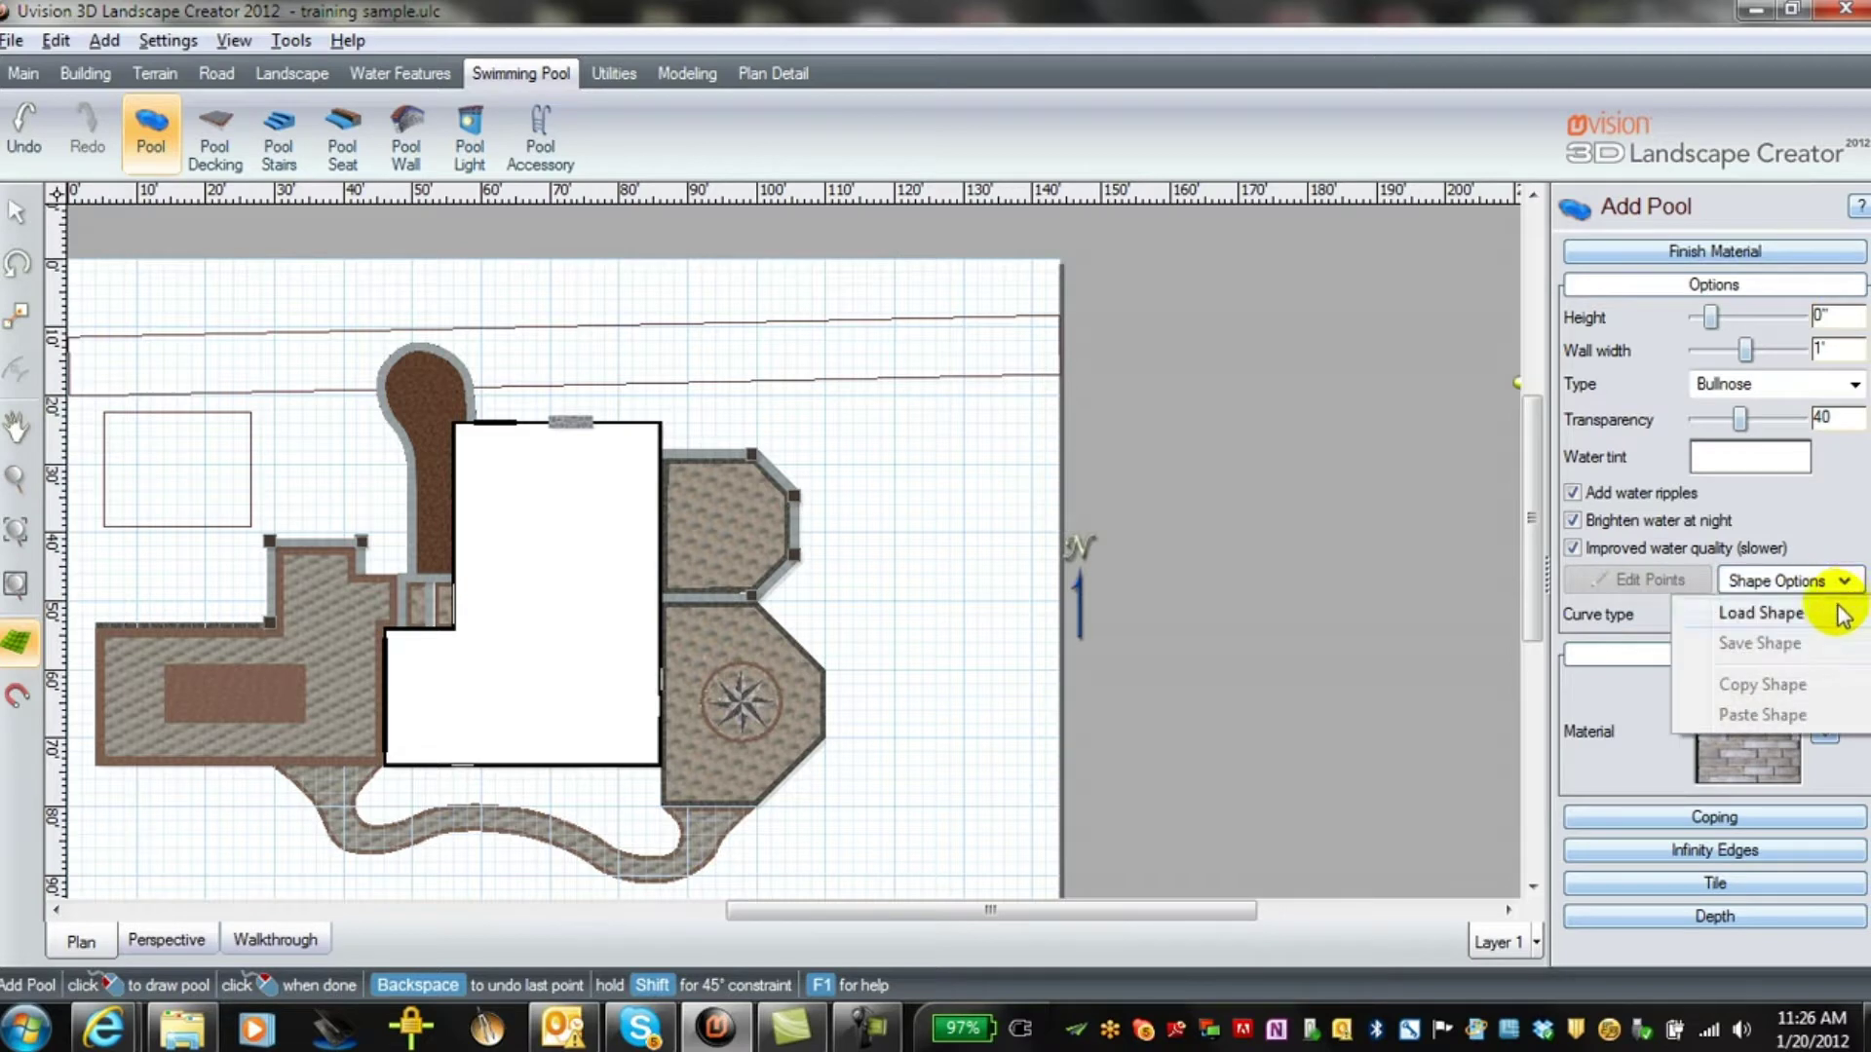
click(1762, 613)
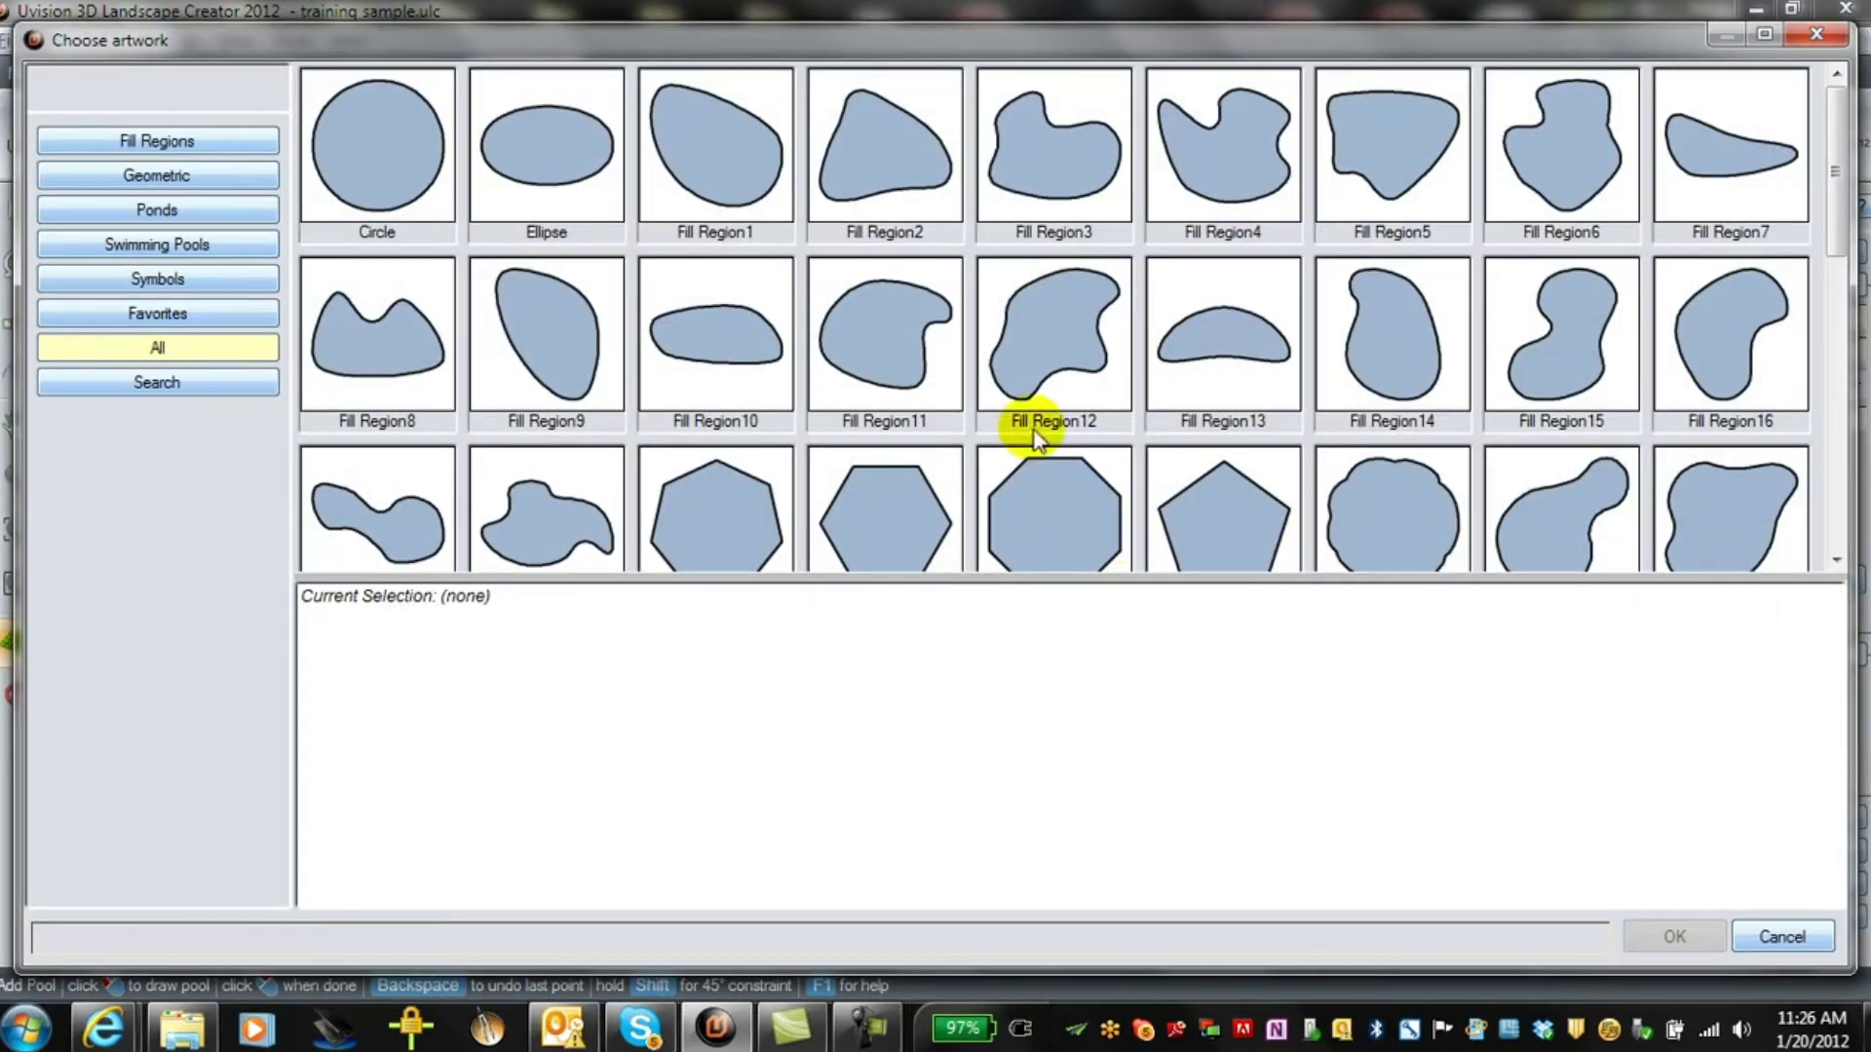
scroll(1038, 439, down, 8)
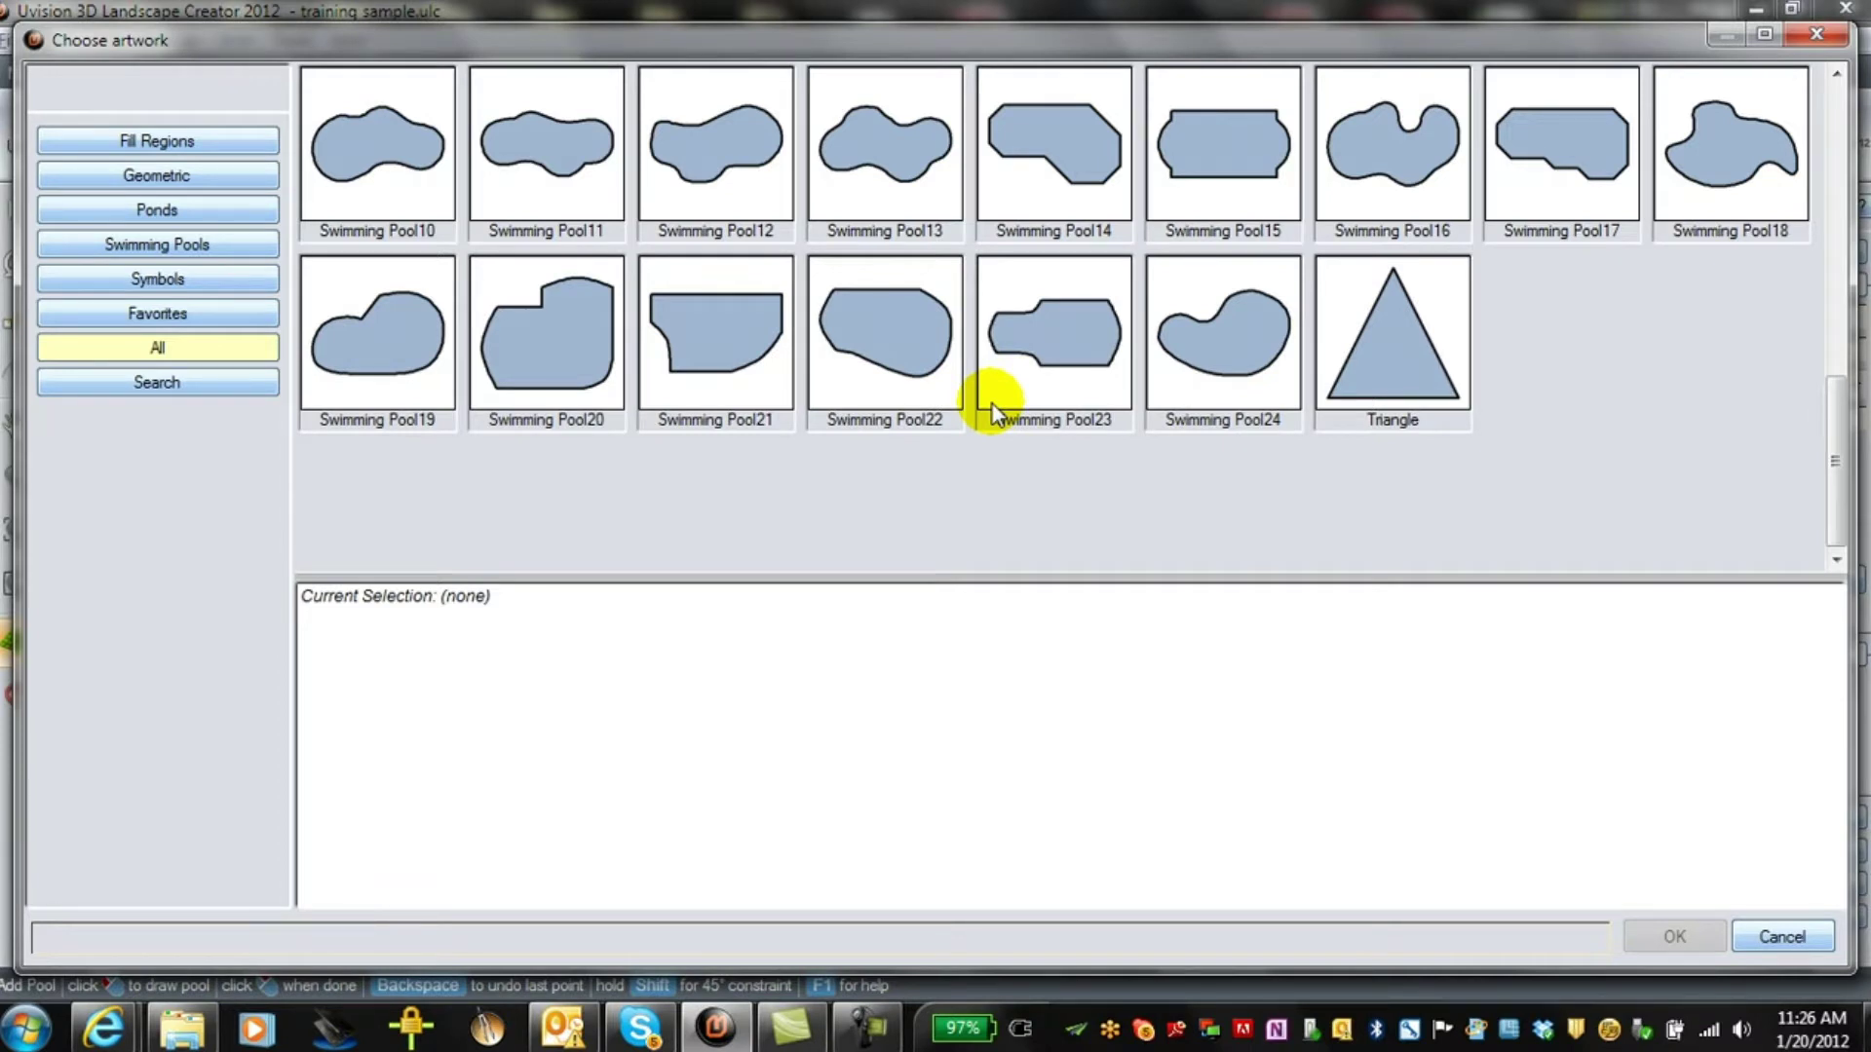
scroll(991, 400, up, 3)
scroll(991, 399, down, 3)
double_click(388, 176)
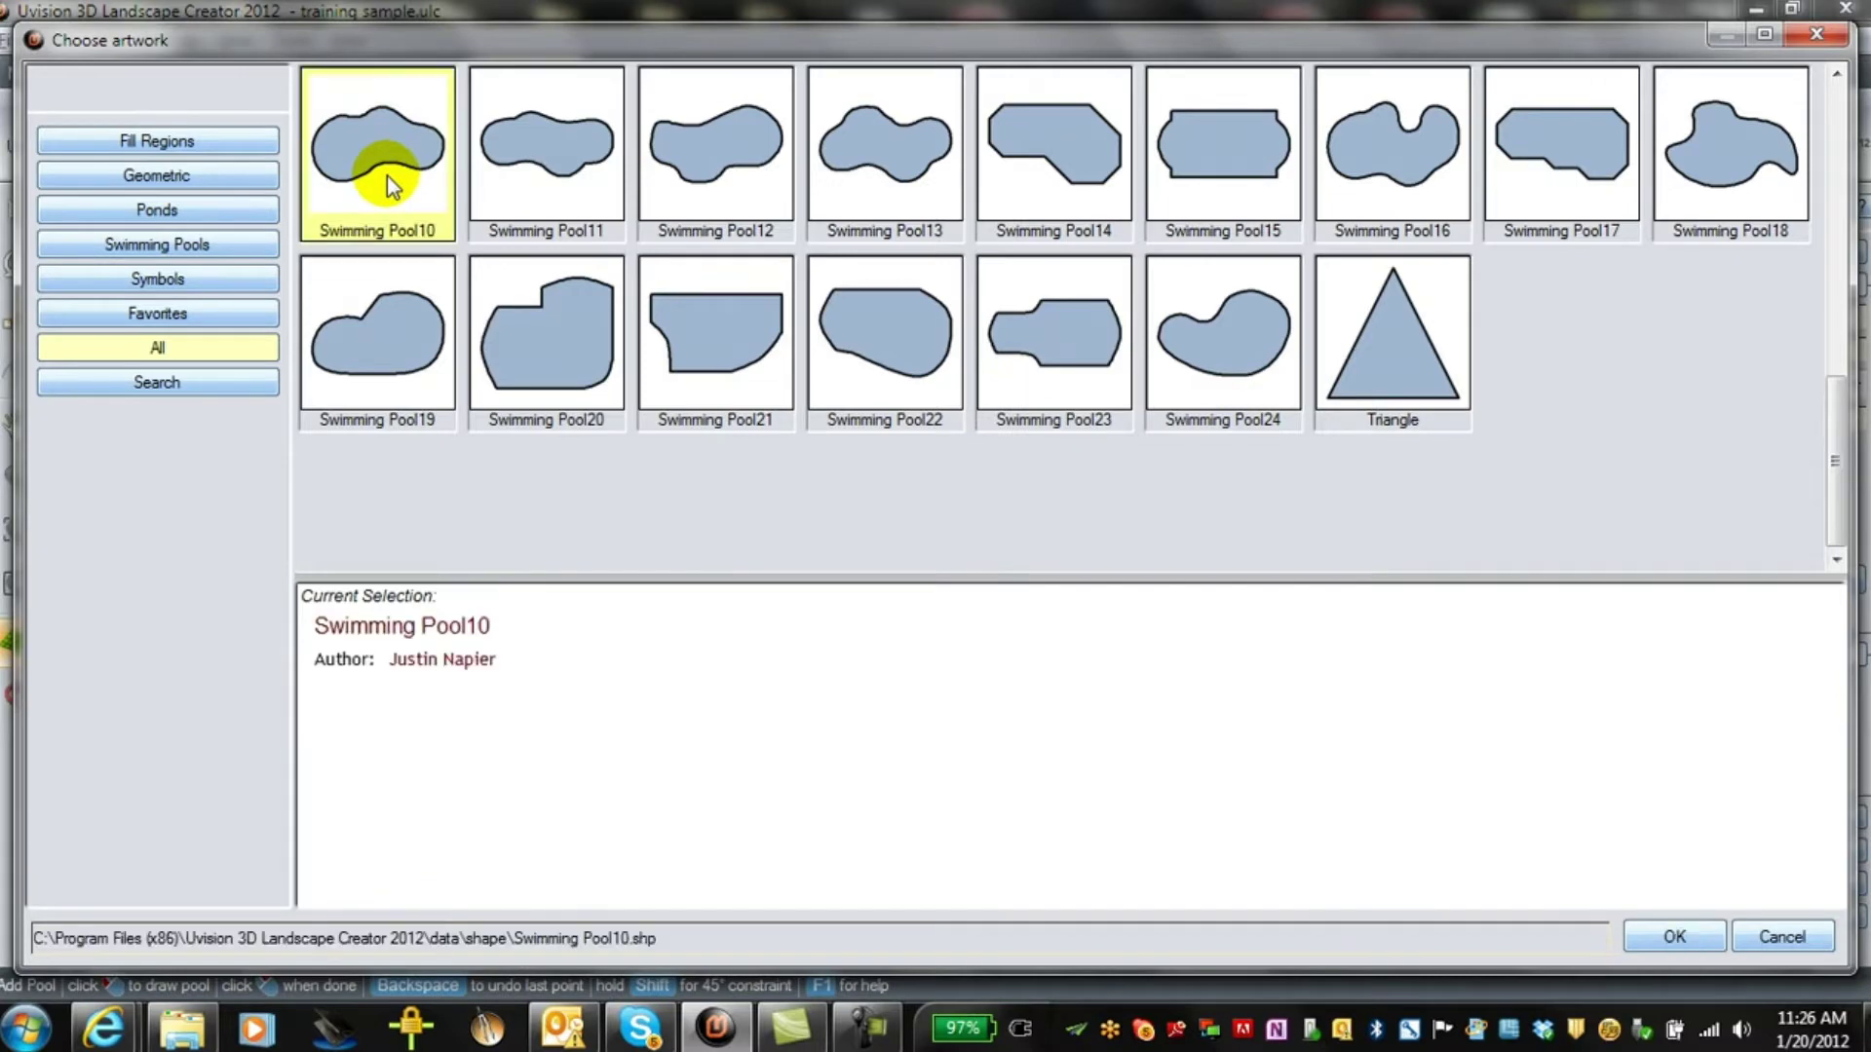
click(836, 456)
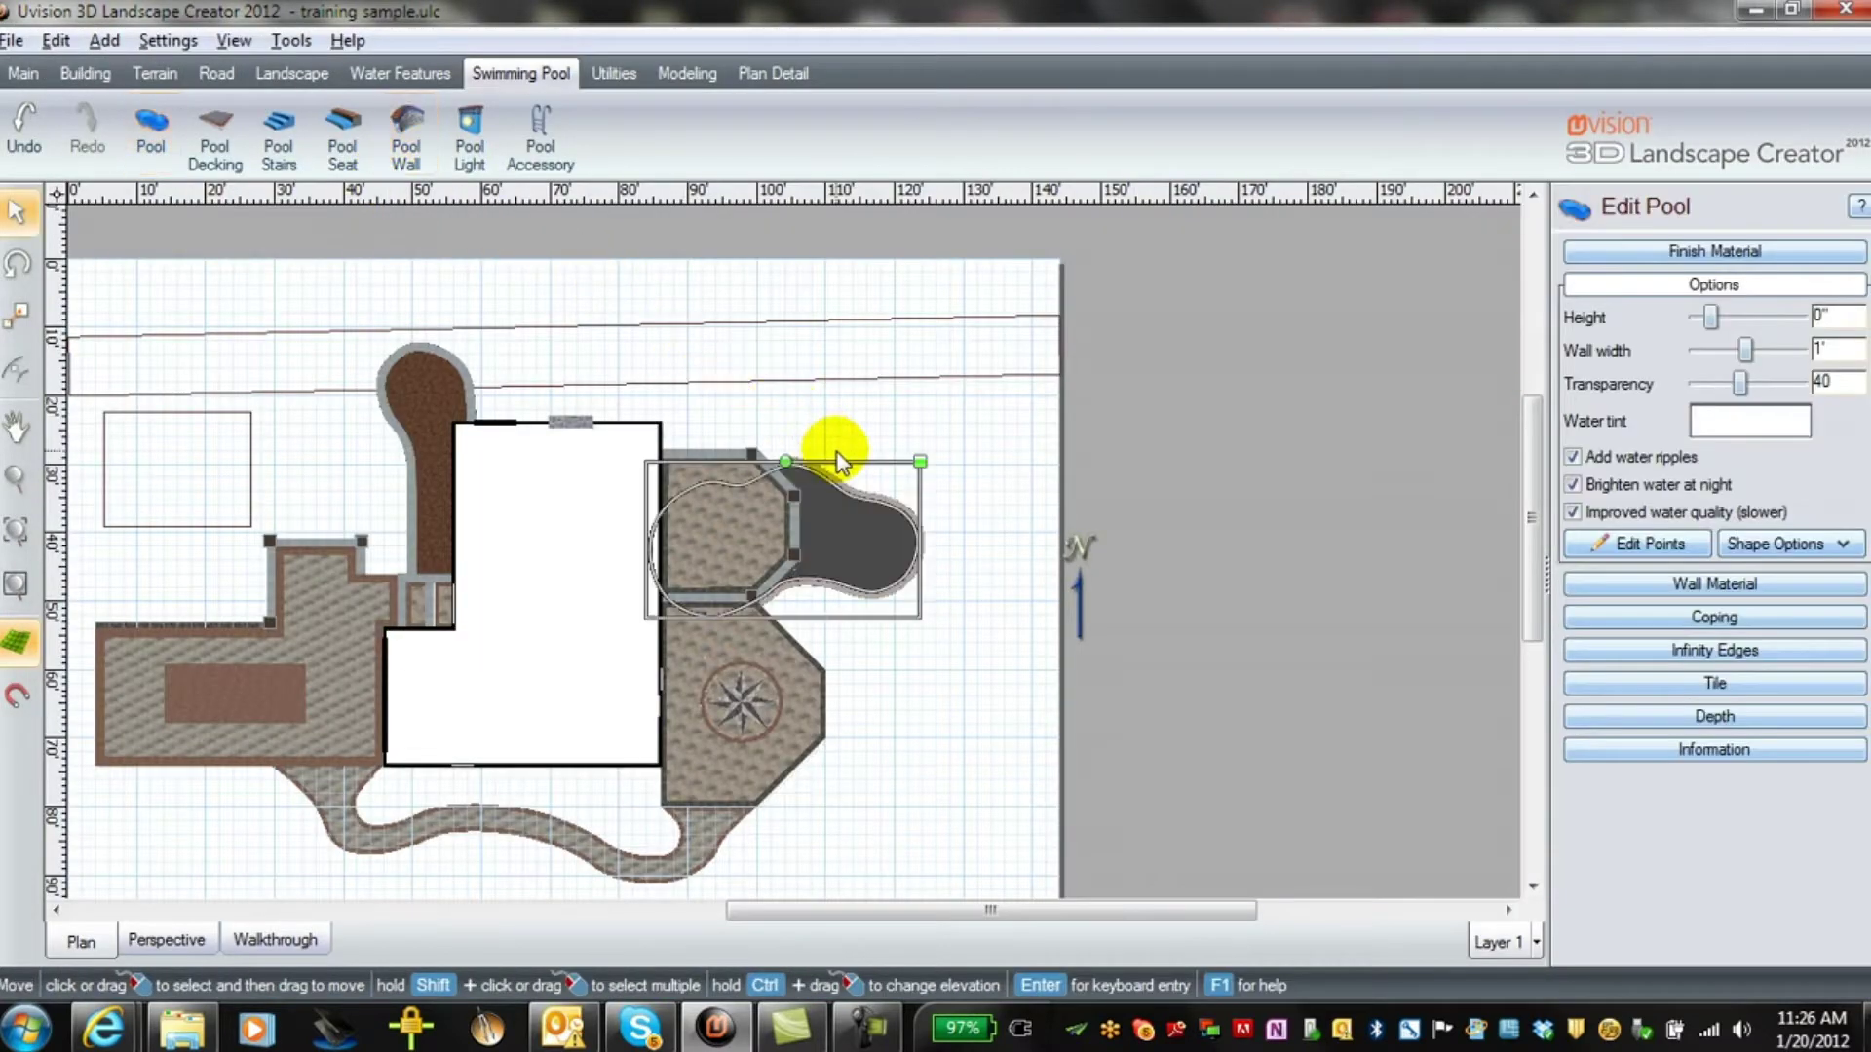
Move the pool right of the side patio, rotate it upright, resize it, and view it in perspective
drag(802, 505, 915, 549)
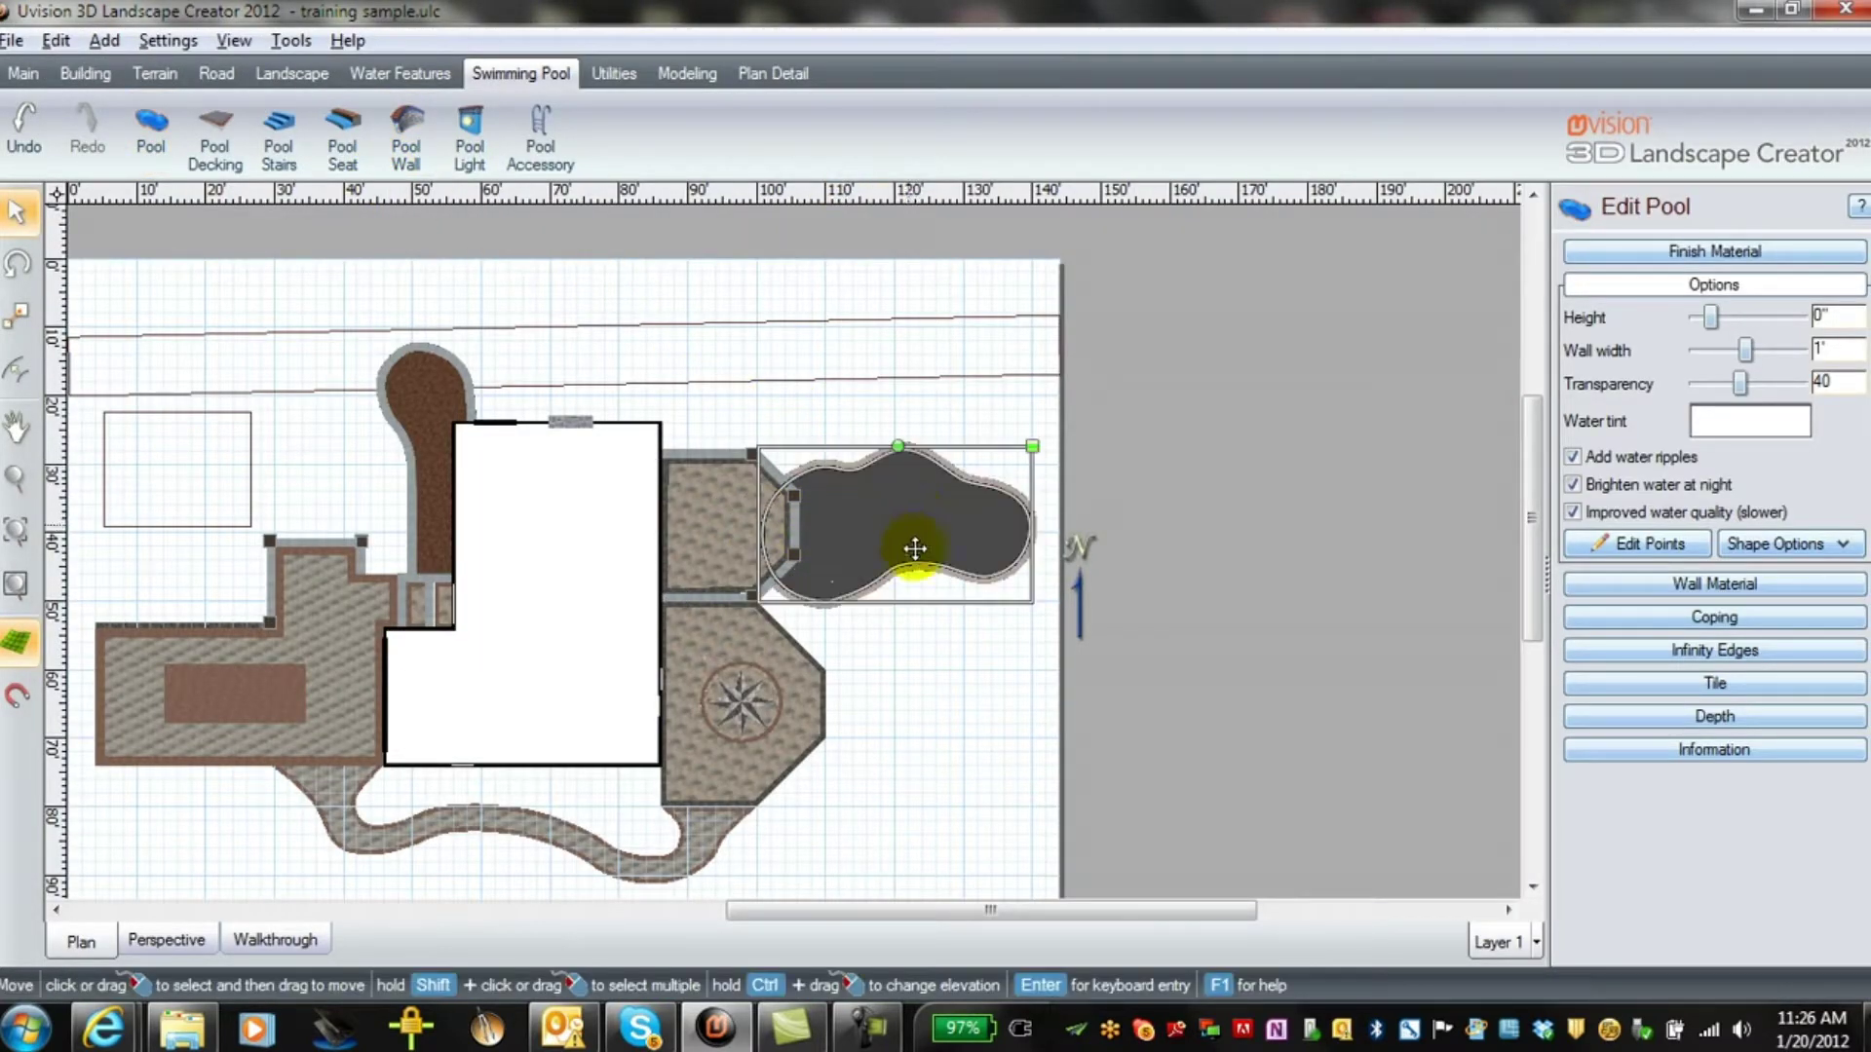
drag(896, 446, 984, 532)
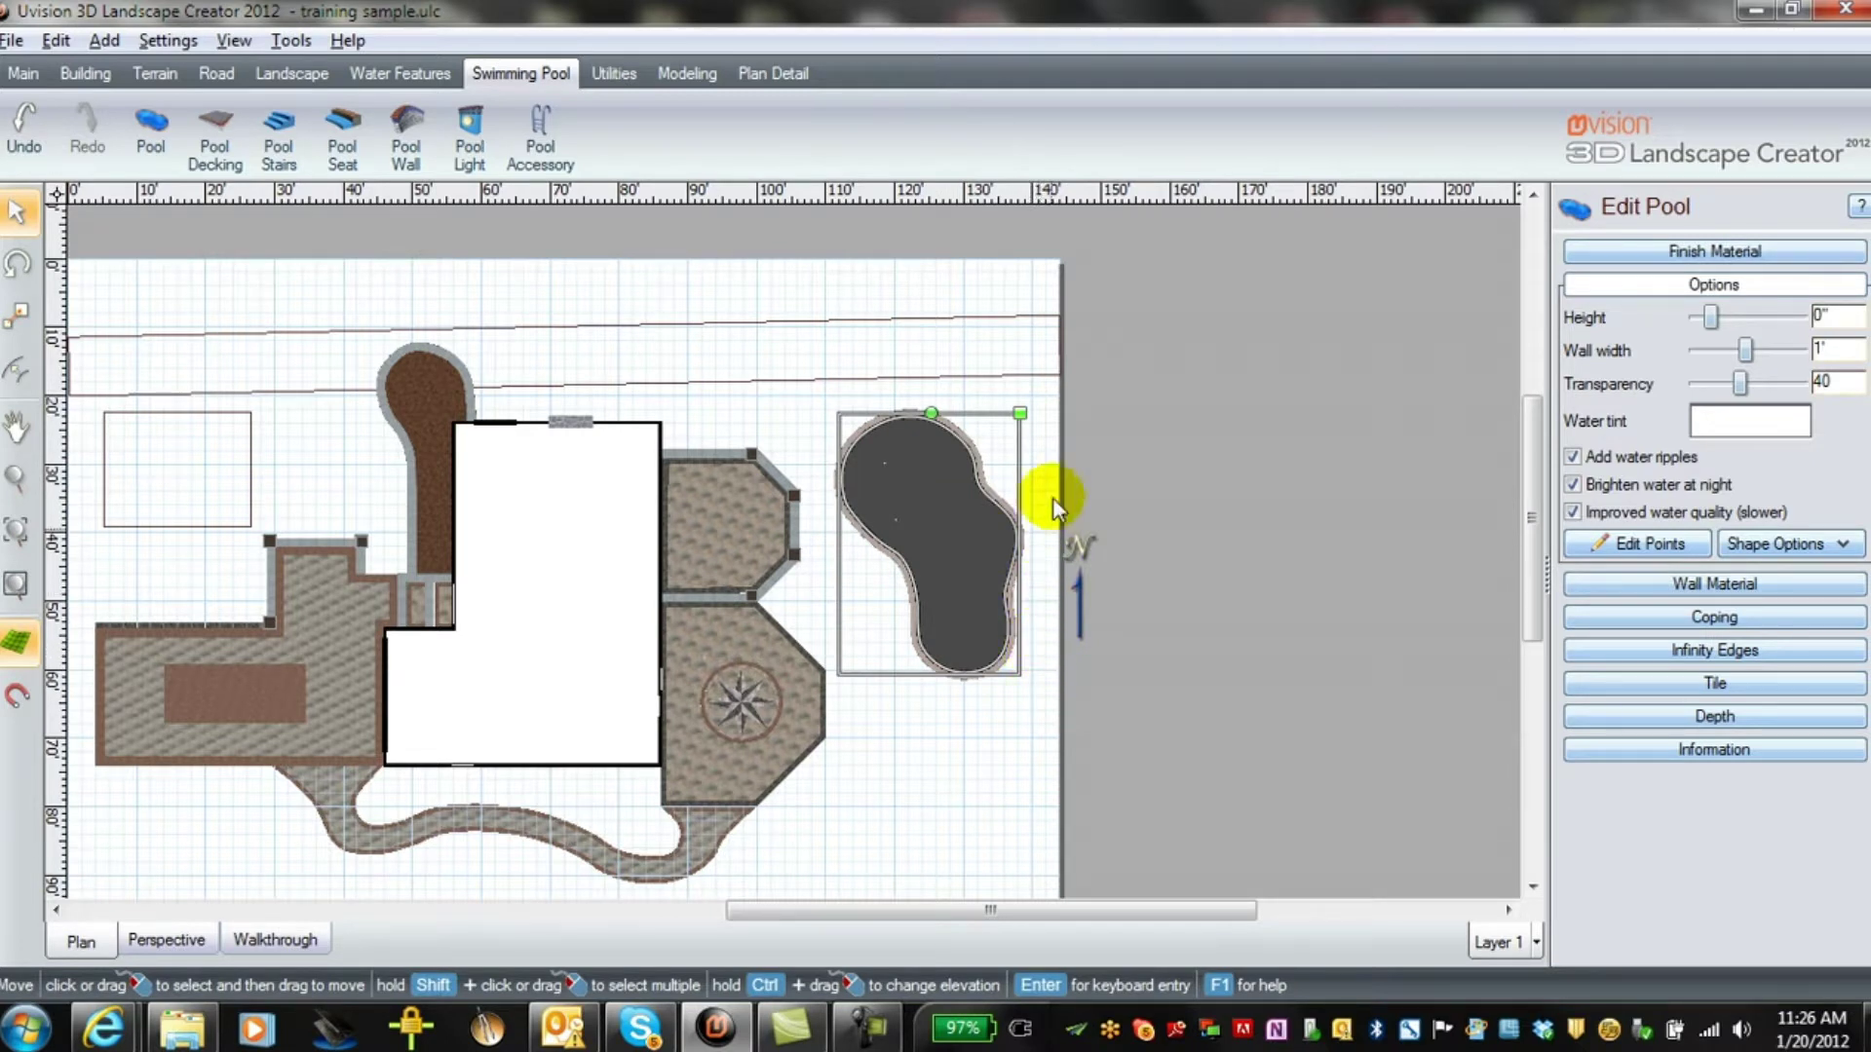
drag(1024, 414, 995, 449)
drag(951, 549, 915, 512)
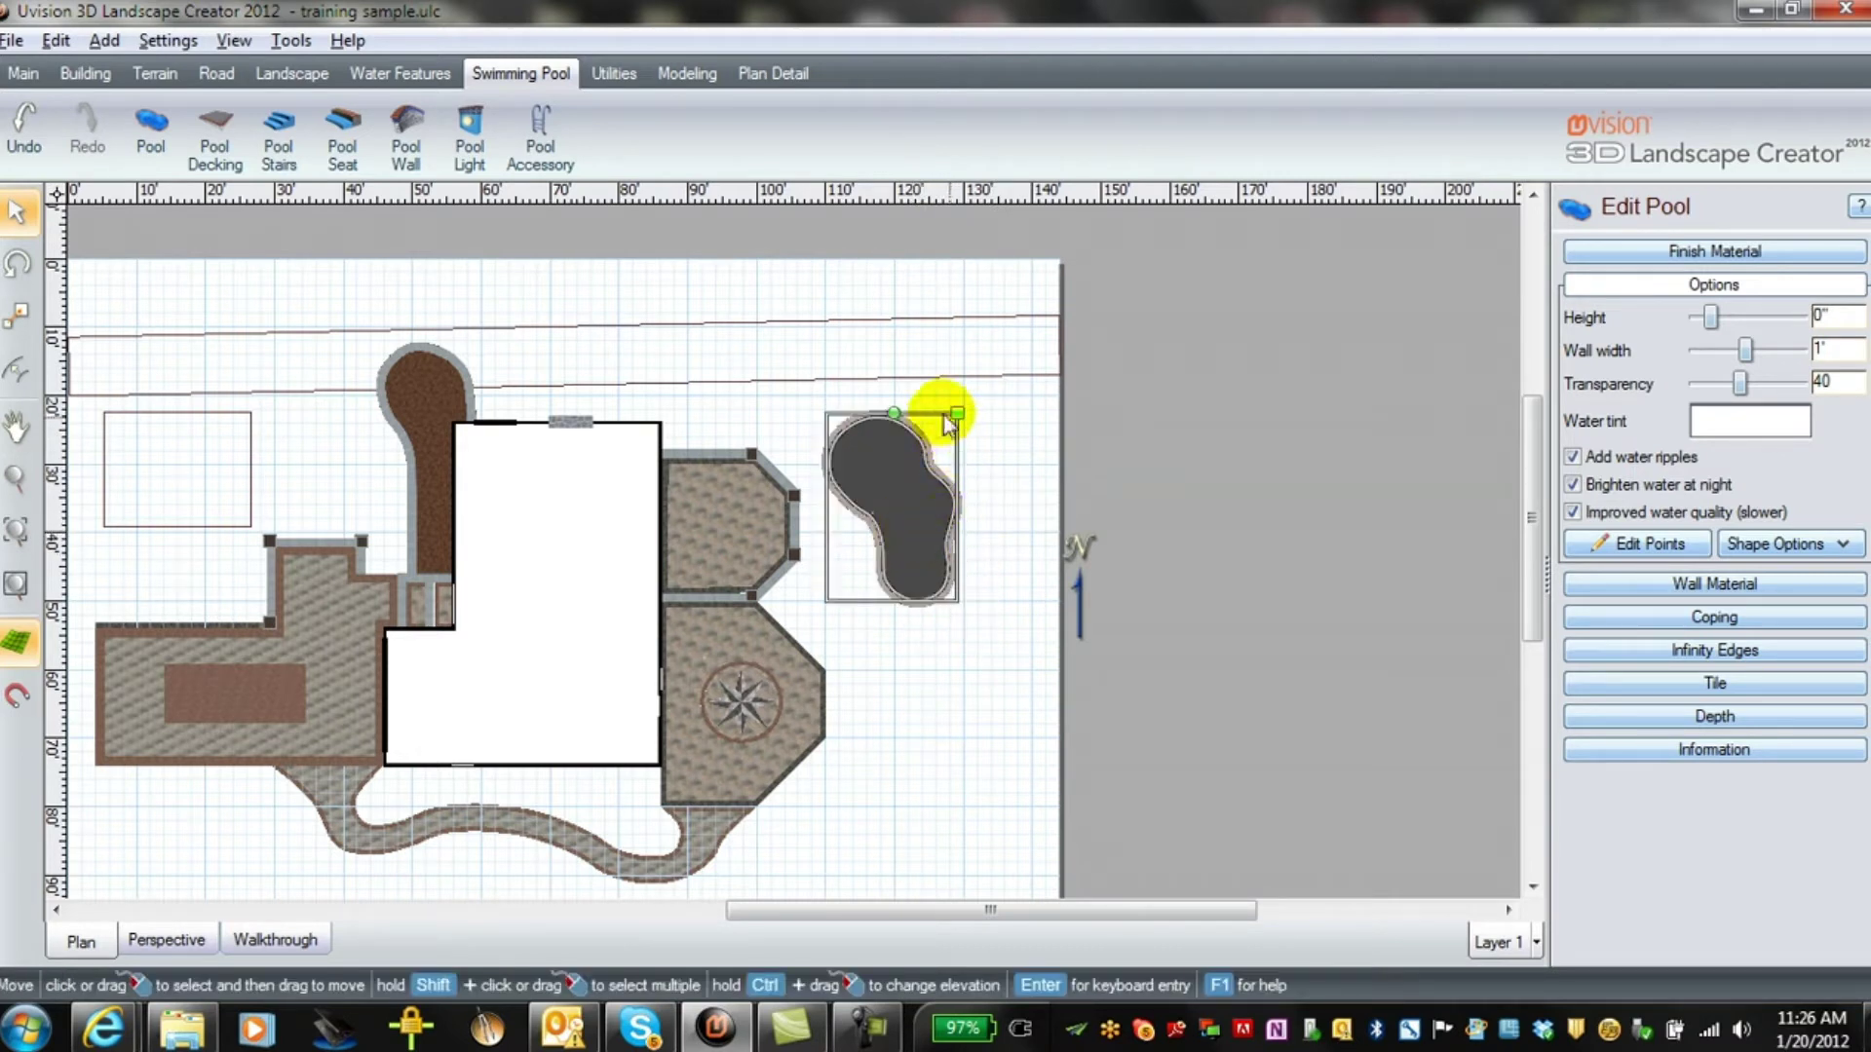
drag(958, 412, 973, 396)
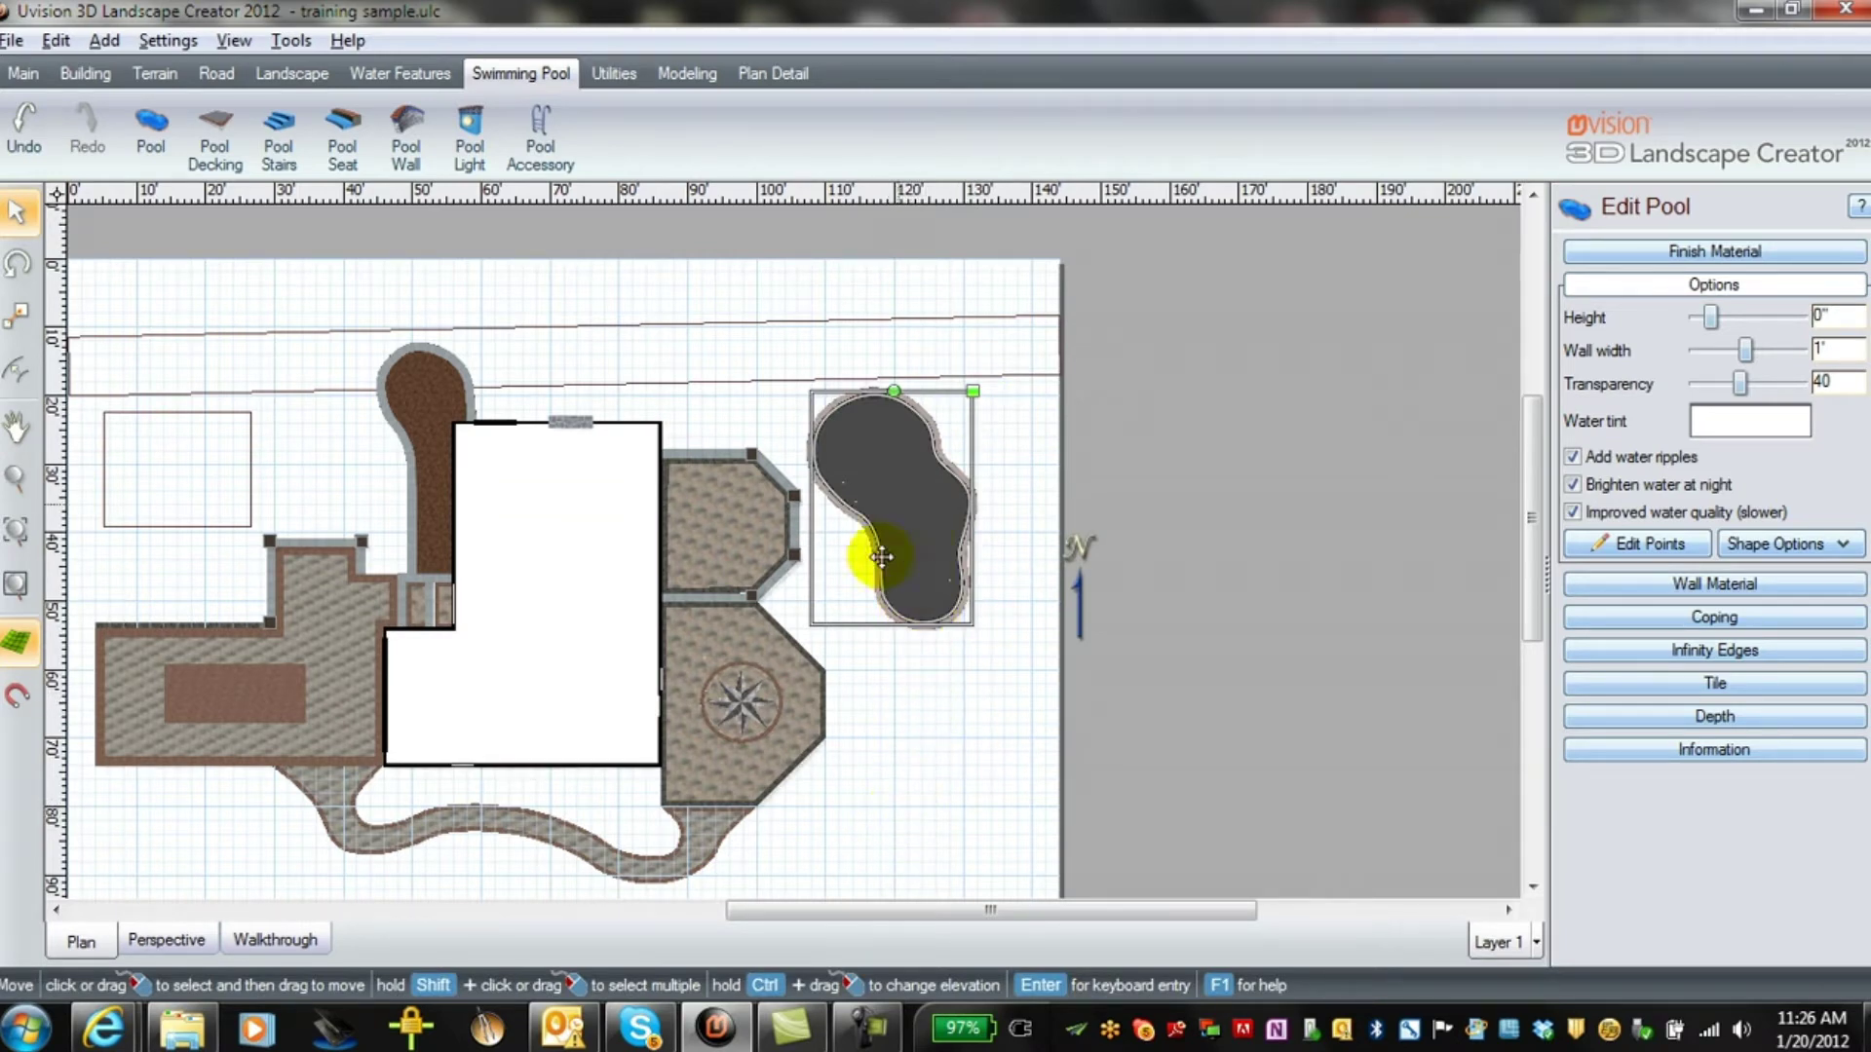
click(193, 942)
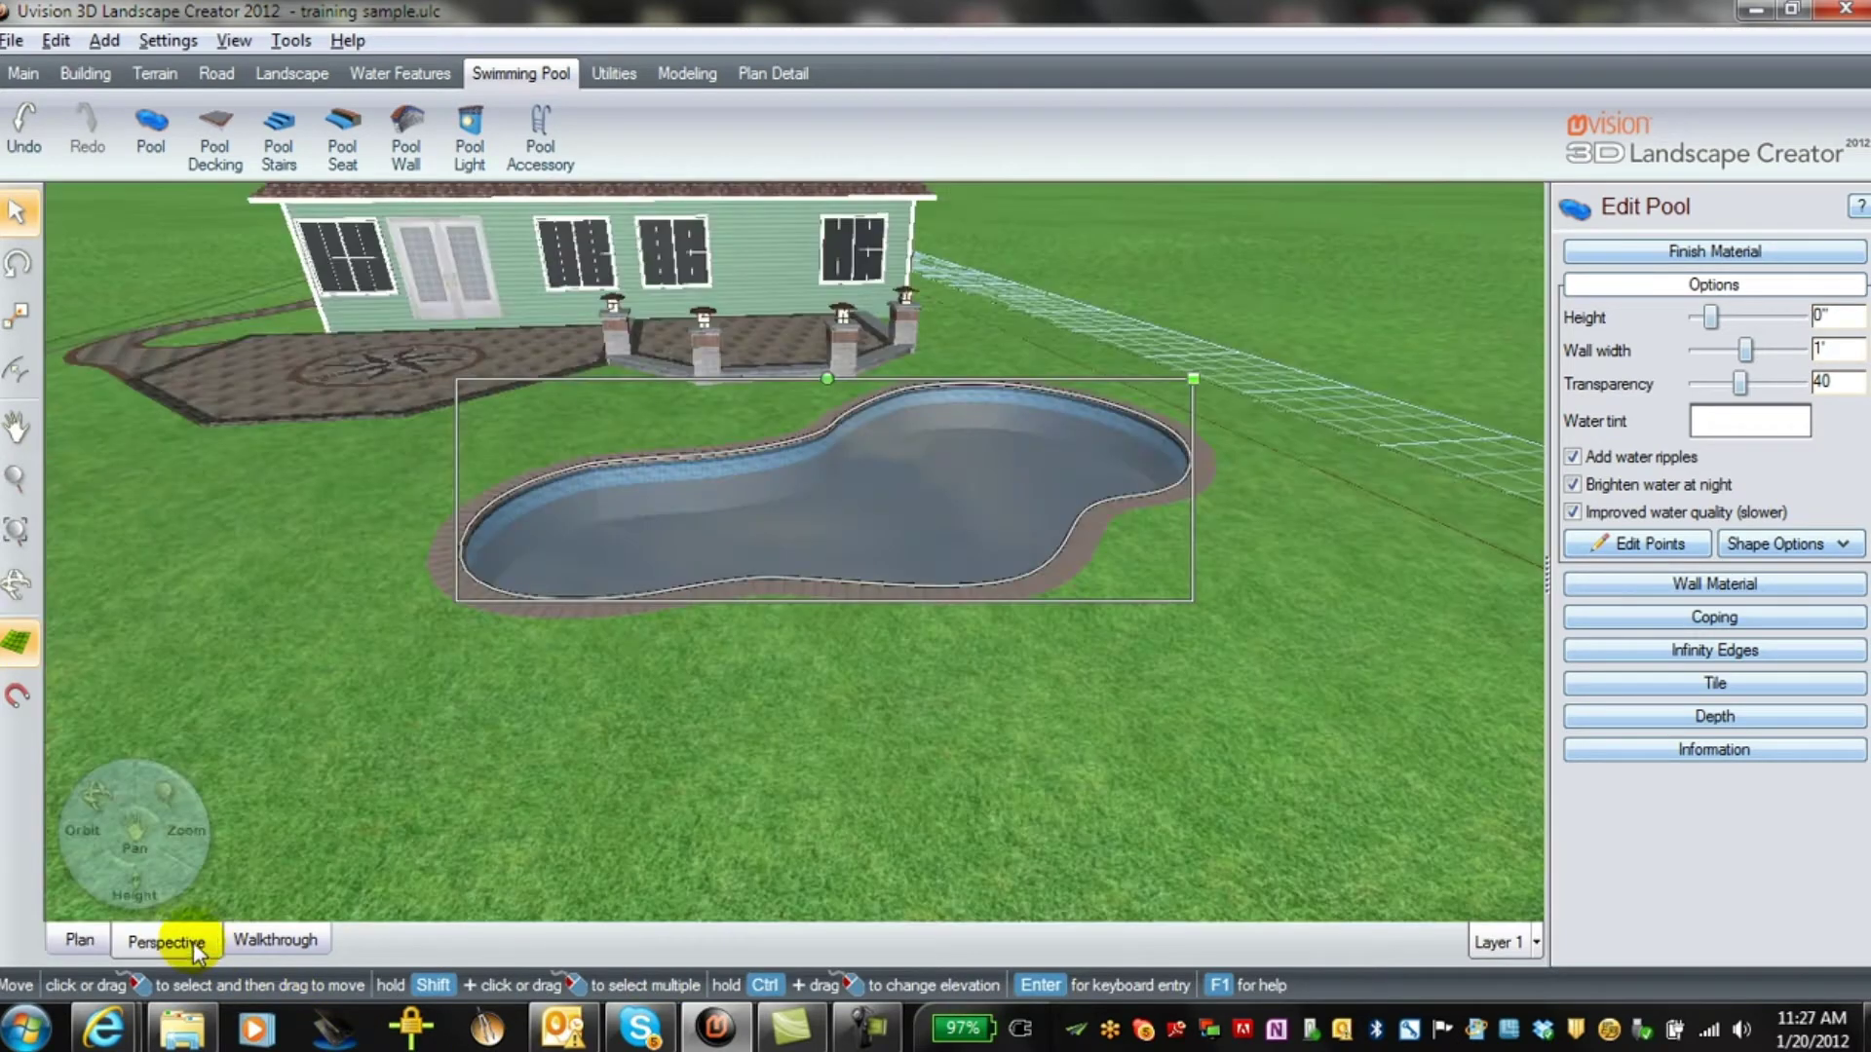
Orbit around the pool in 3D and shift it about 13' right and toward the foreground
drag(1037, 784, 601, 726)
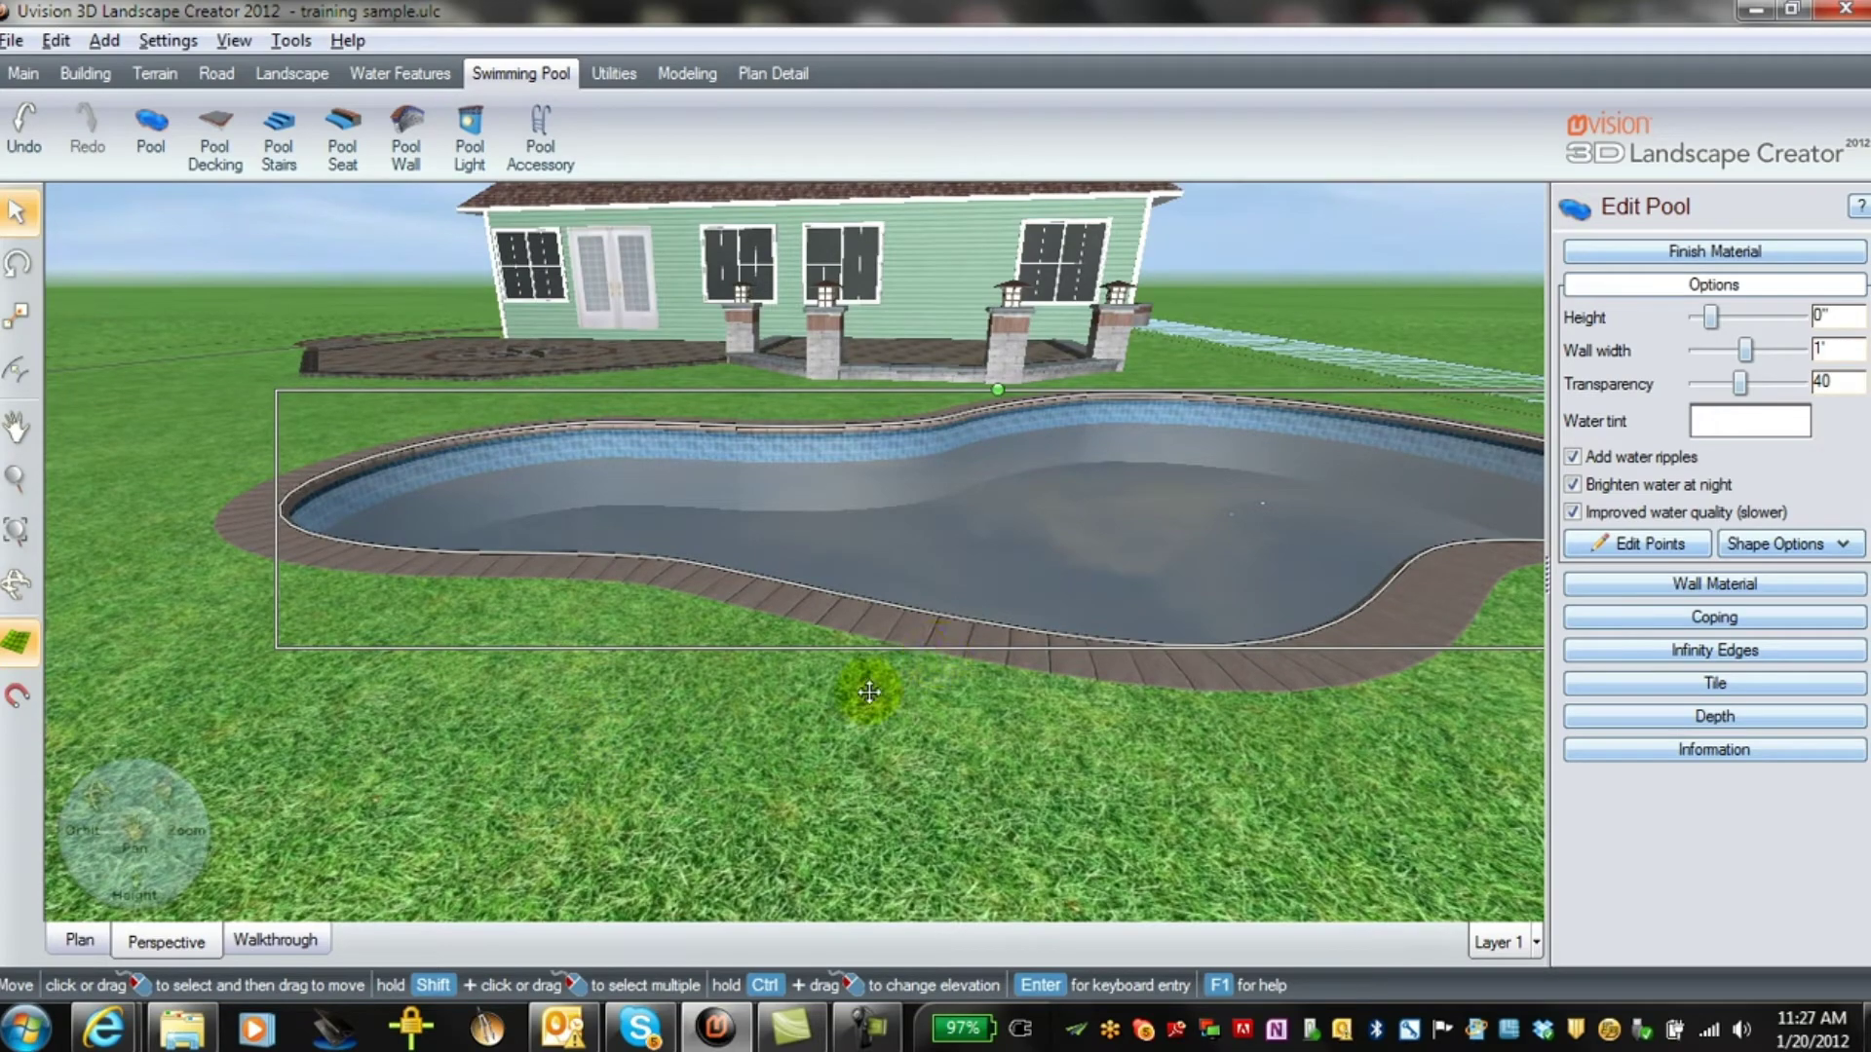
drag(552, 623, 535, 582)
drag(1117, 549, 1774, 634)
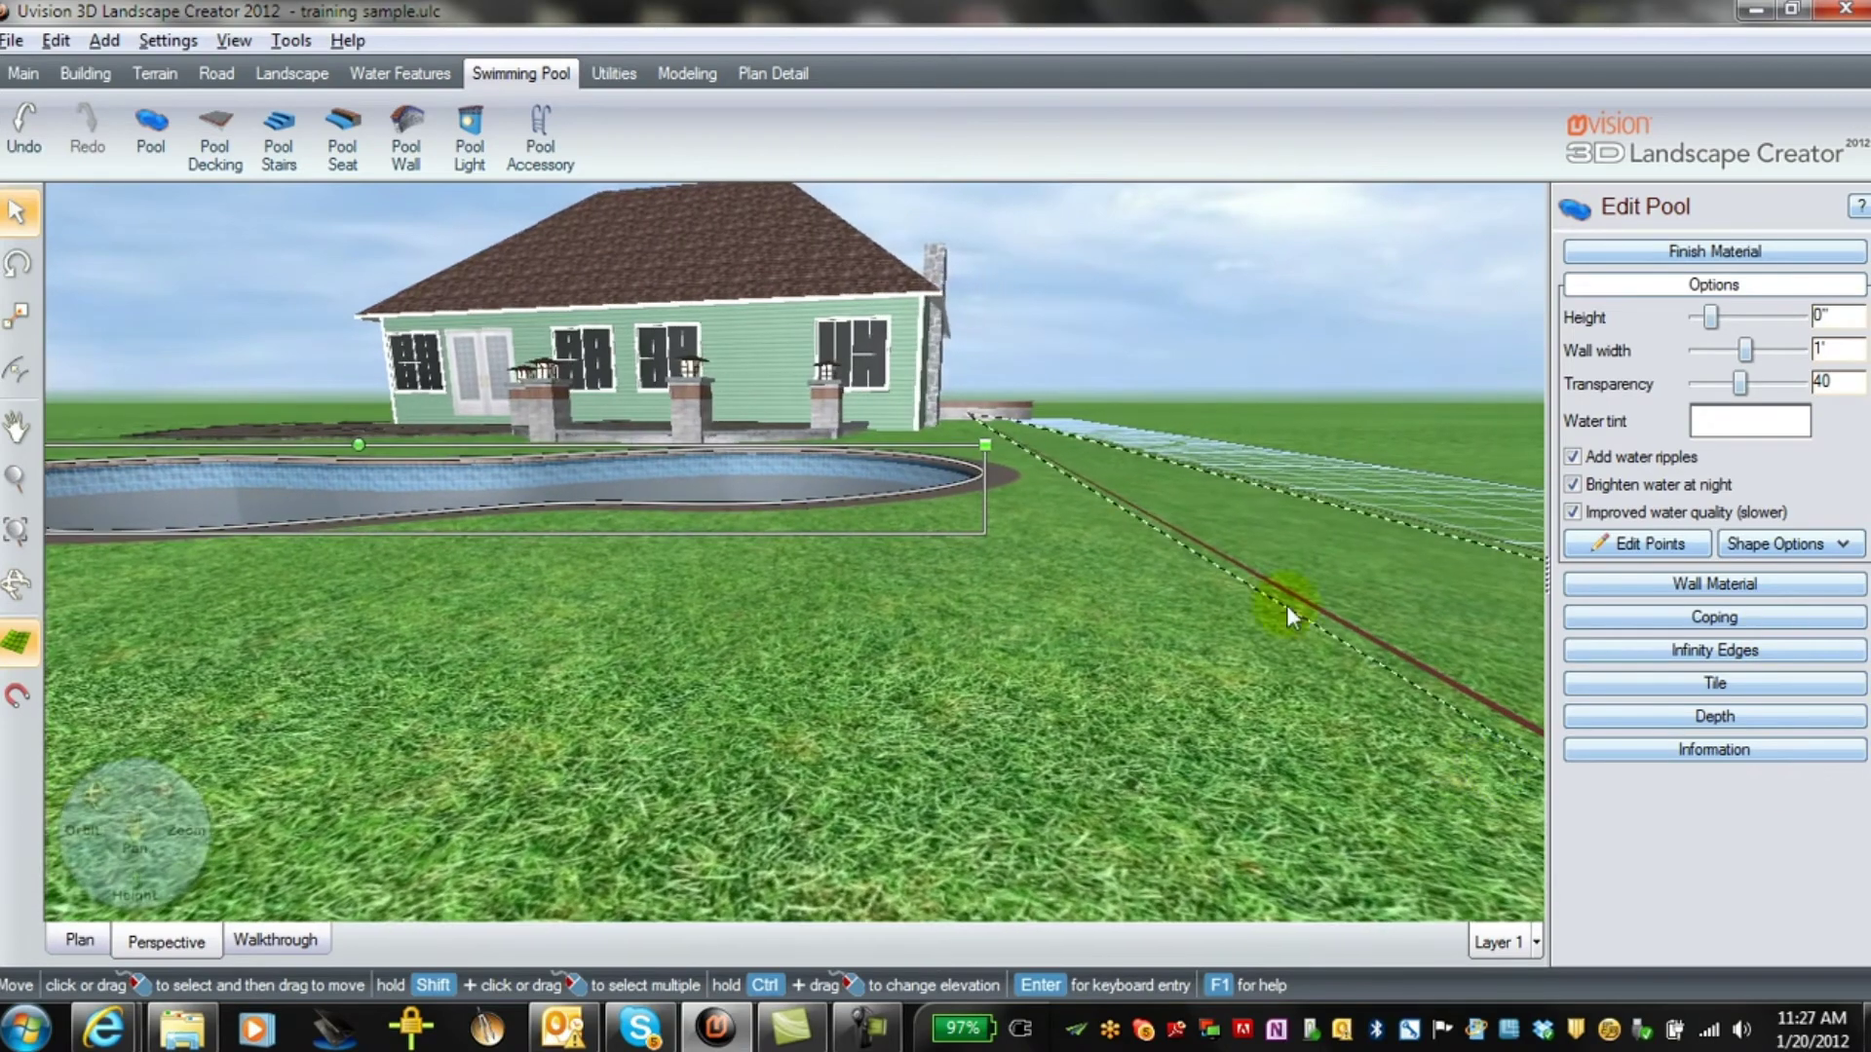
drag(451, 500, 1069, 543)
drag(1453, 655, 866, 191)
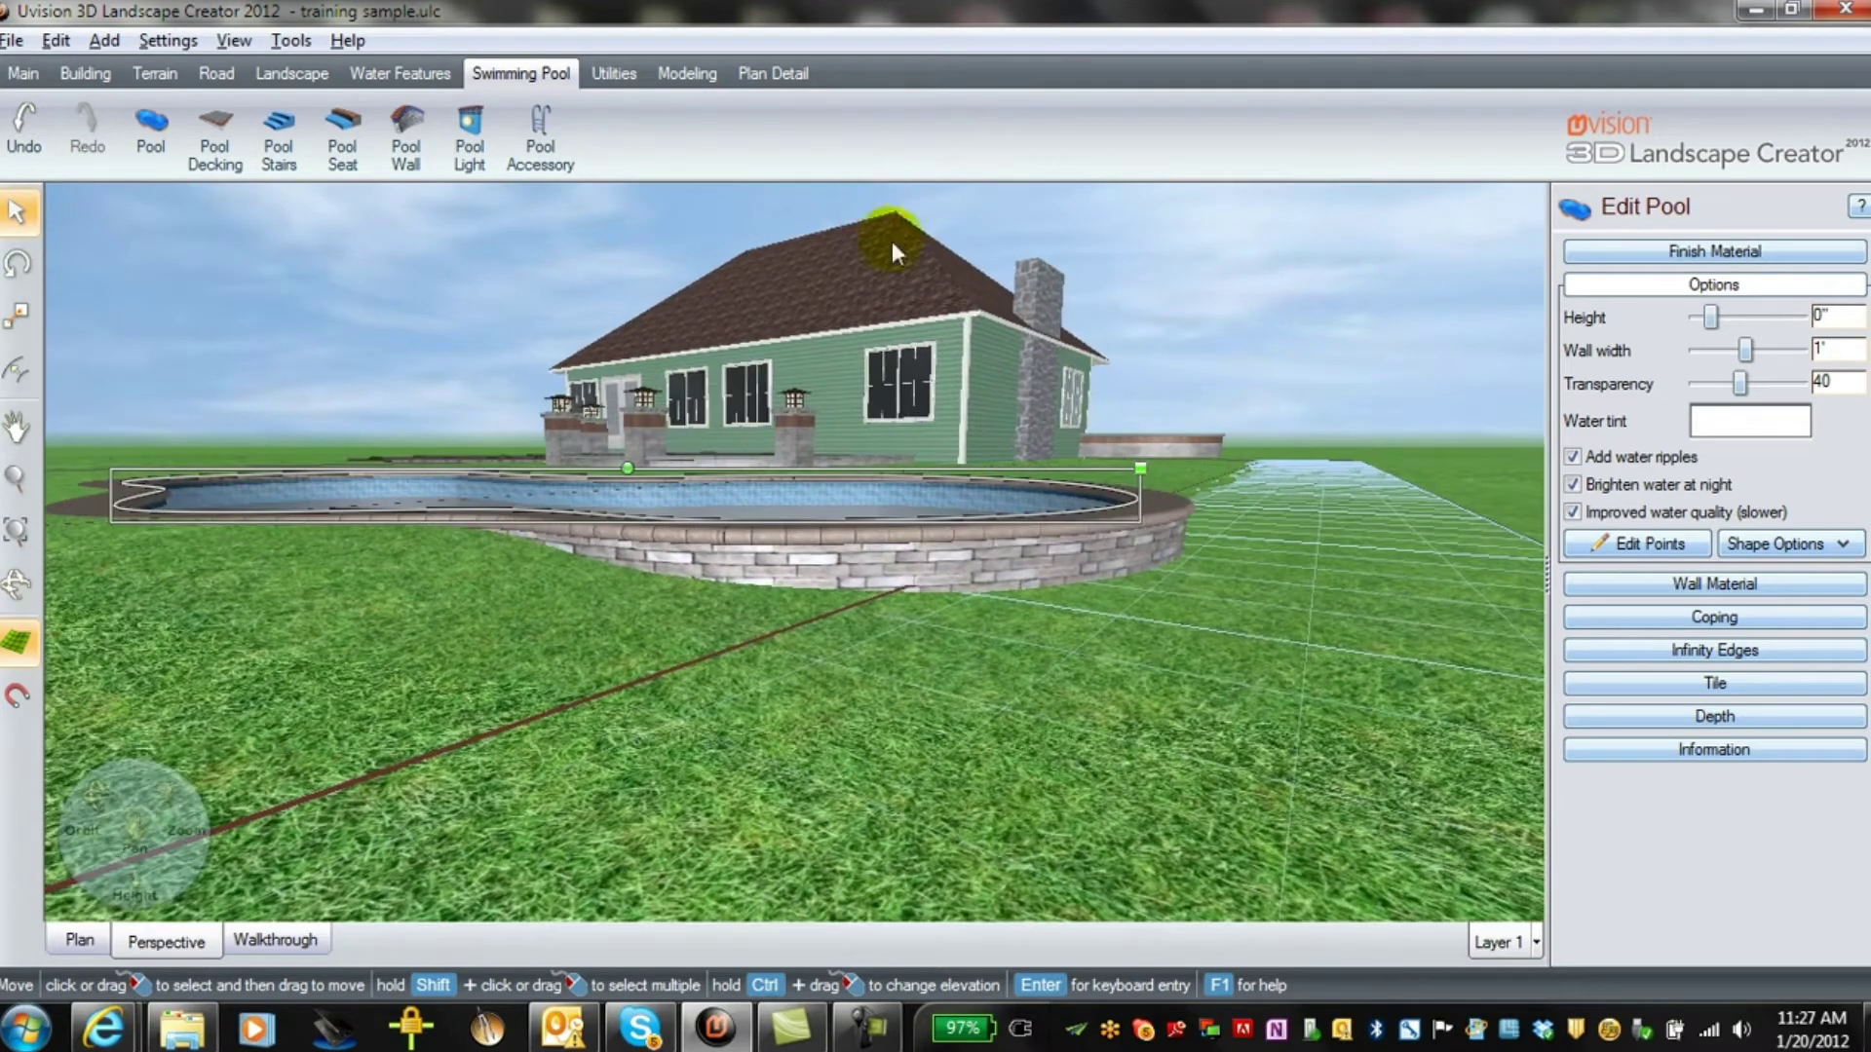
drag(806, 522, 1004, 682)
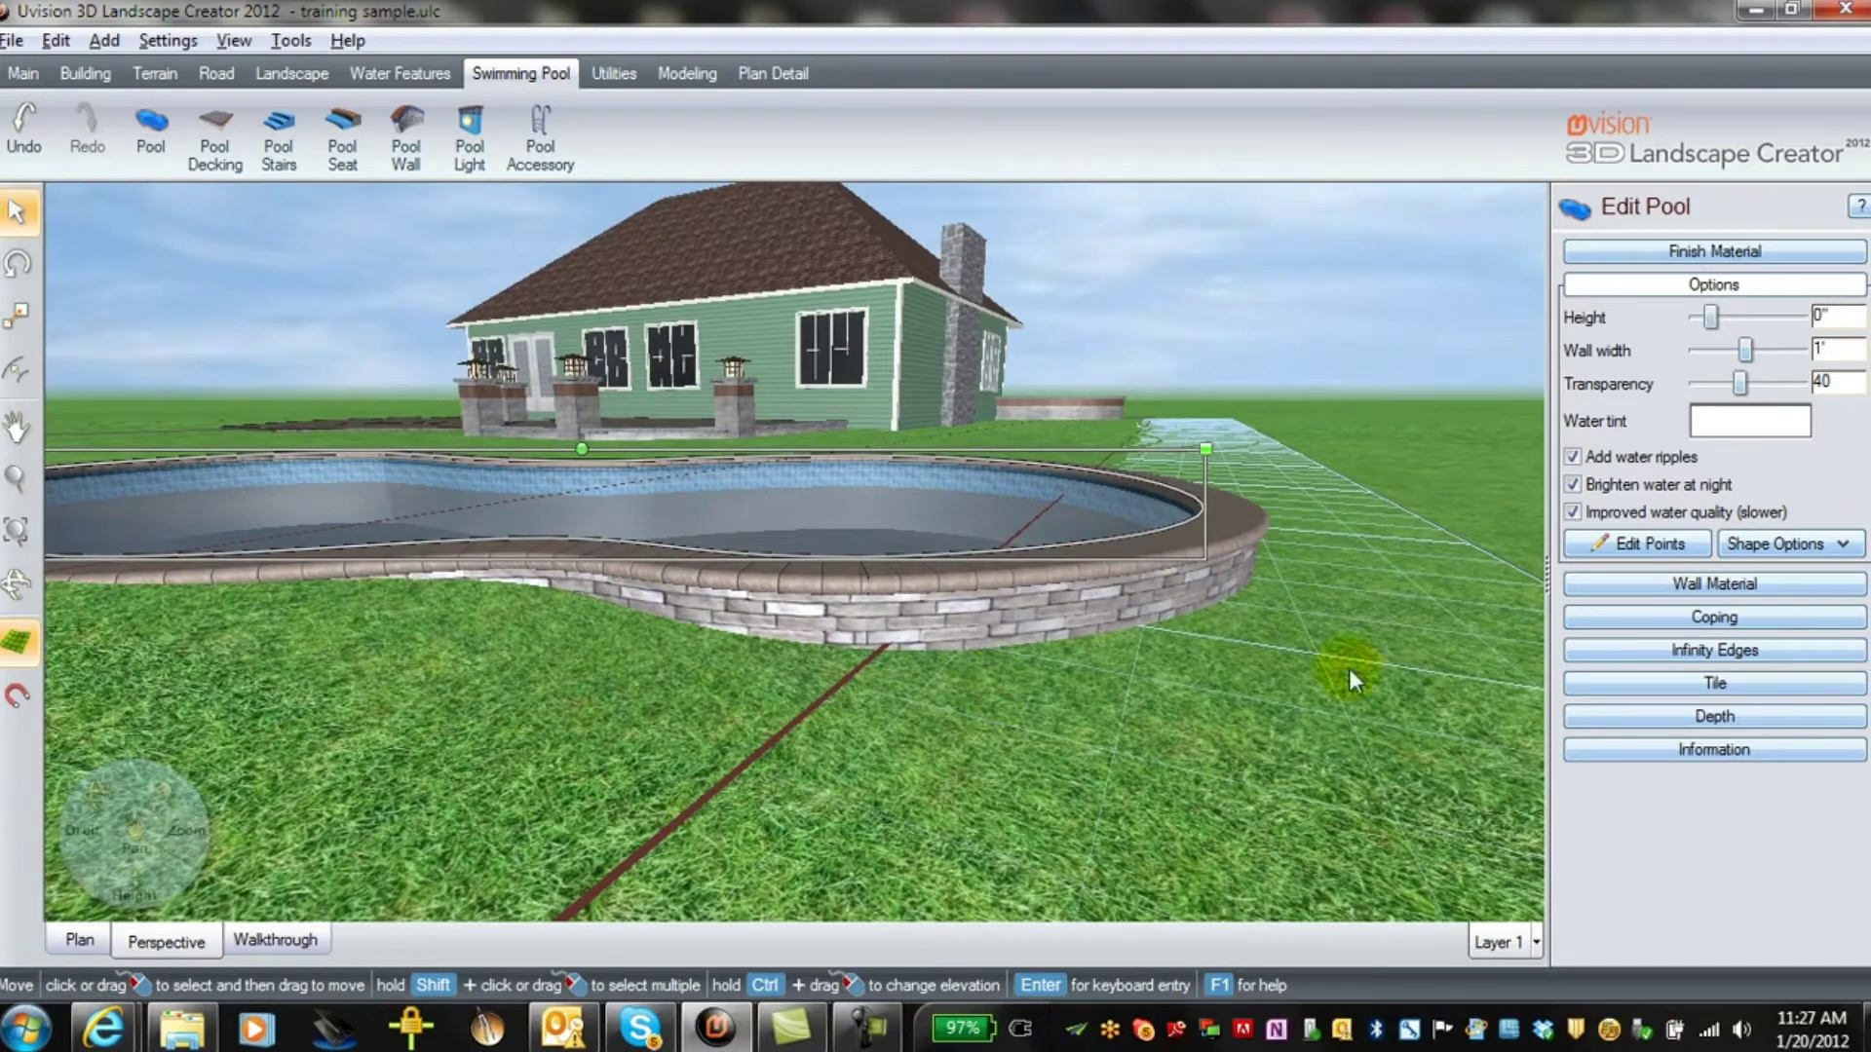
click(1743, 589)
Apply a grey stone block as the pool's wall material and expand its Coping settings
click(1721, 399)
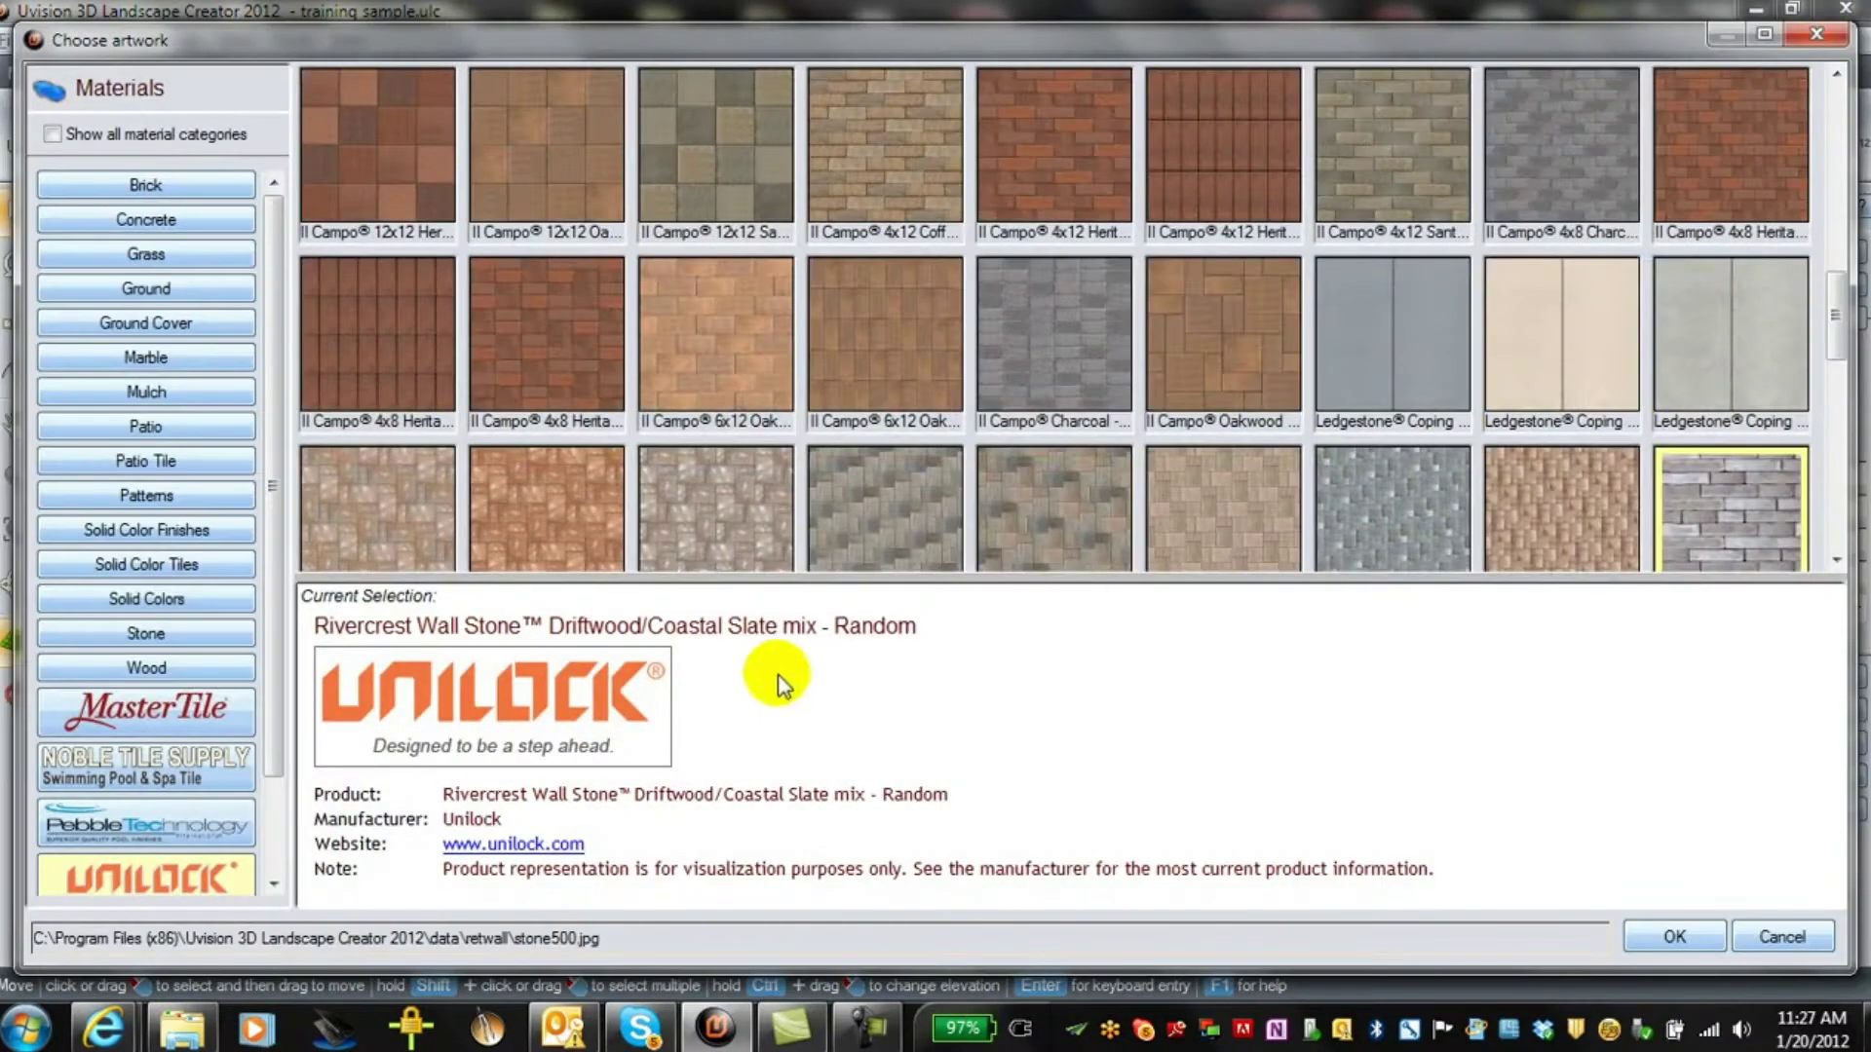
scroll(844, 487, down, 3)
scroll(844, 487, up, 3)
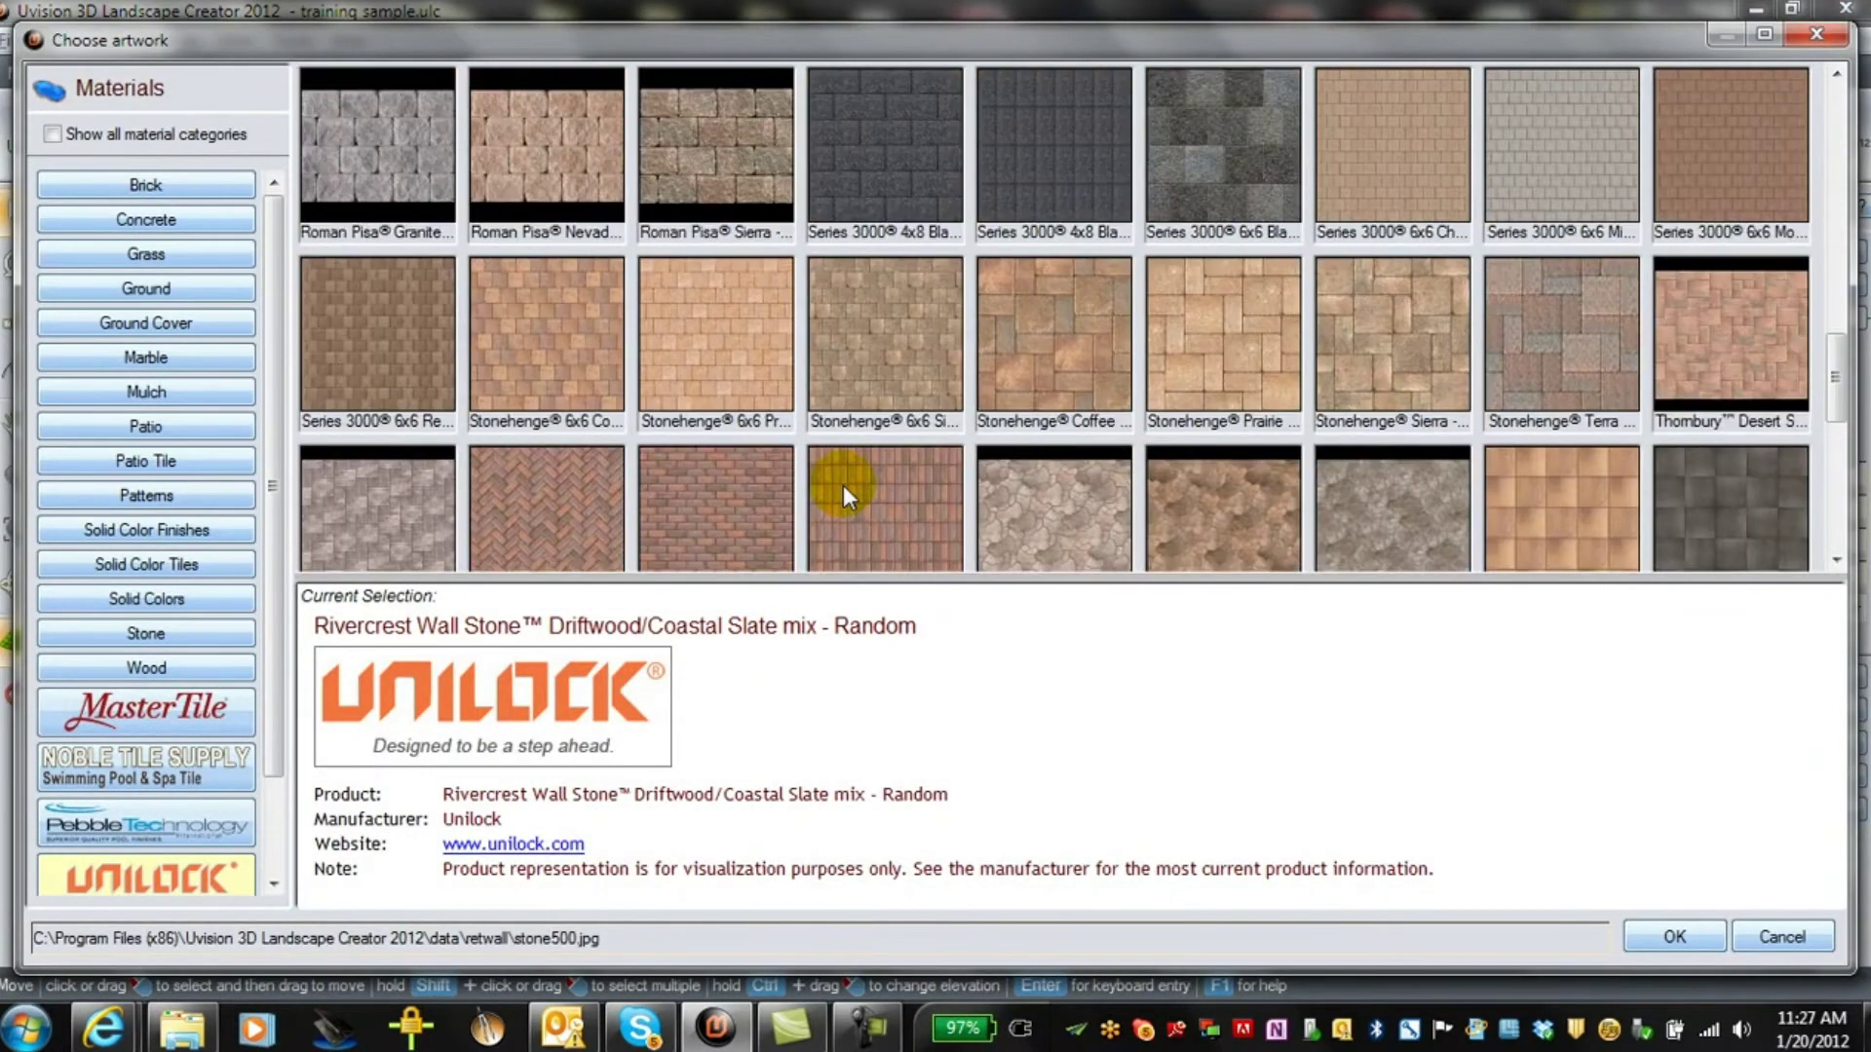
scroll(844, 485, up, 5)
scroll(844, 485, up, 3)
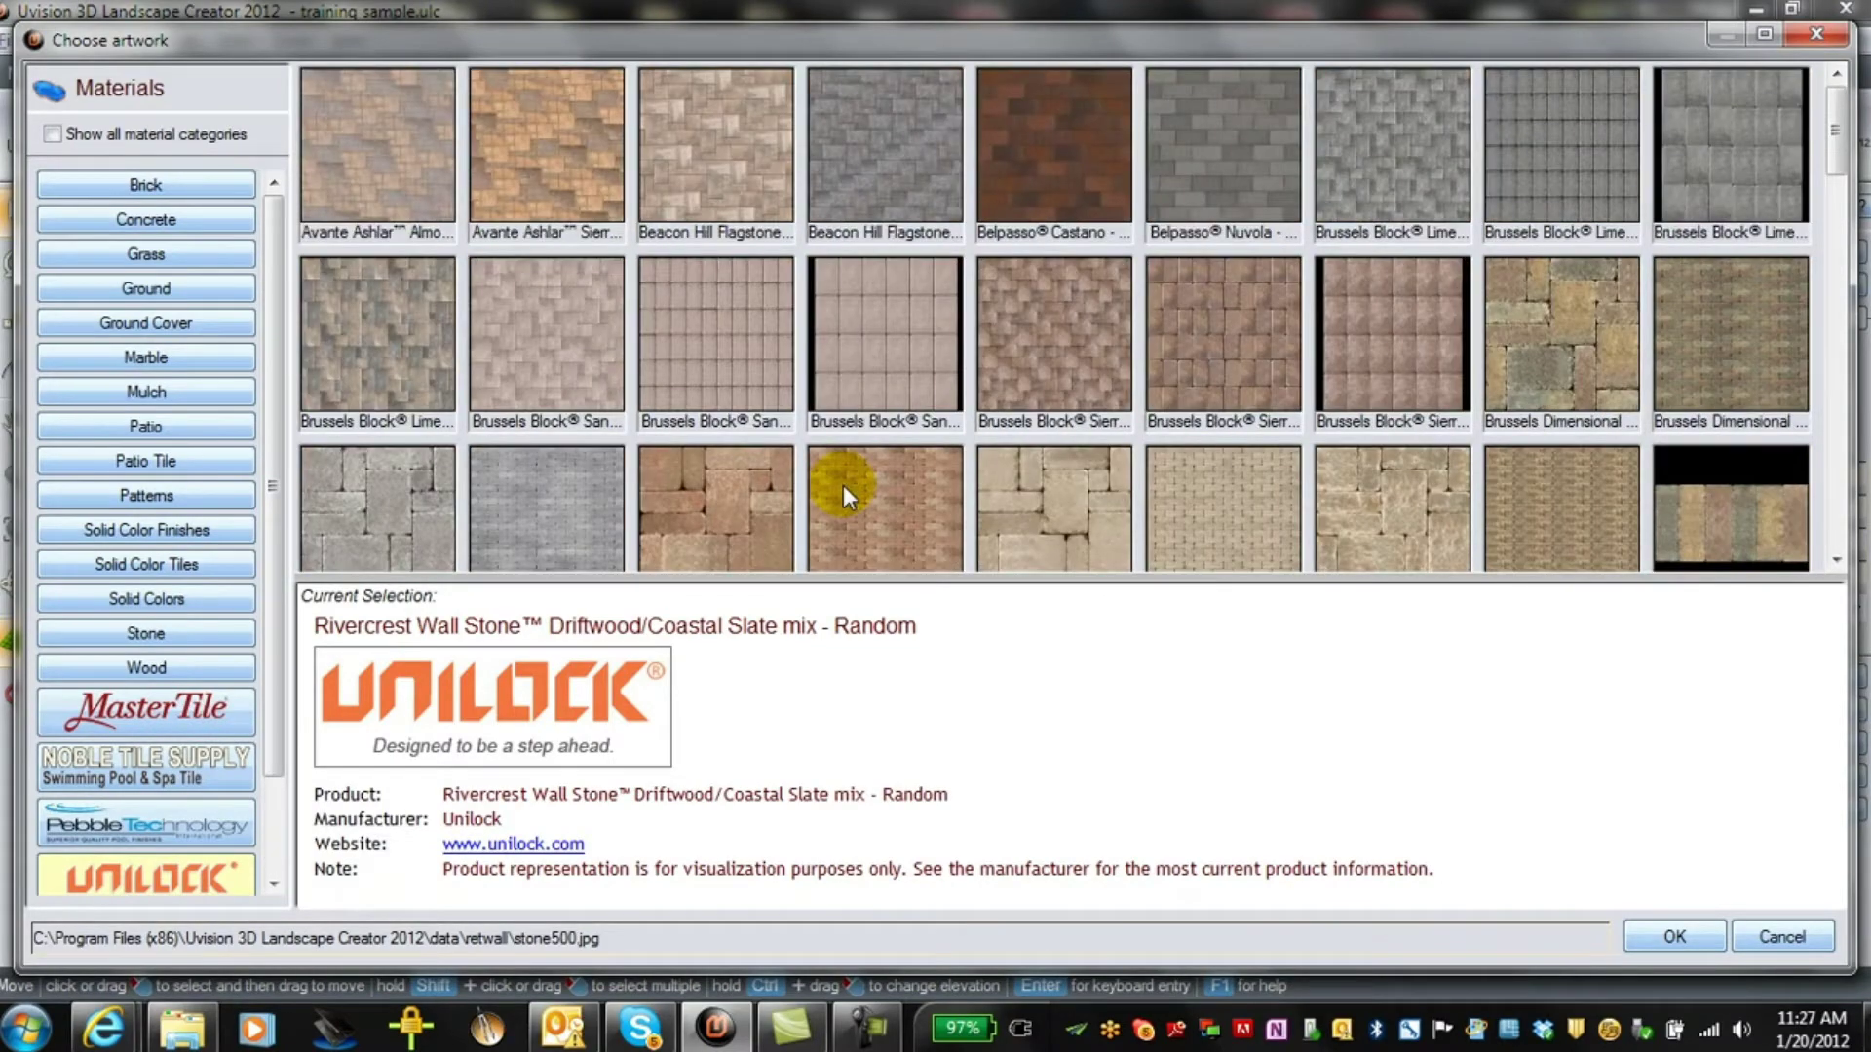
double_click(541, 526)
scroll(594, 624, up, 3)
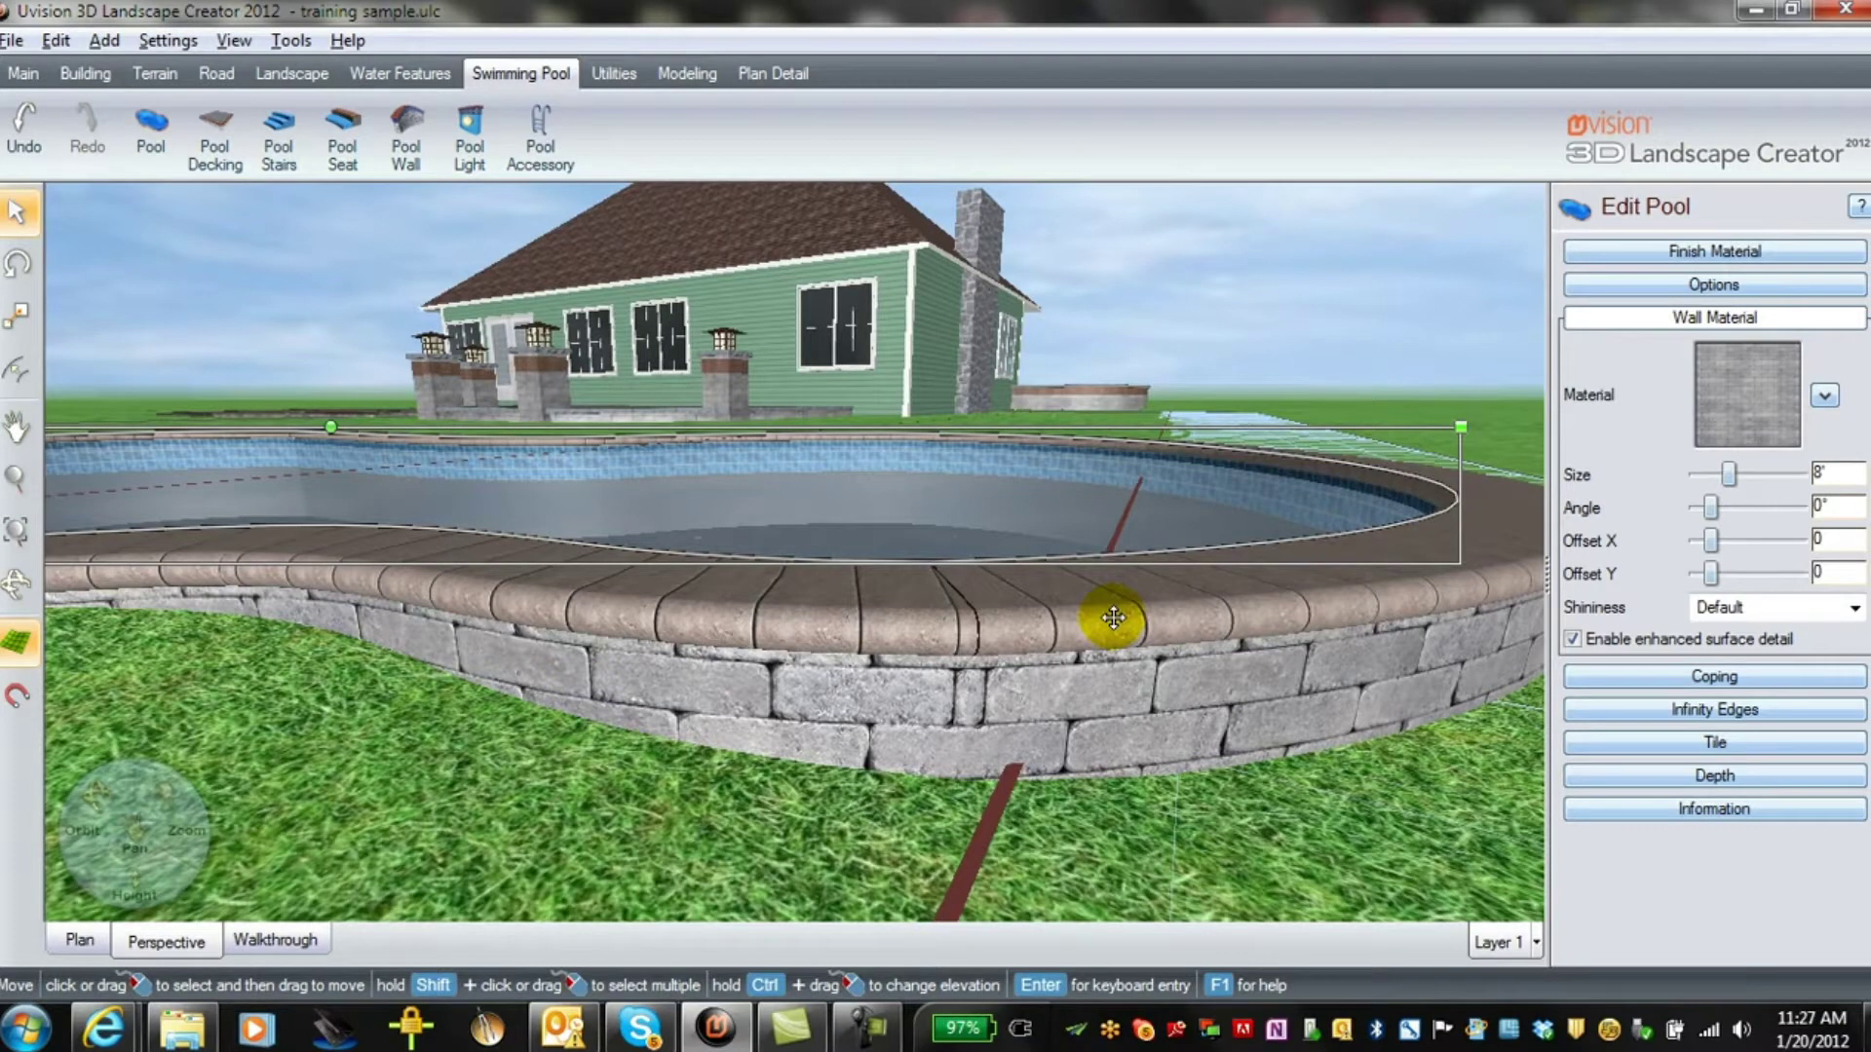
click(1715, 676)
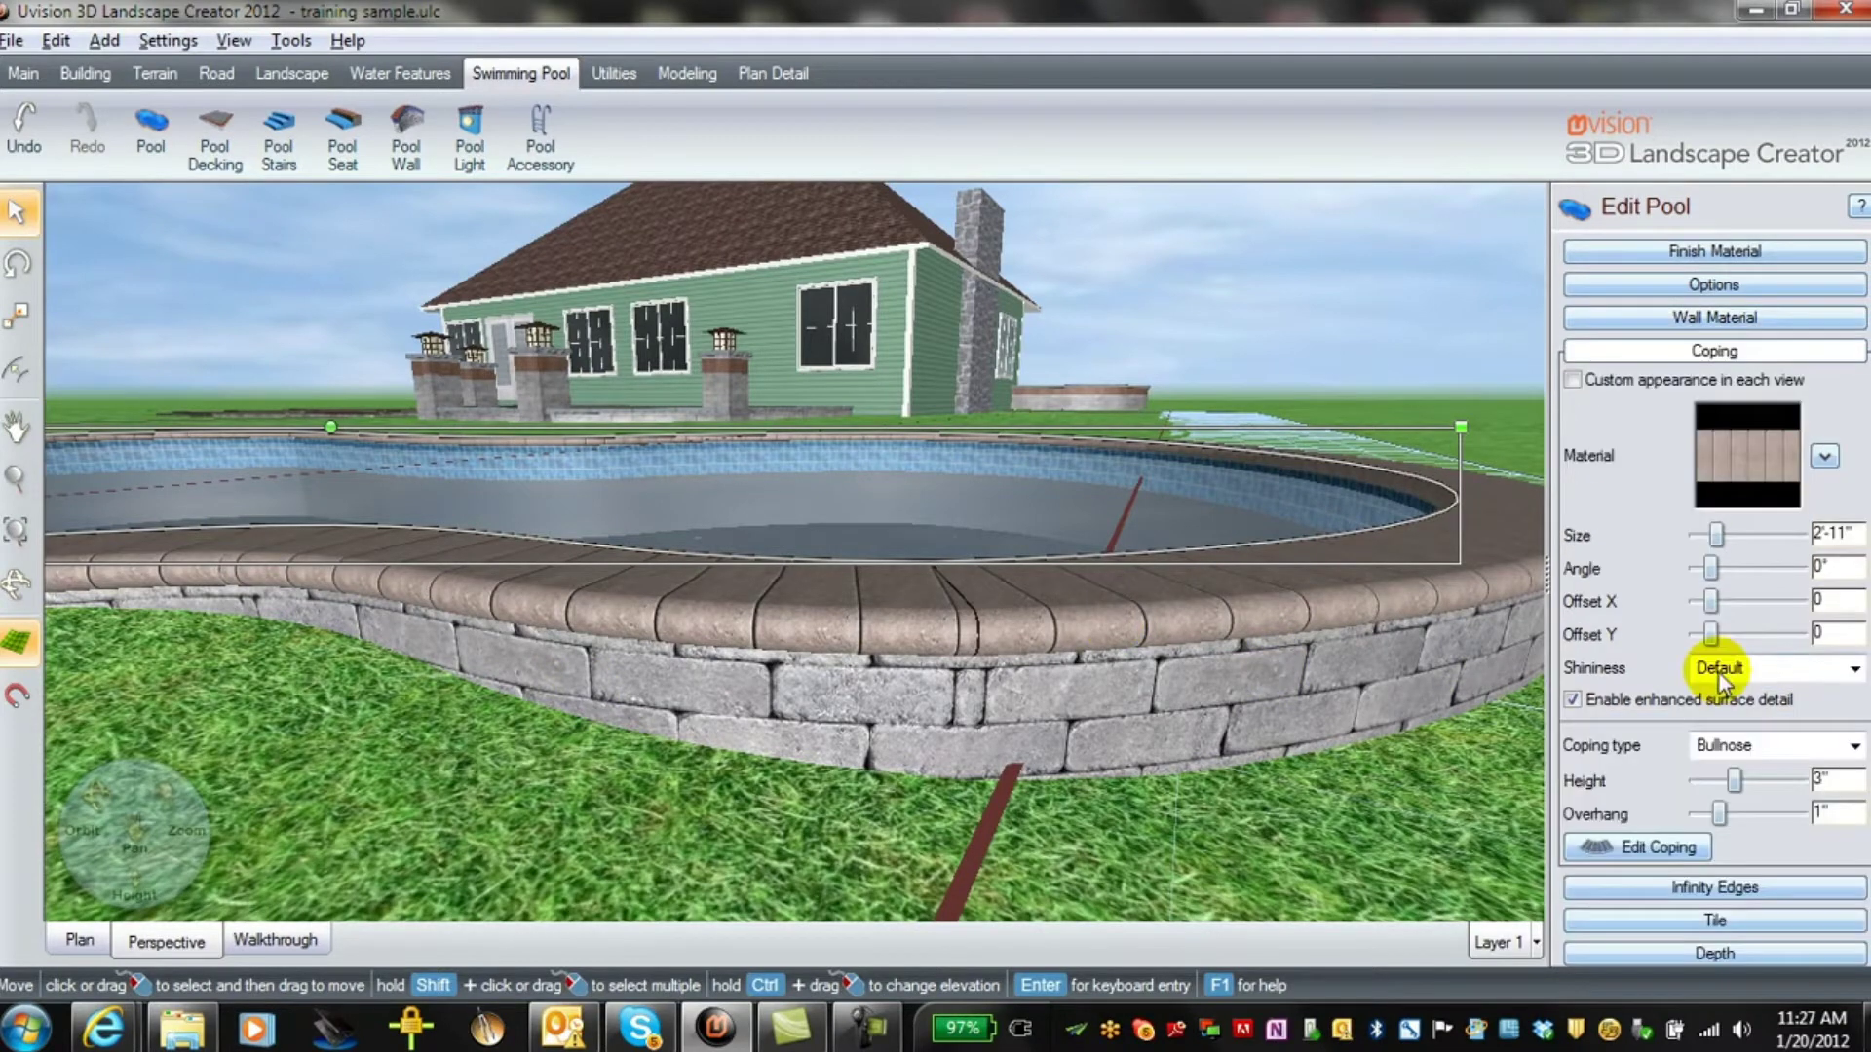
Apply the grey Ledgestone coping material with the Rough cut coping type
click(1755, 490)
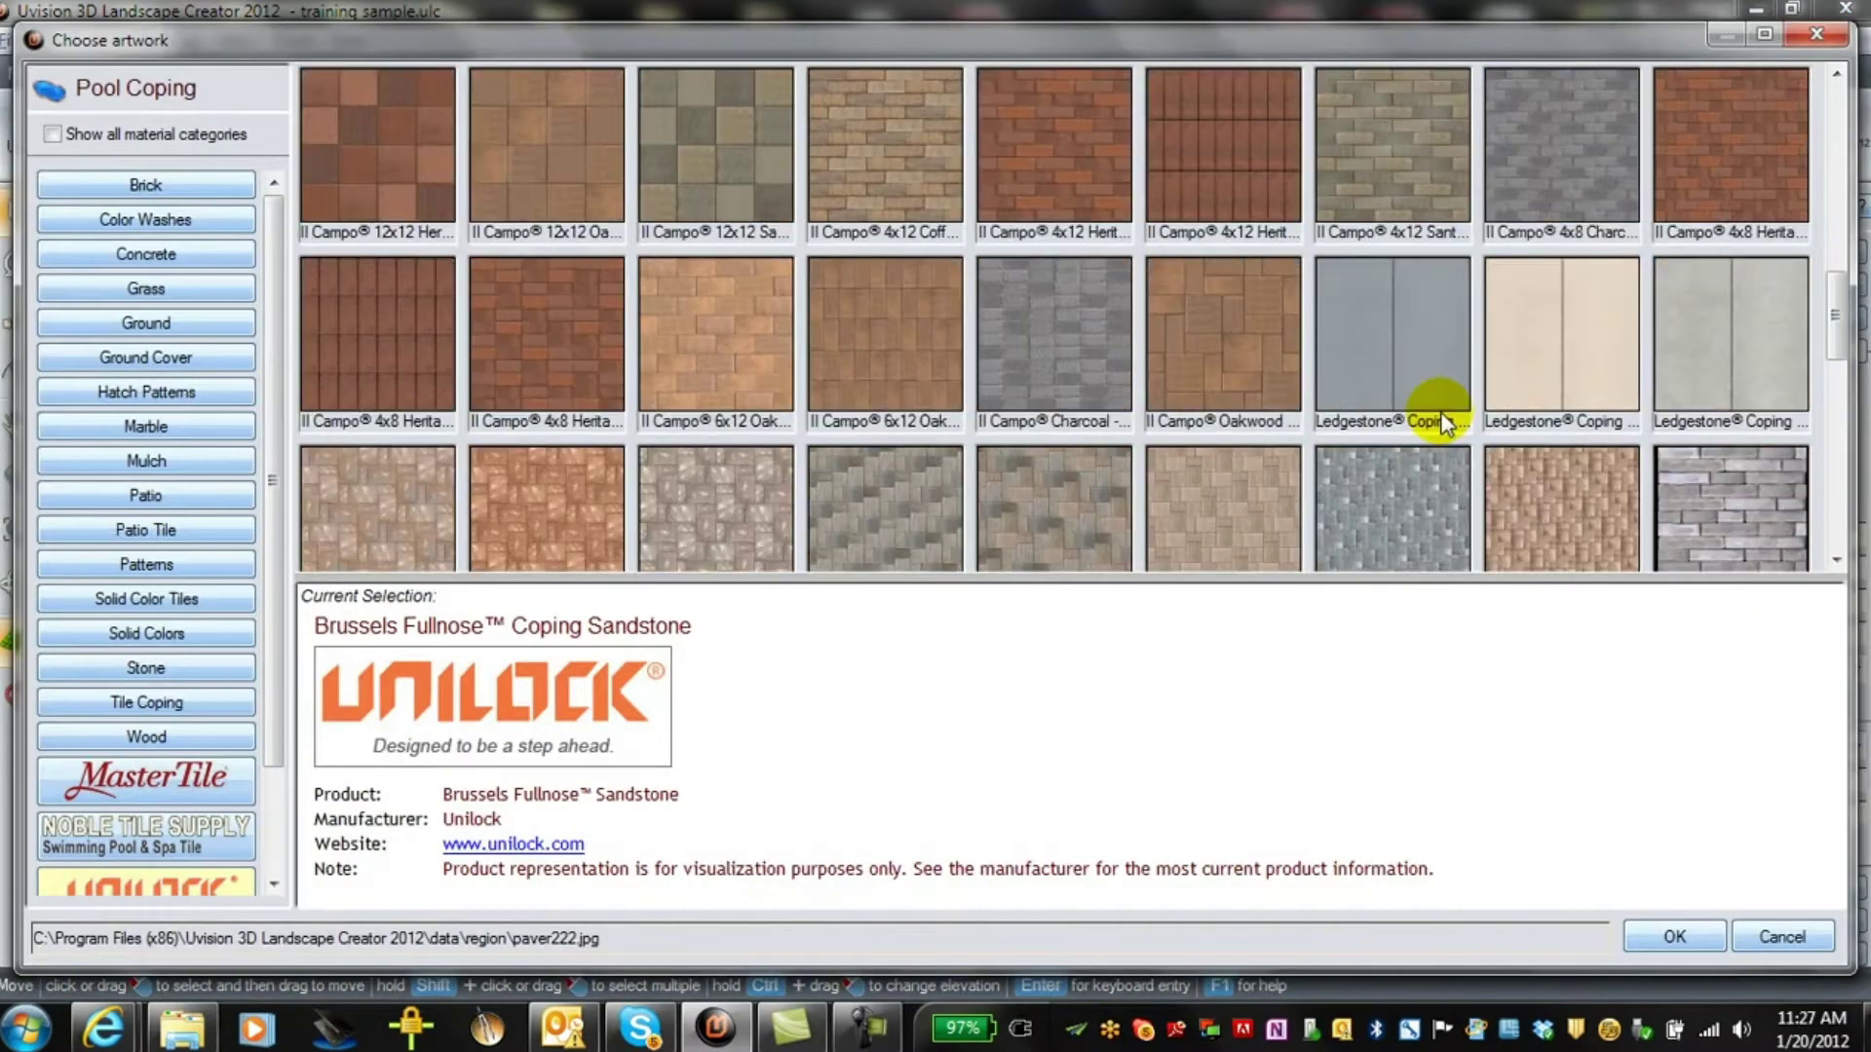
double_click(1401, 365)
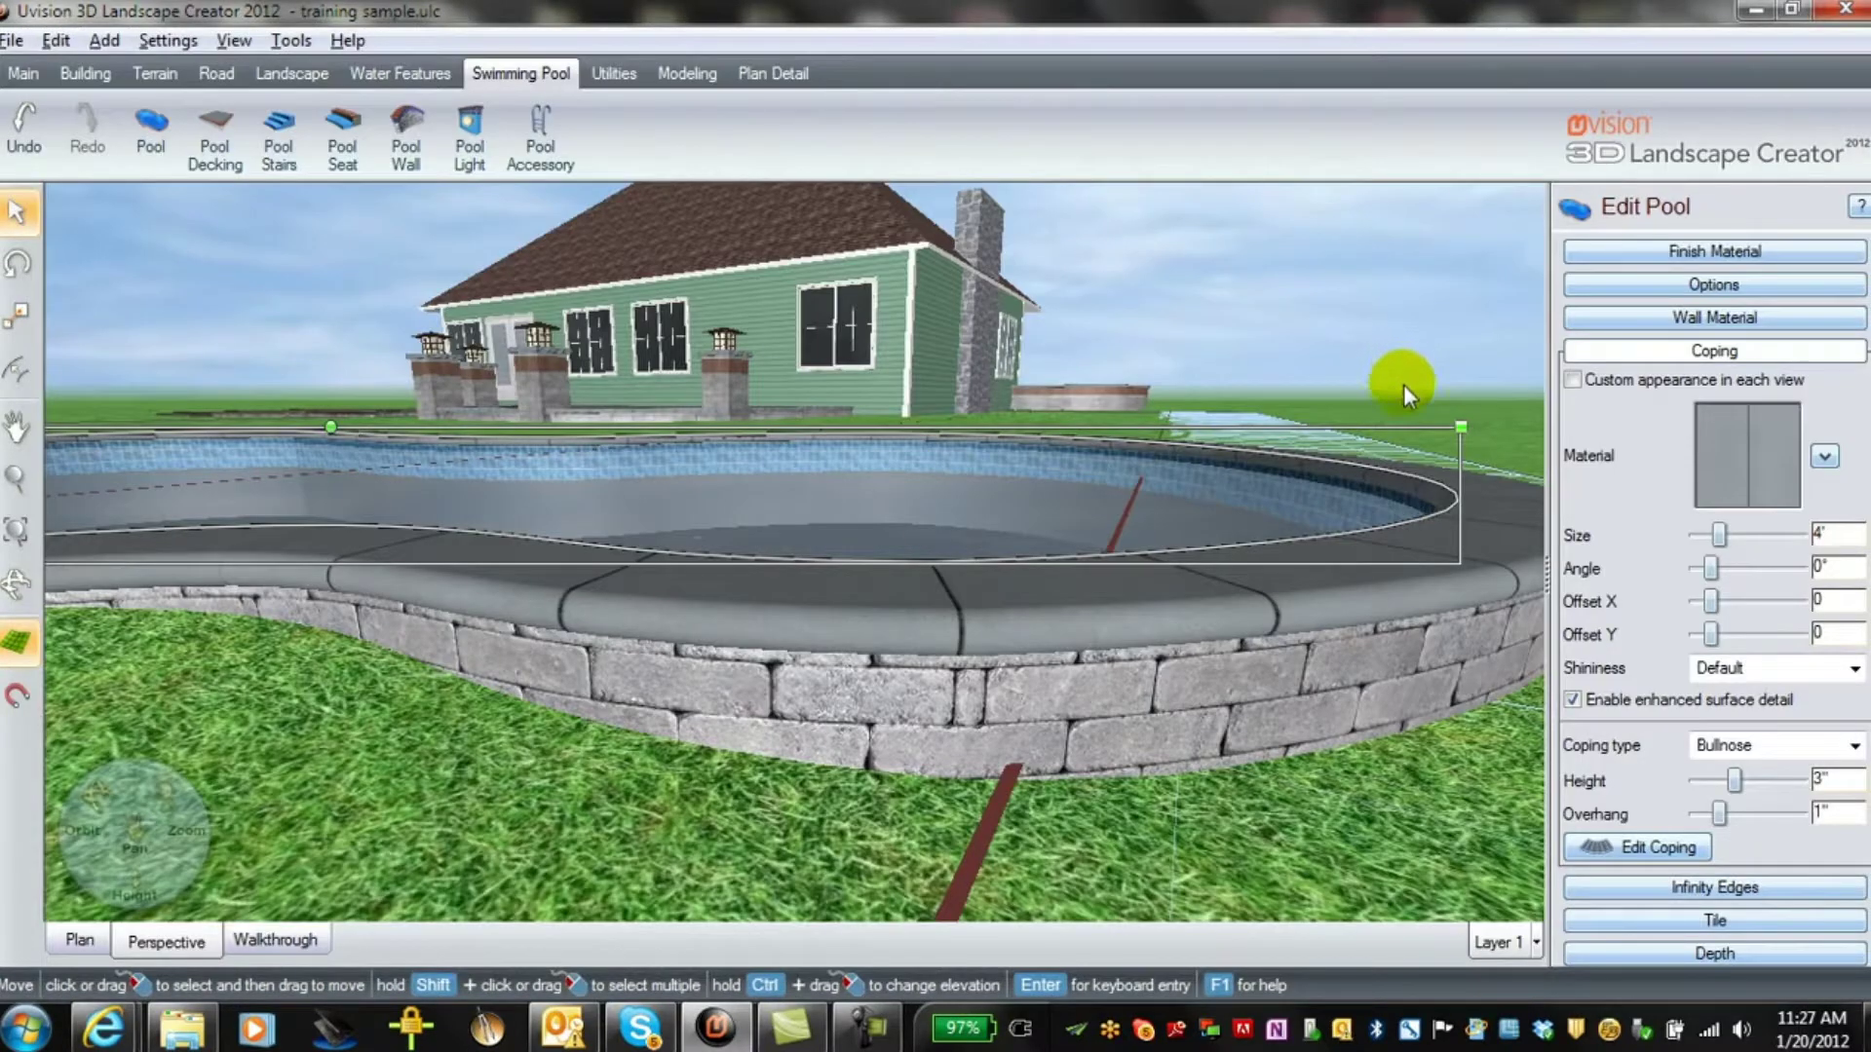
click(1854, 746)
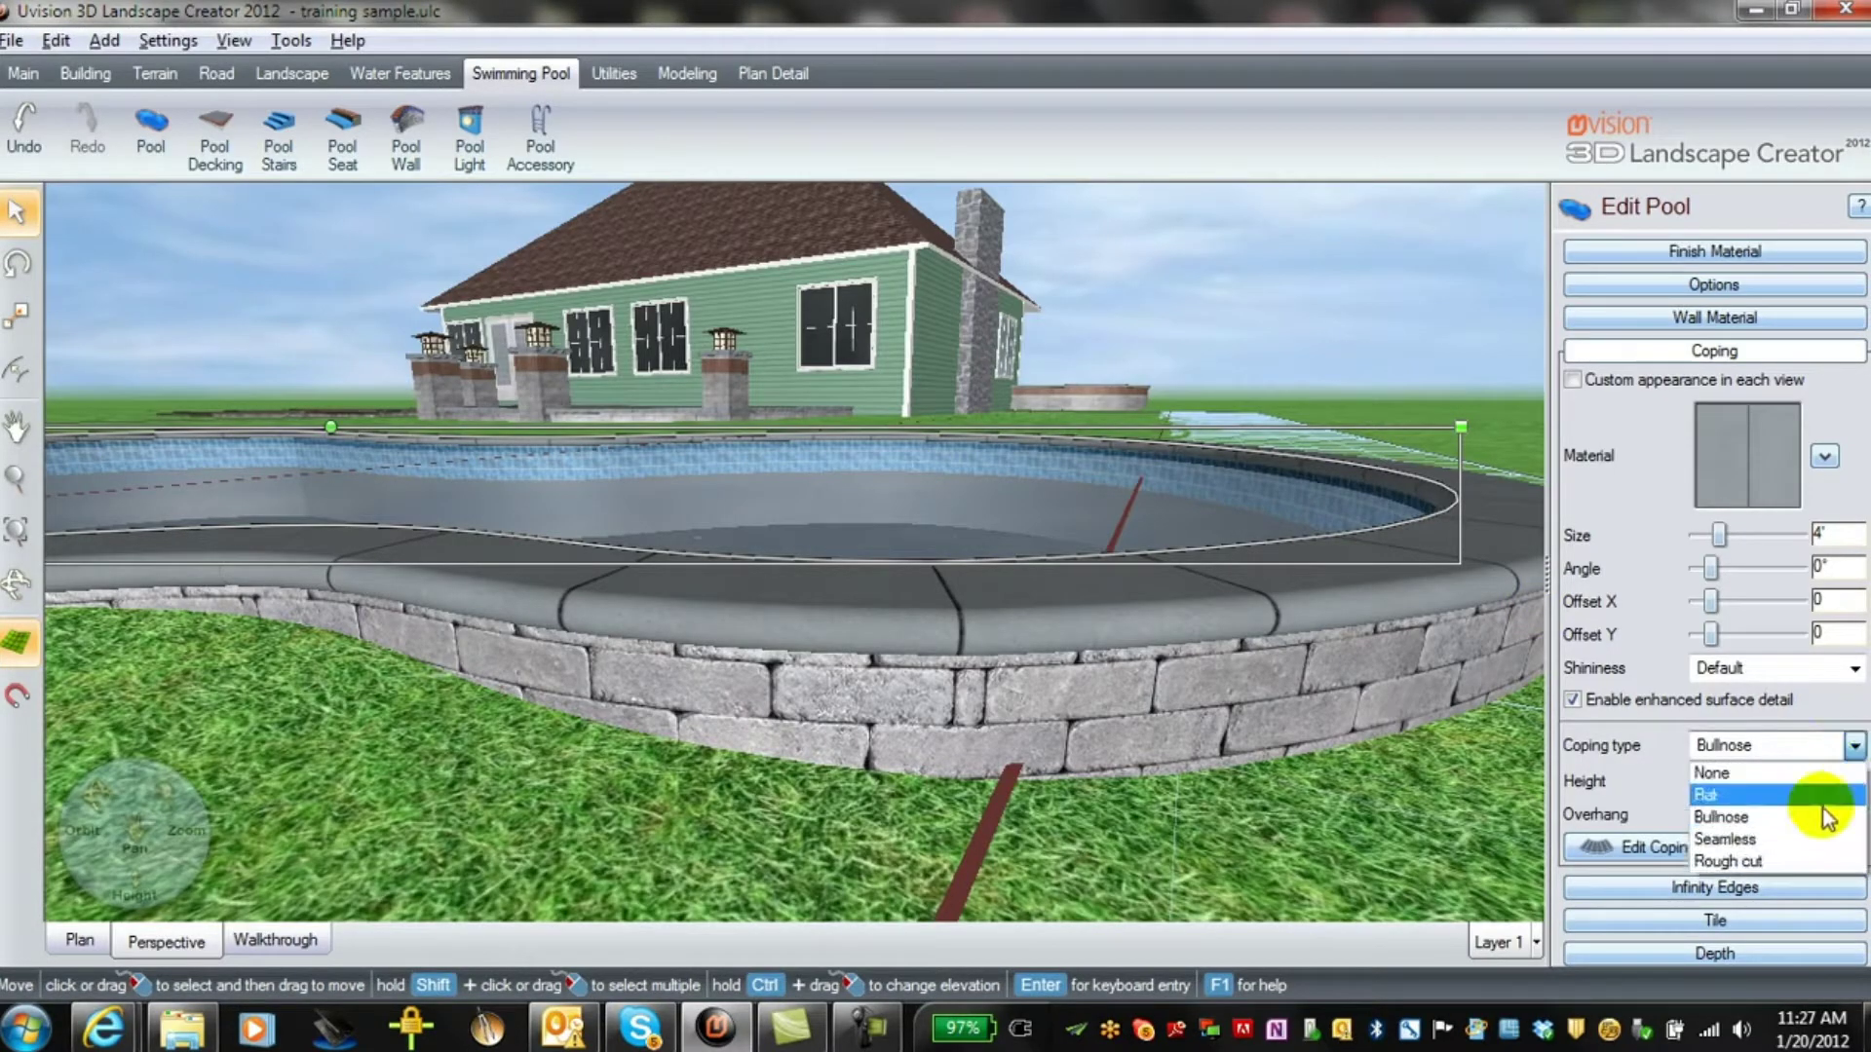
click(1806, 860)
Widen the pool coping to 1'-10", viewing the pool up close from the side
middle_drag(1211, 815, 1069, 799)
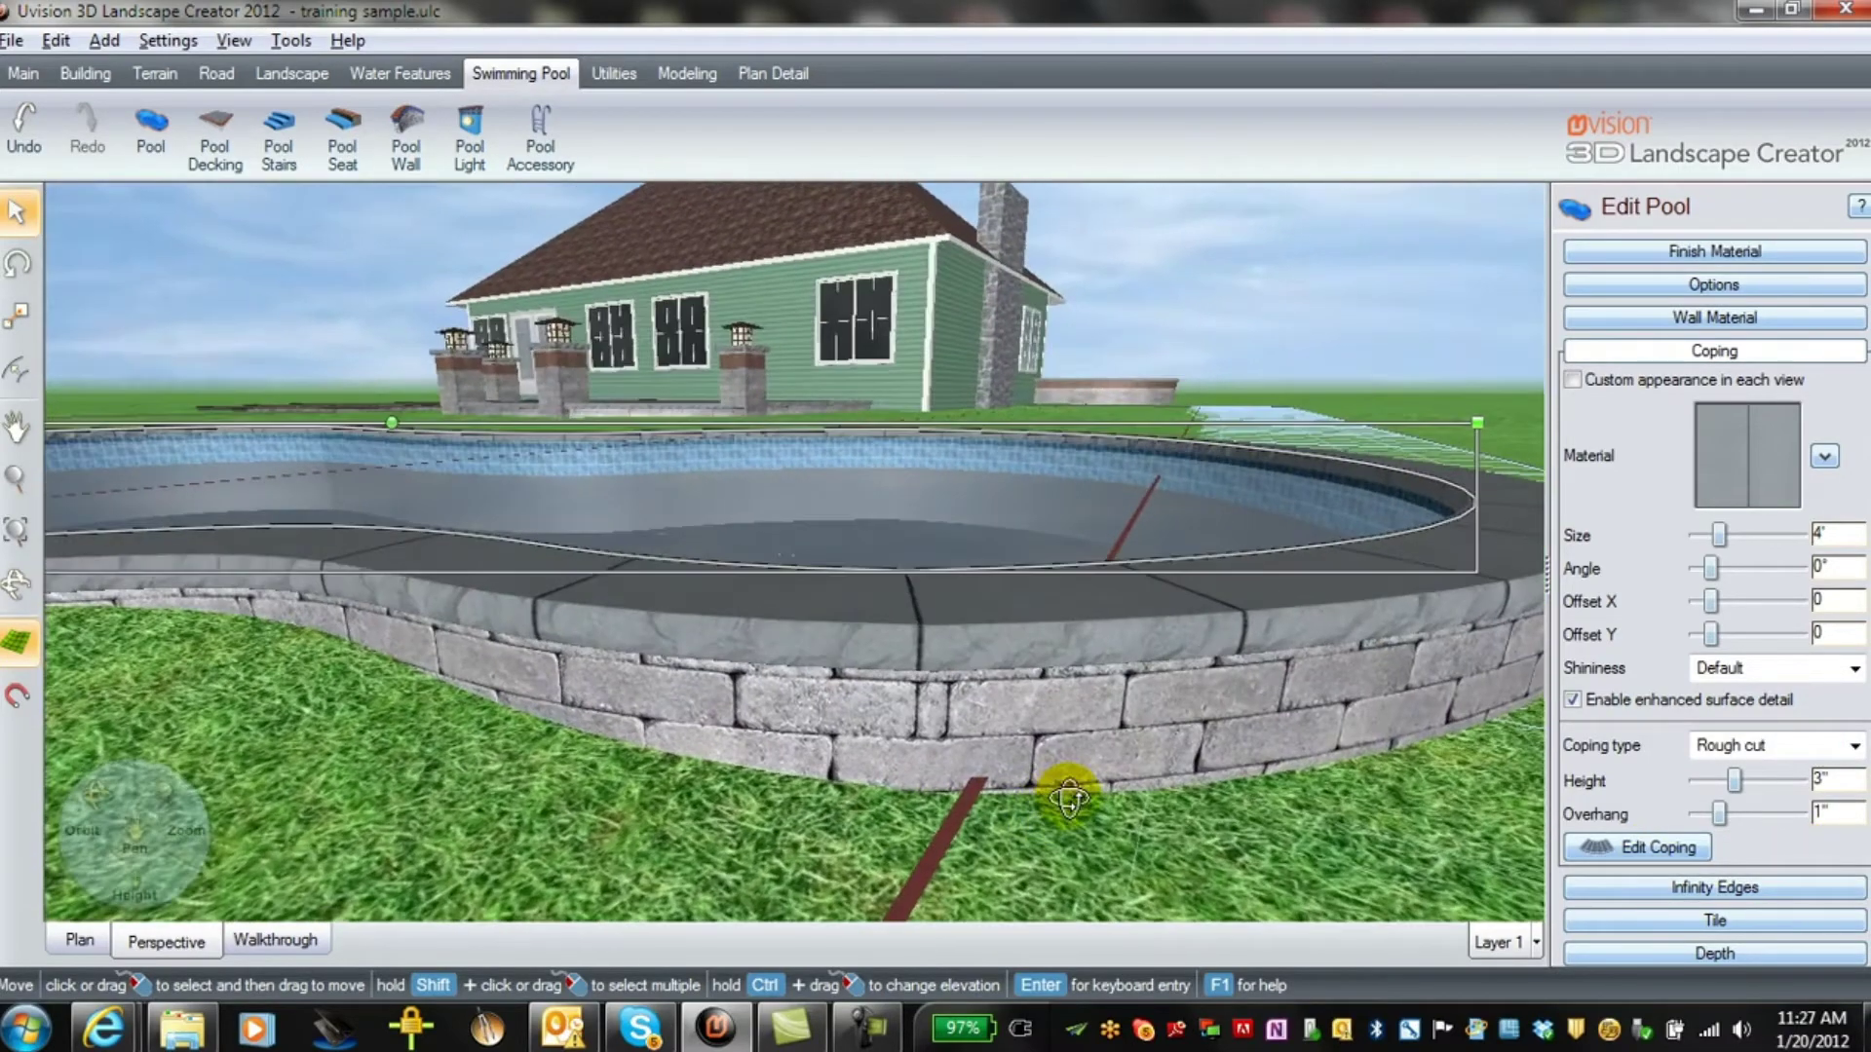
scroll(1180, 760, down, 3)
middle_drag(1182, 756, 1170, 824)
drag(1720, 542, 1715, 534)
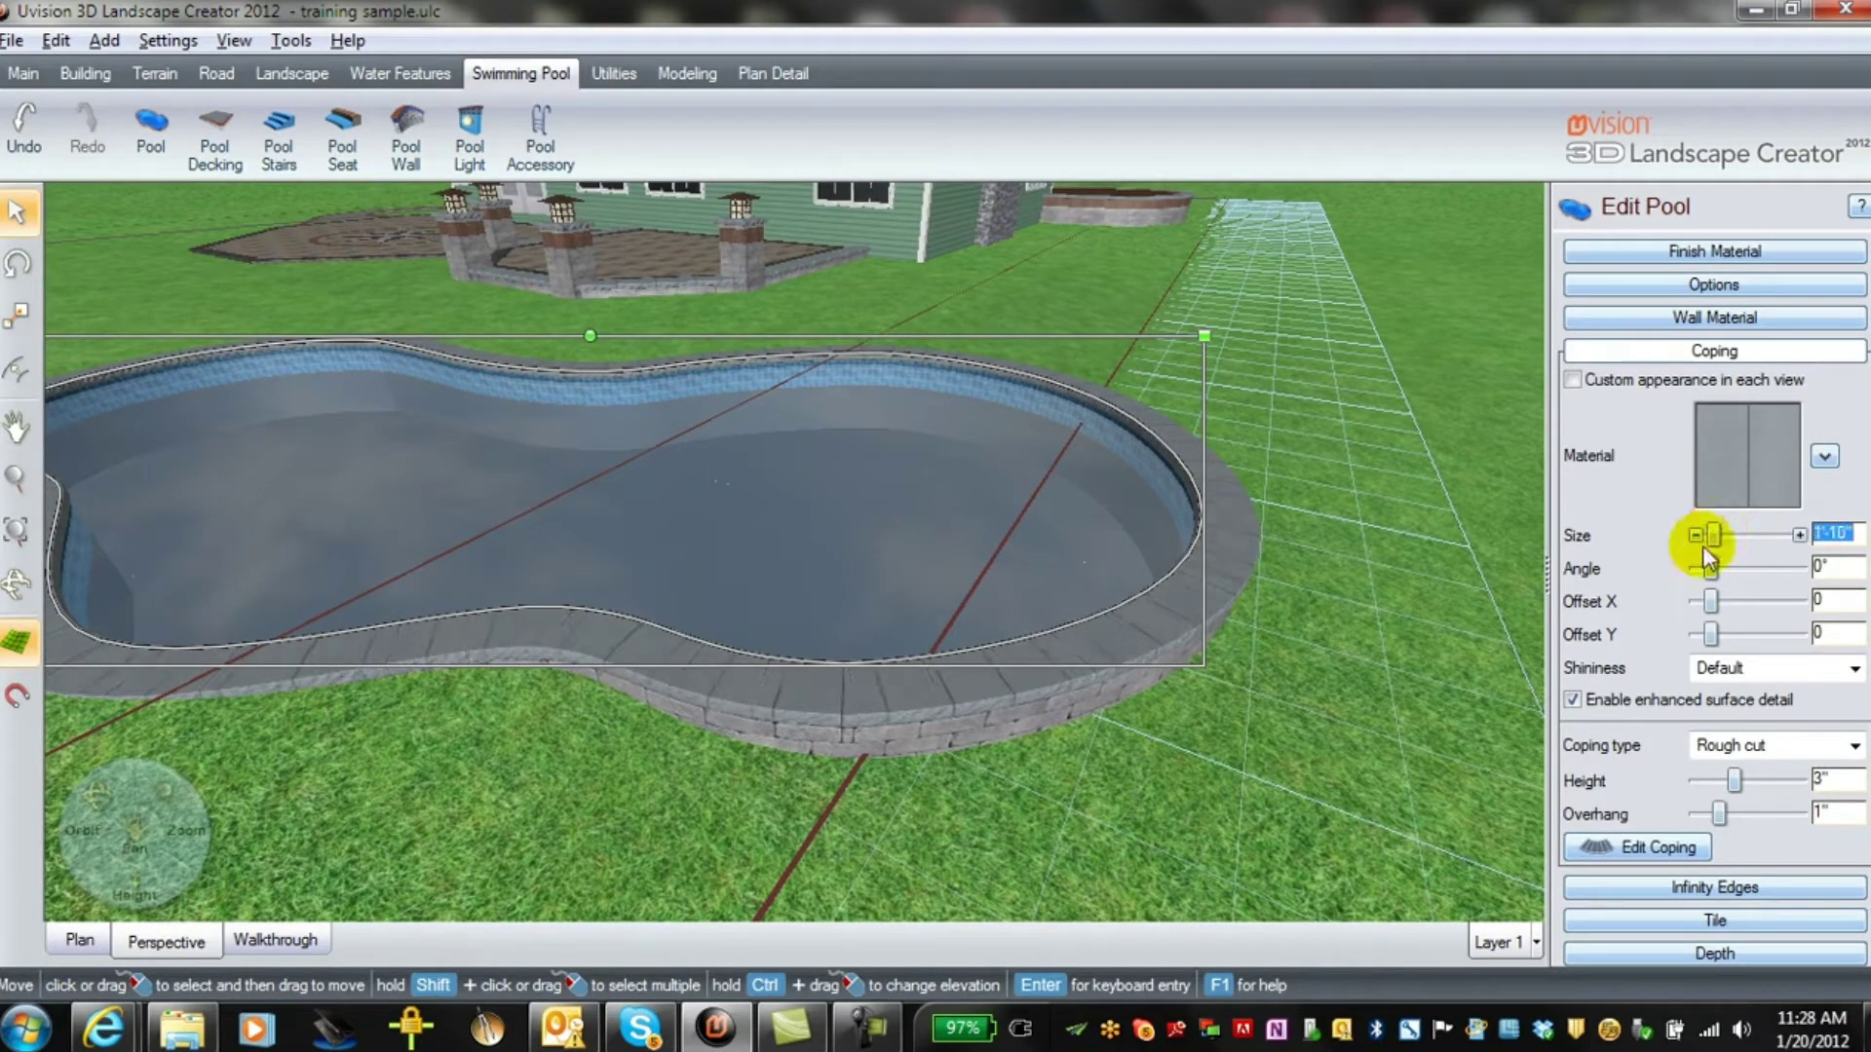
middle_drag(328, 731, 107, 362)
middle_drag(210, 694, 493, 407)
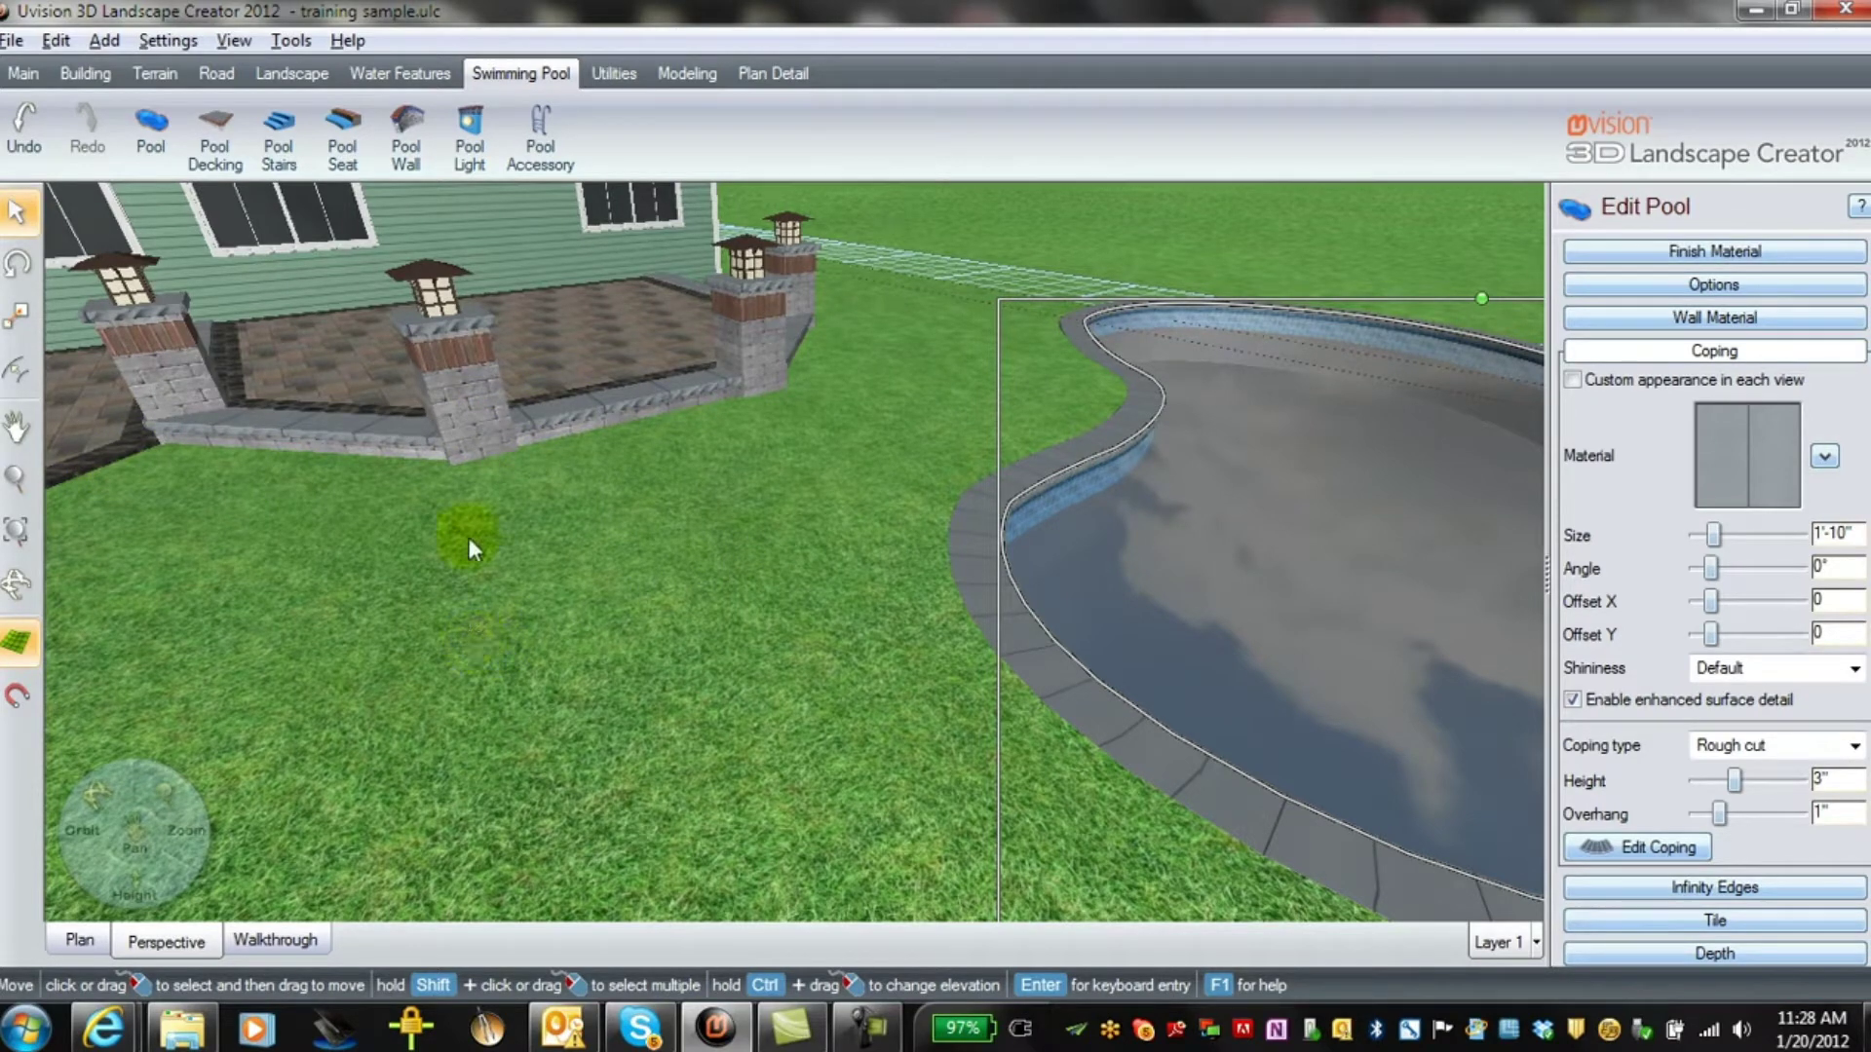
From the Building tools, start a new patio at 0" elevation and 2" height
click(292, 76)
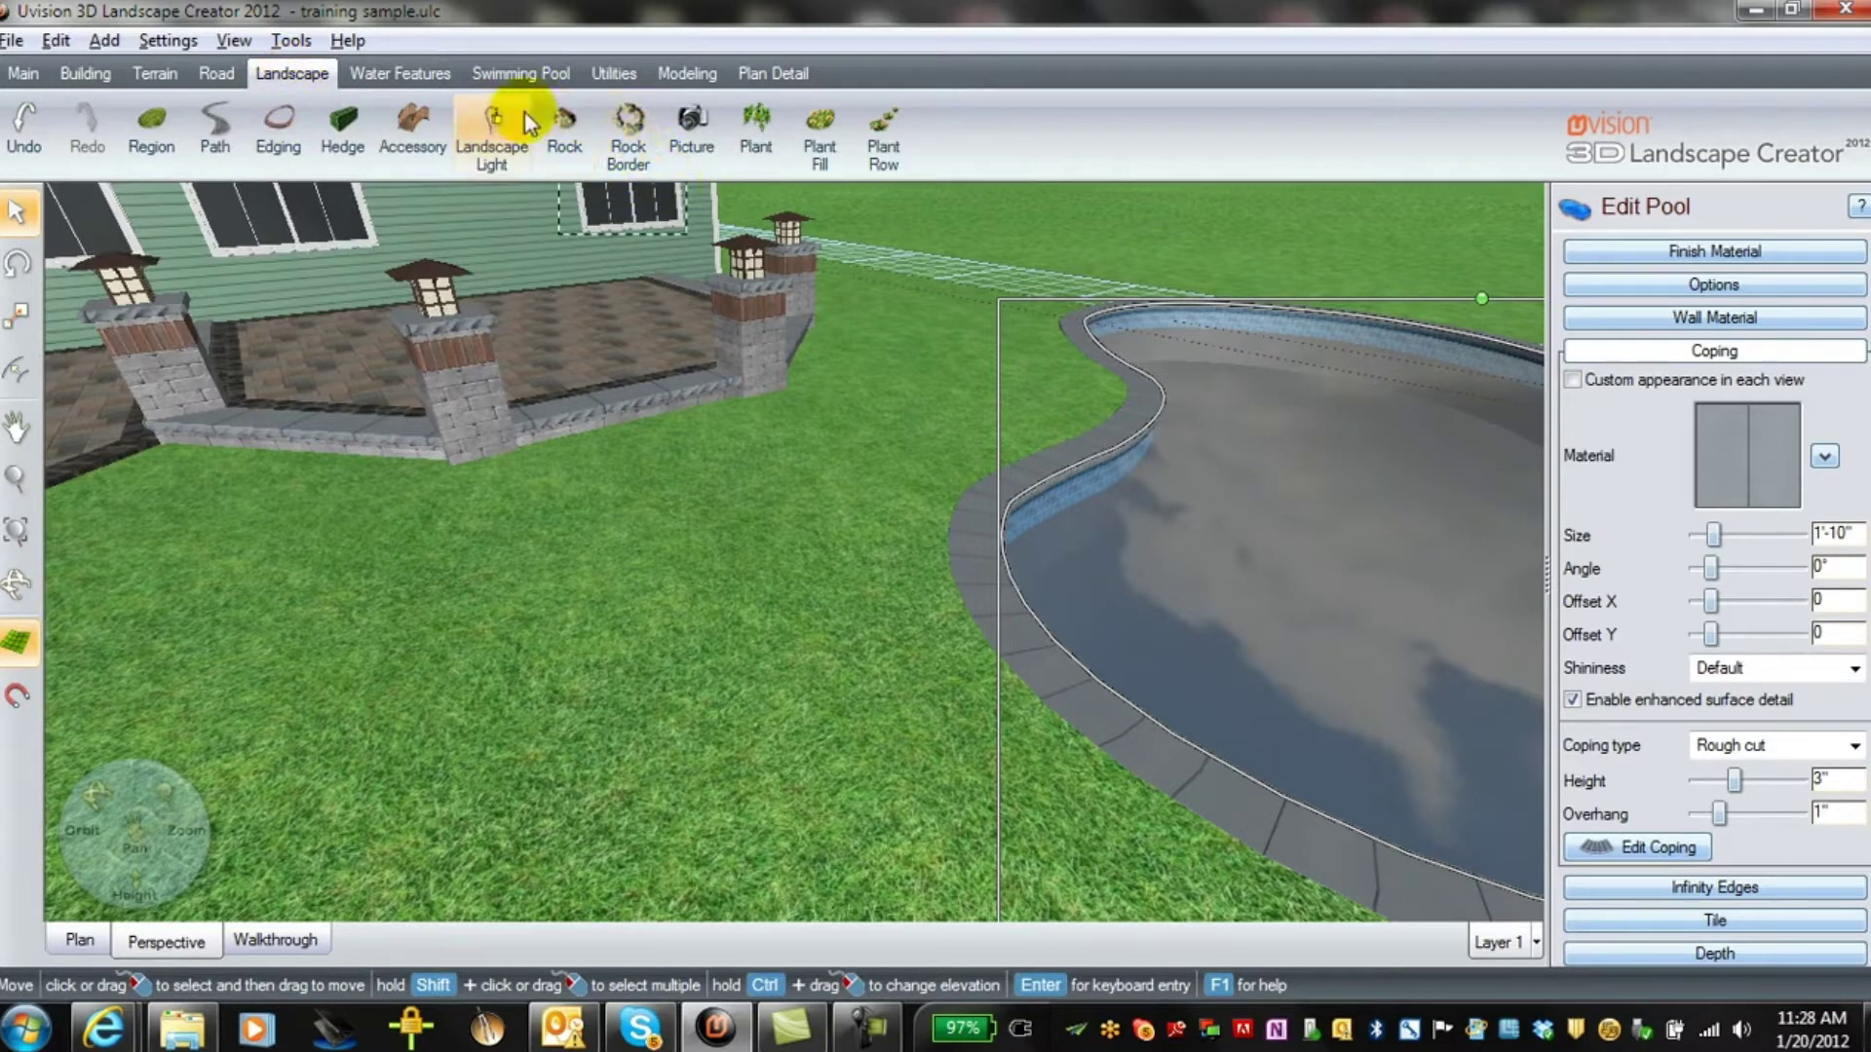
click(88, 74)
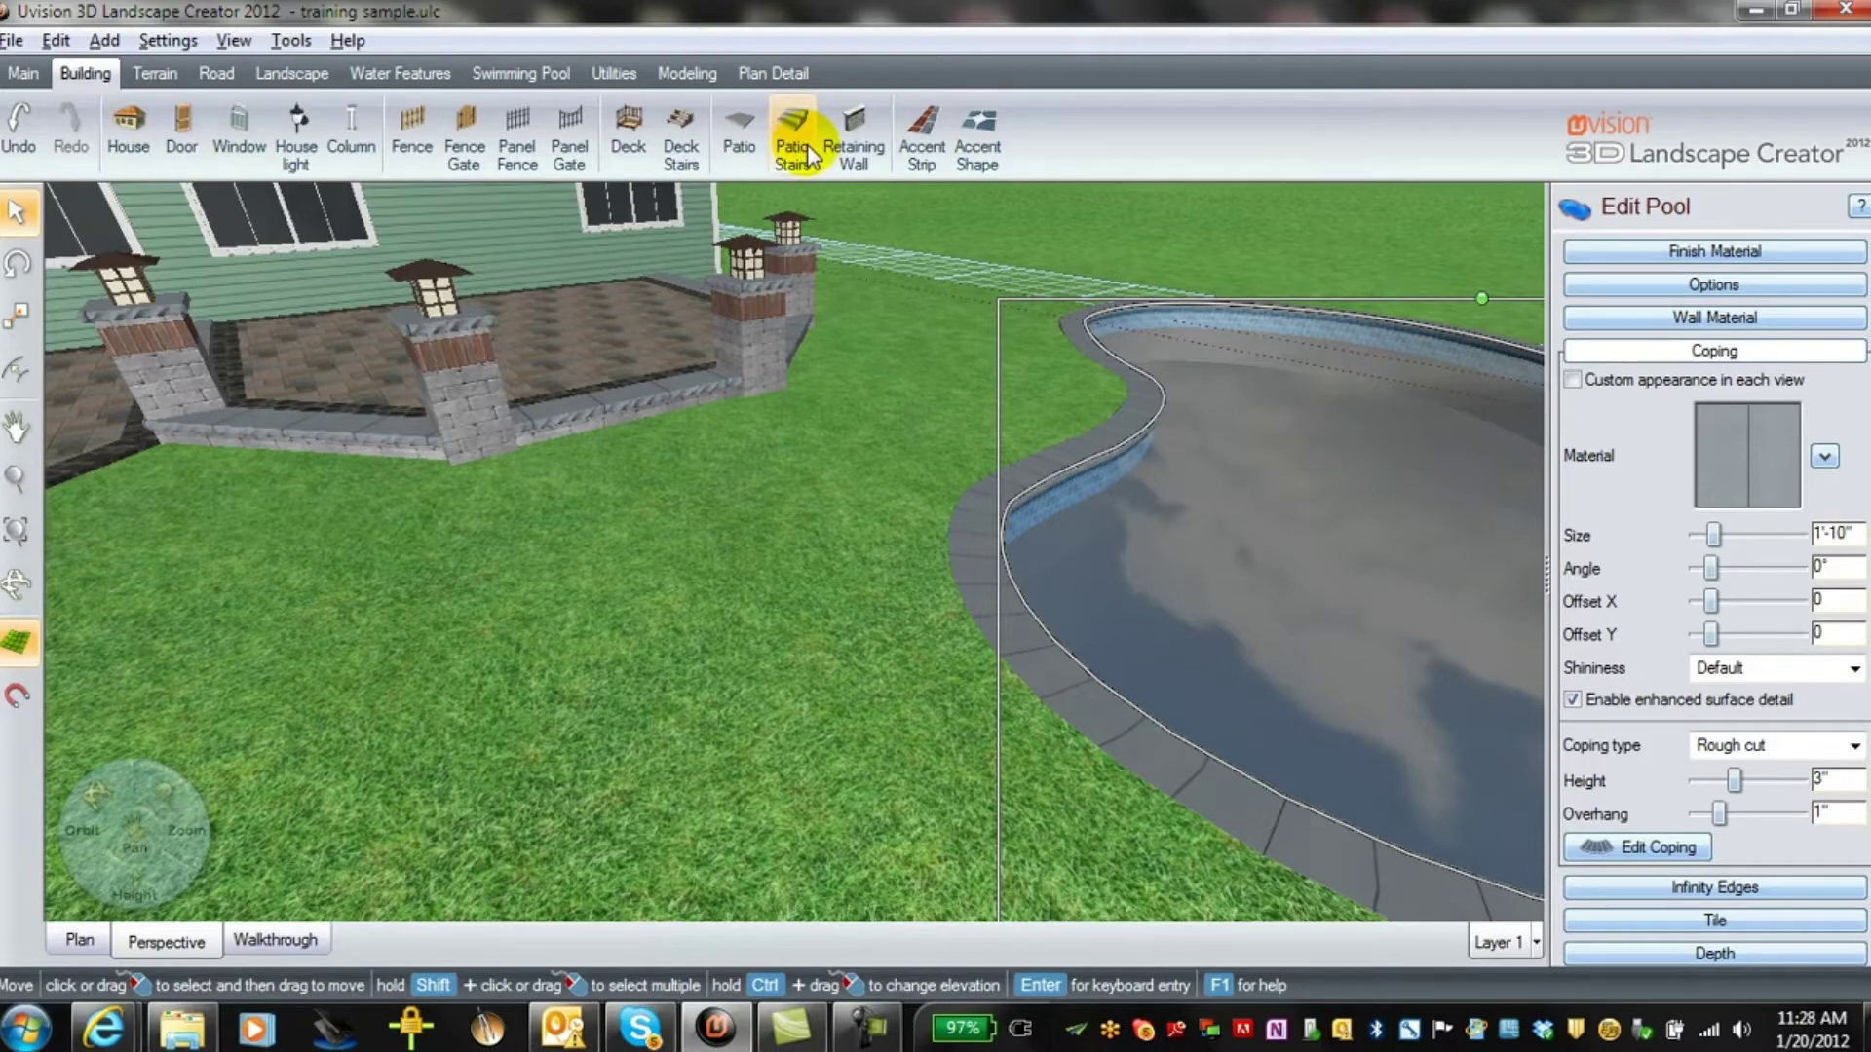
click(746, 152)
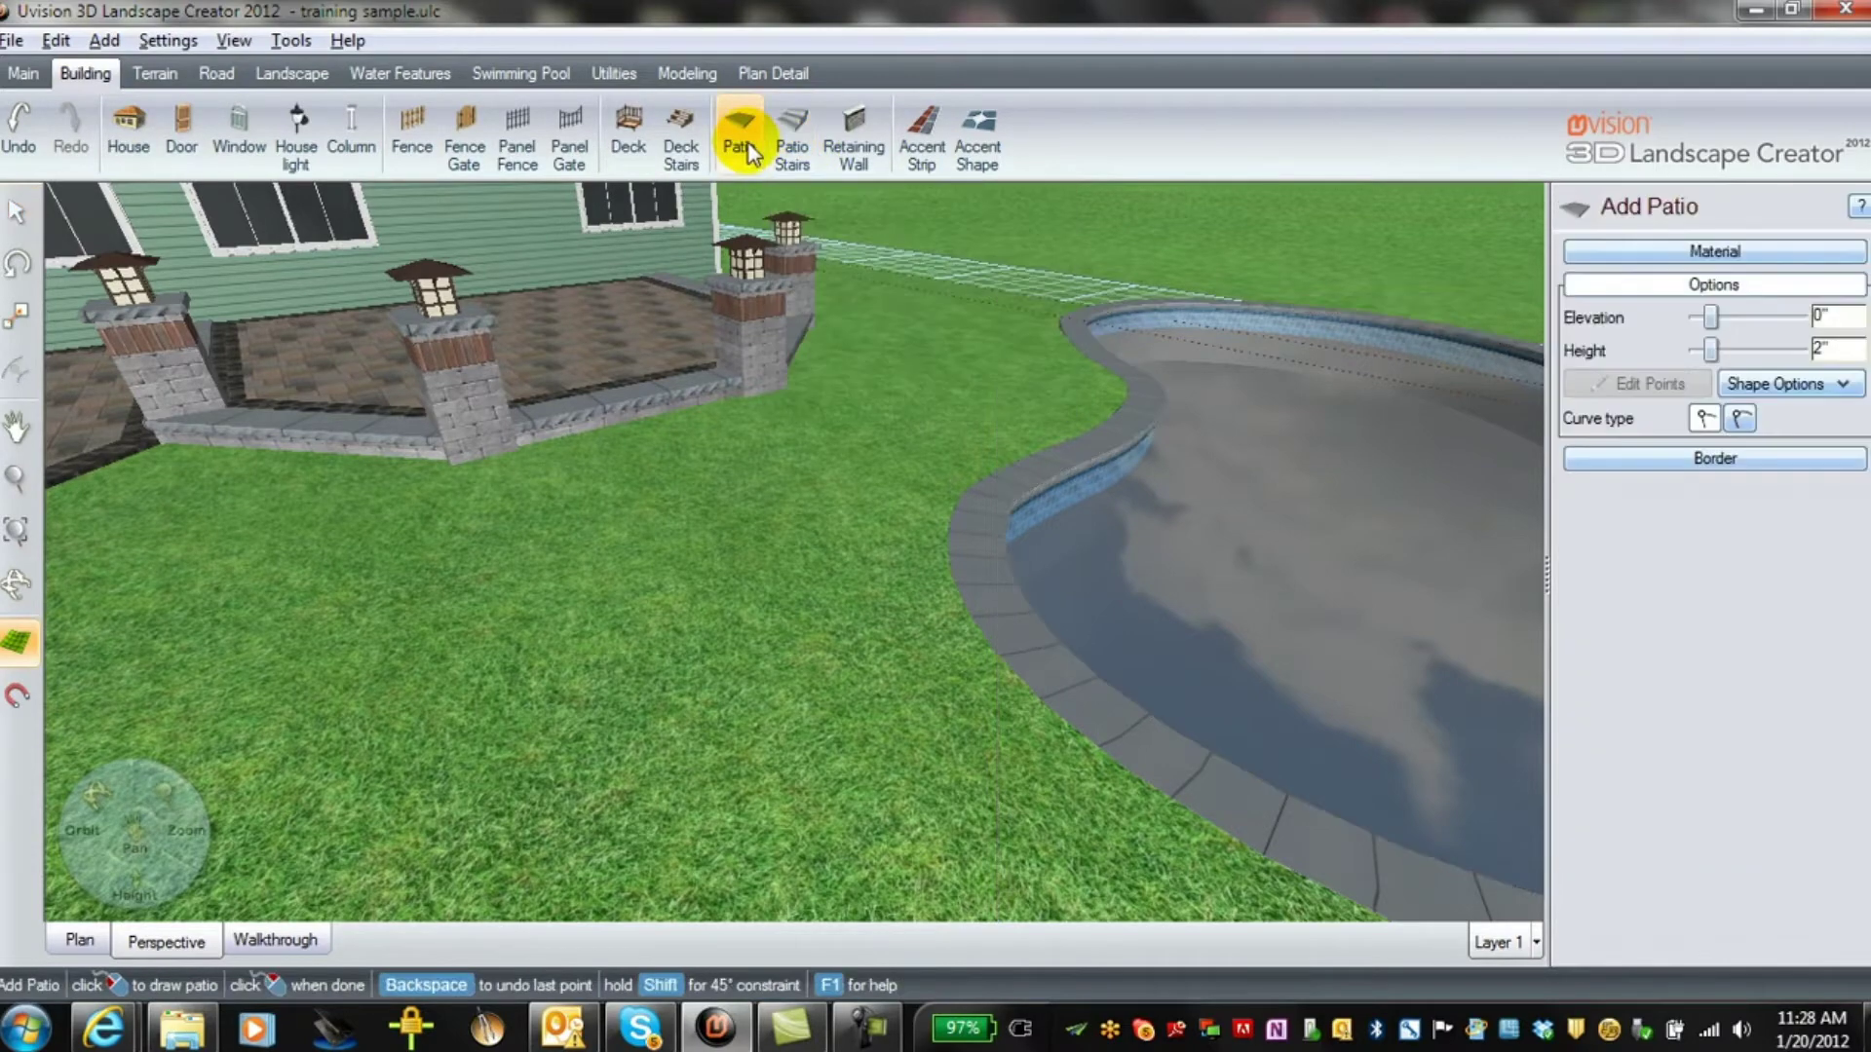
Return to plan view and zoom in on the hexagonal patio's corner beside the pool
scroll(682, 609, down, 6)
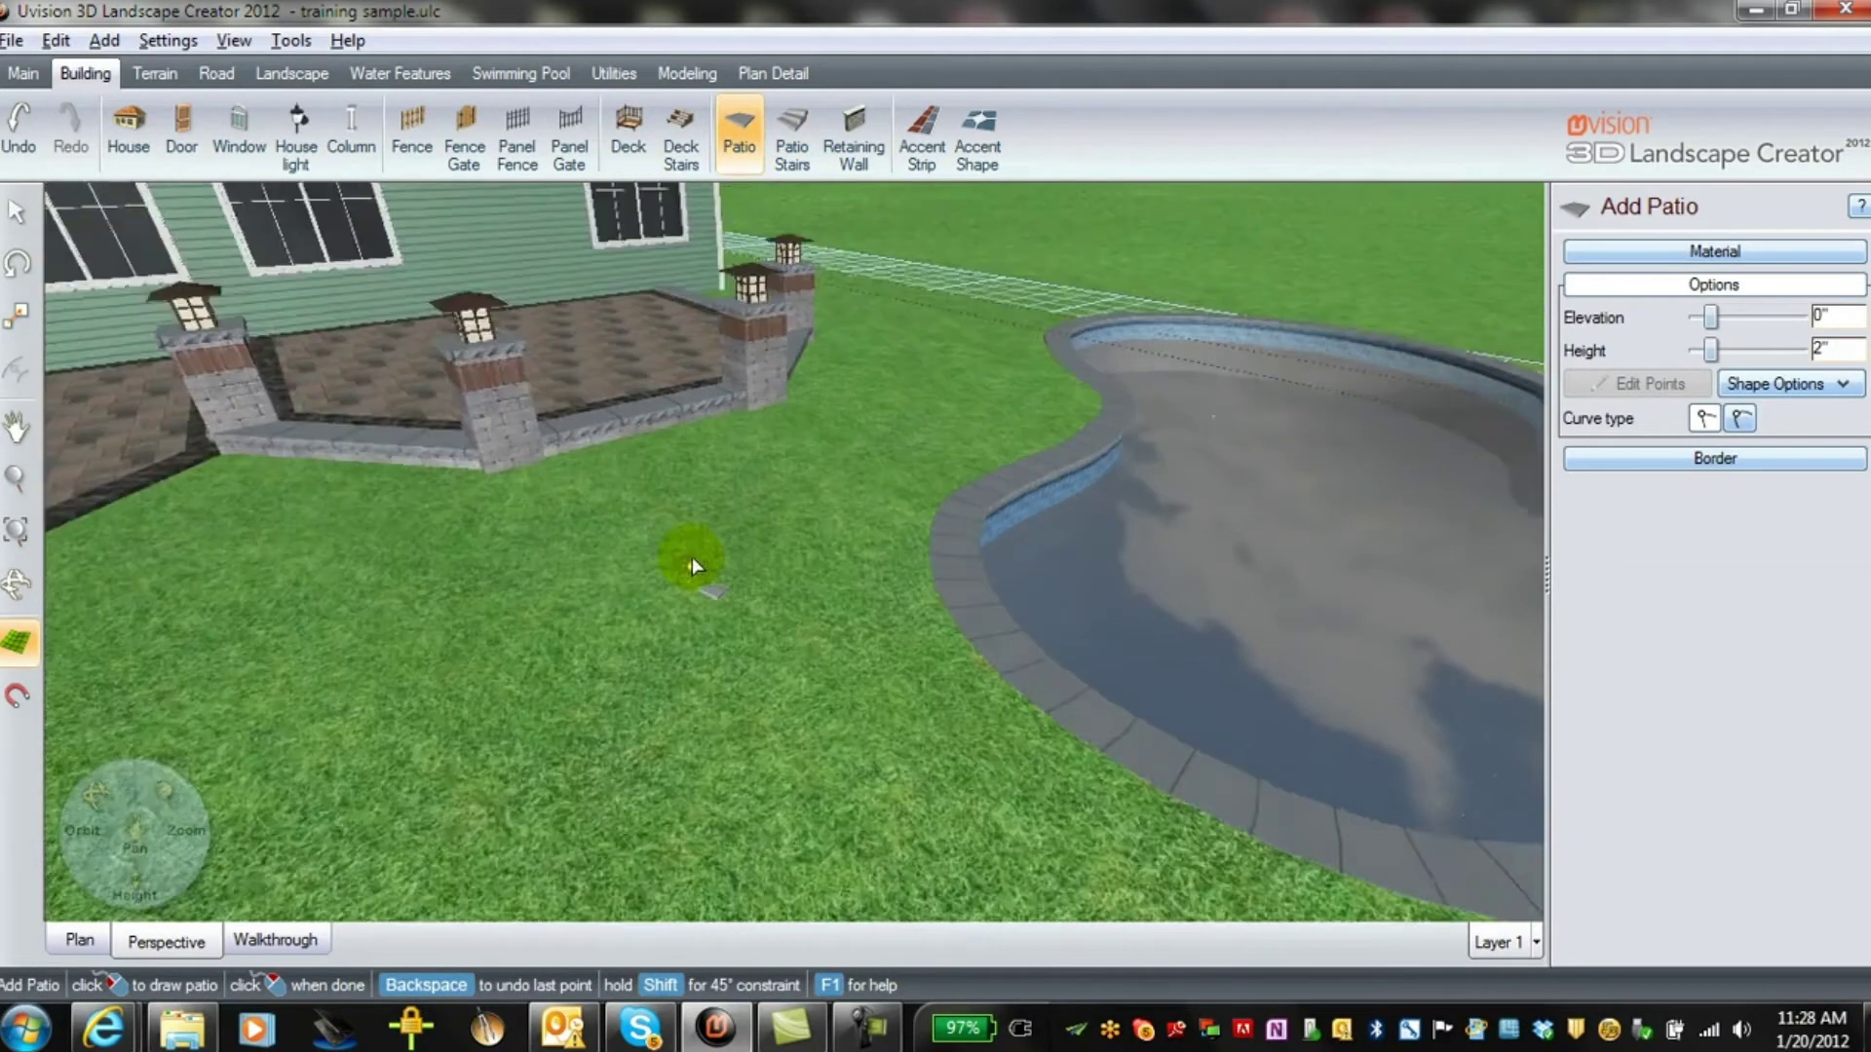
scroll(660, 610, up, 3)
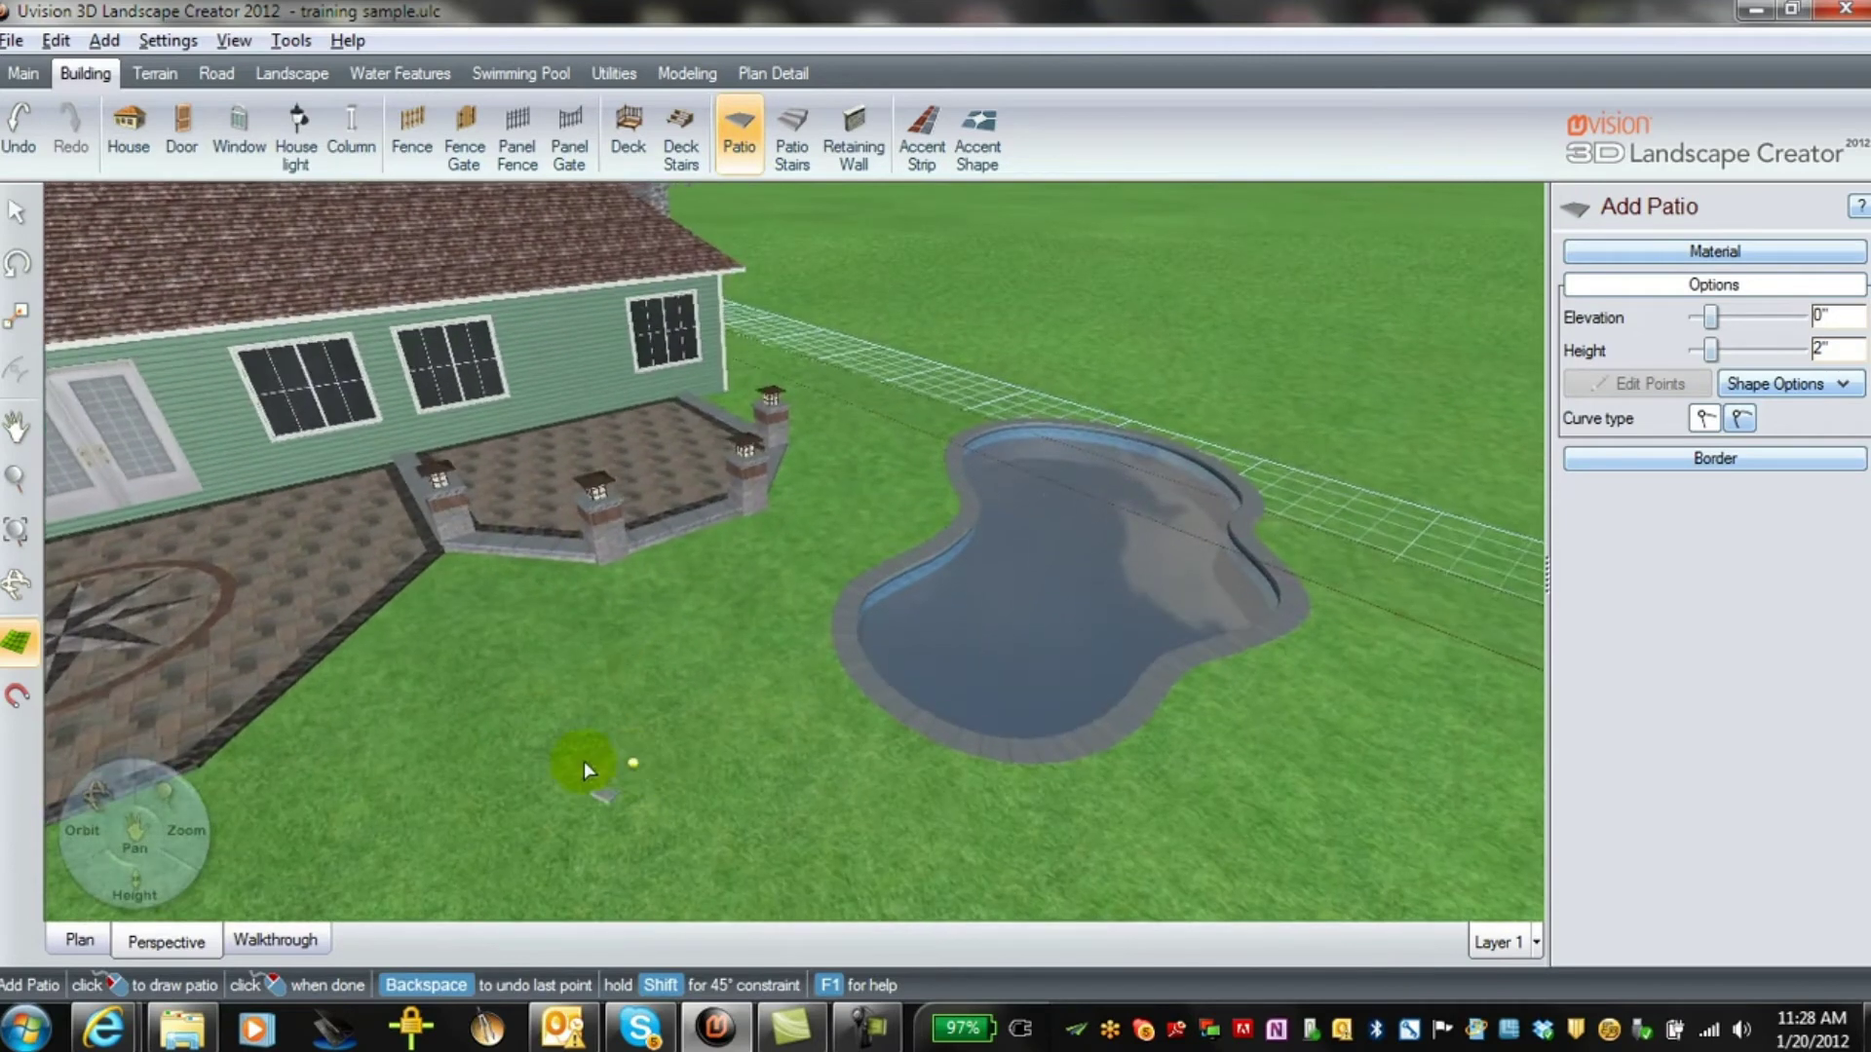
click(81, 941)
scroll(374, 753, up, 3)
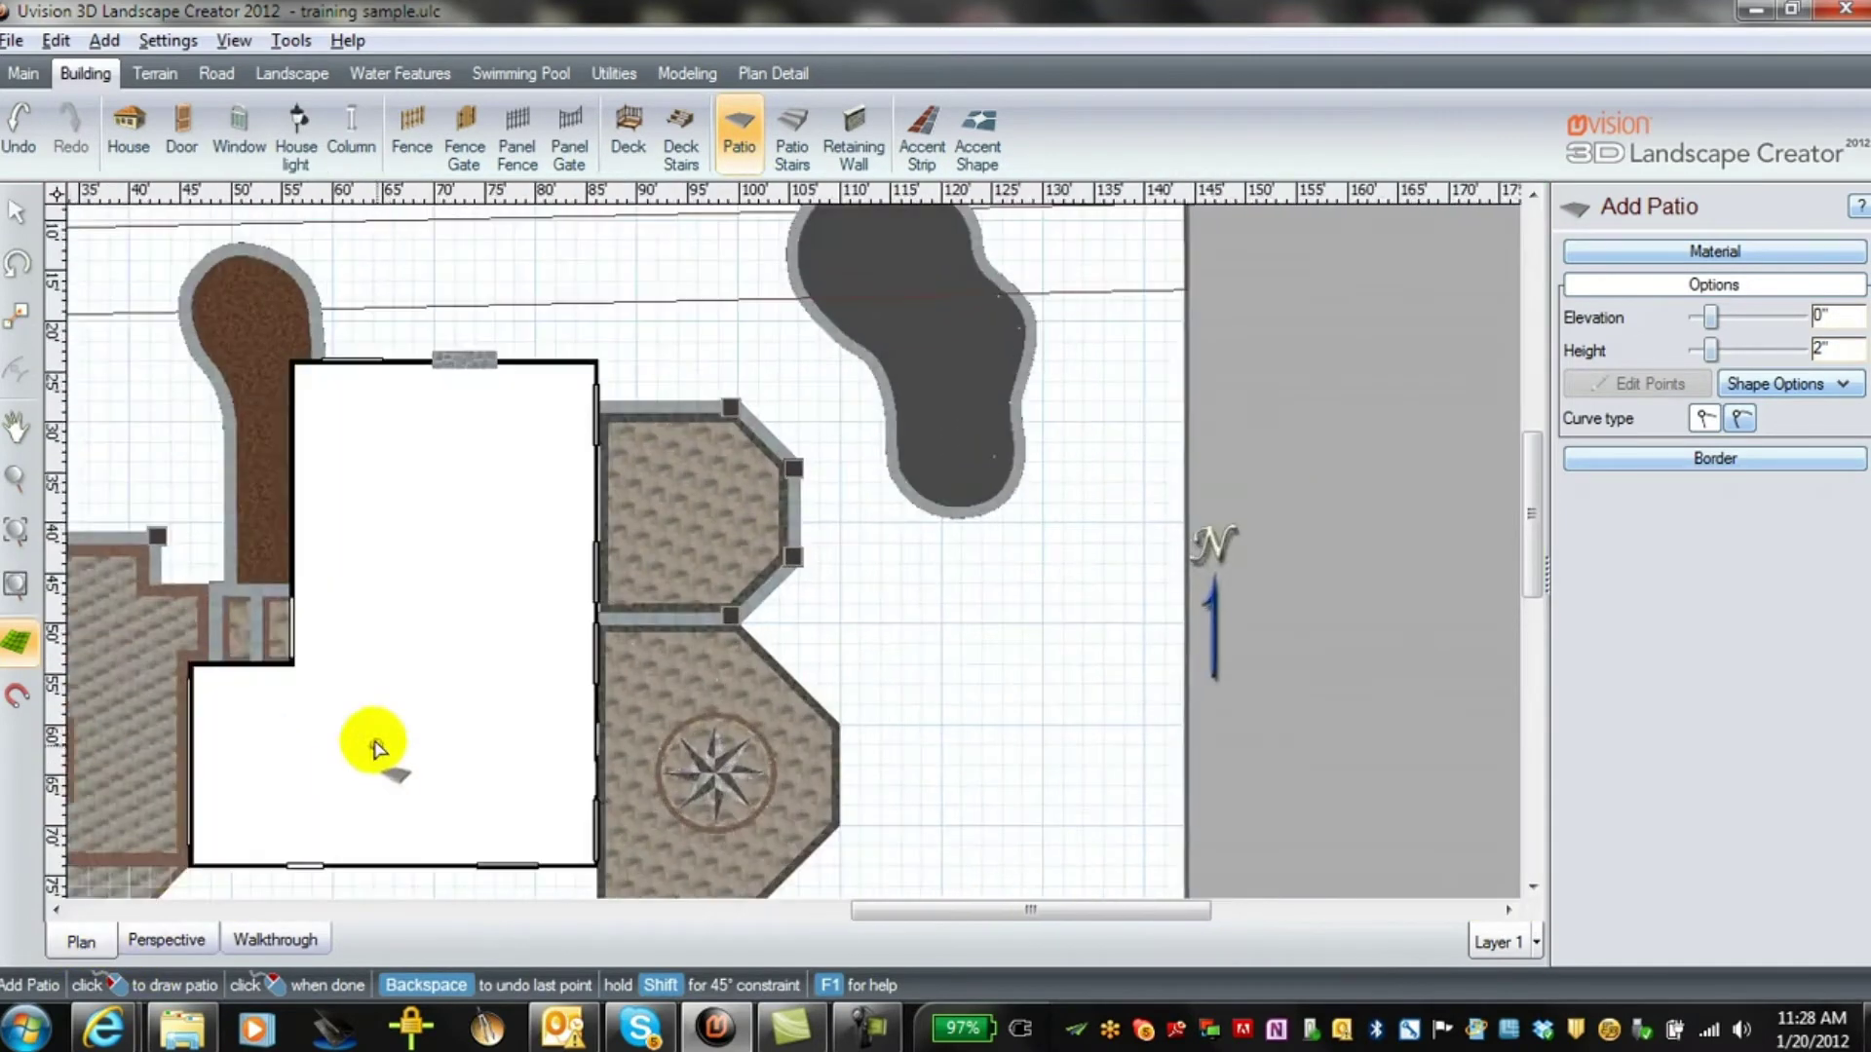
scroll(879, 648, down, 3)
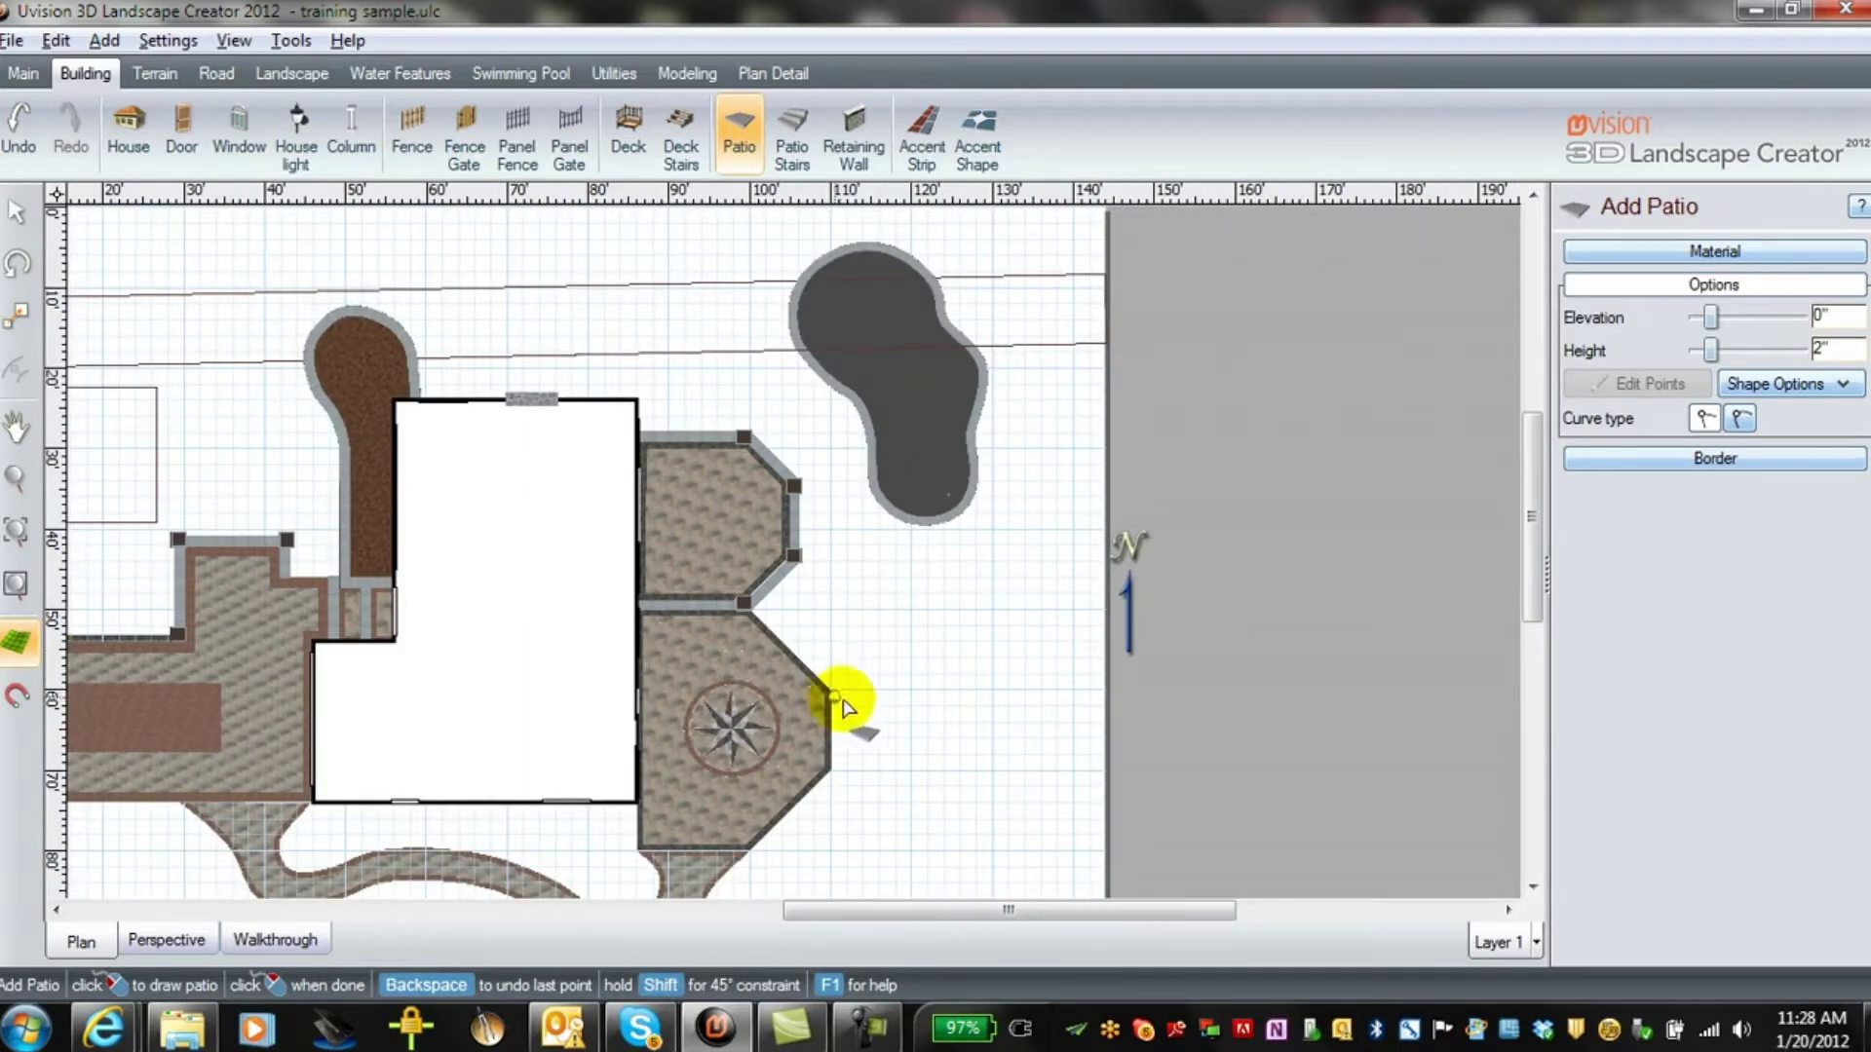
scroll(843, 708, up, 5)
middle_drag(897, 677, 611, 354)
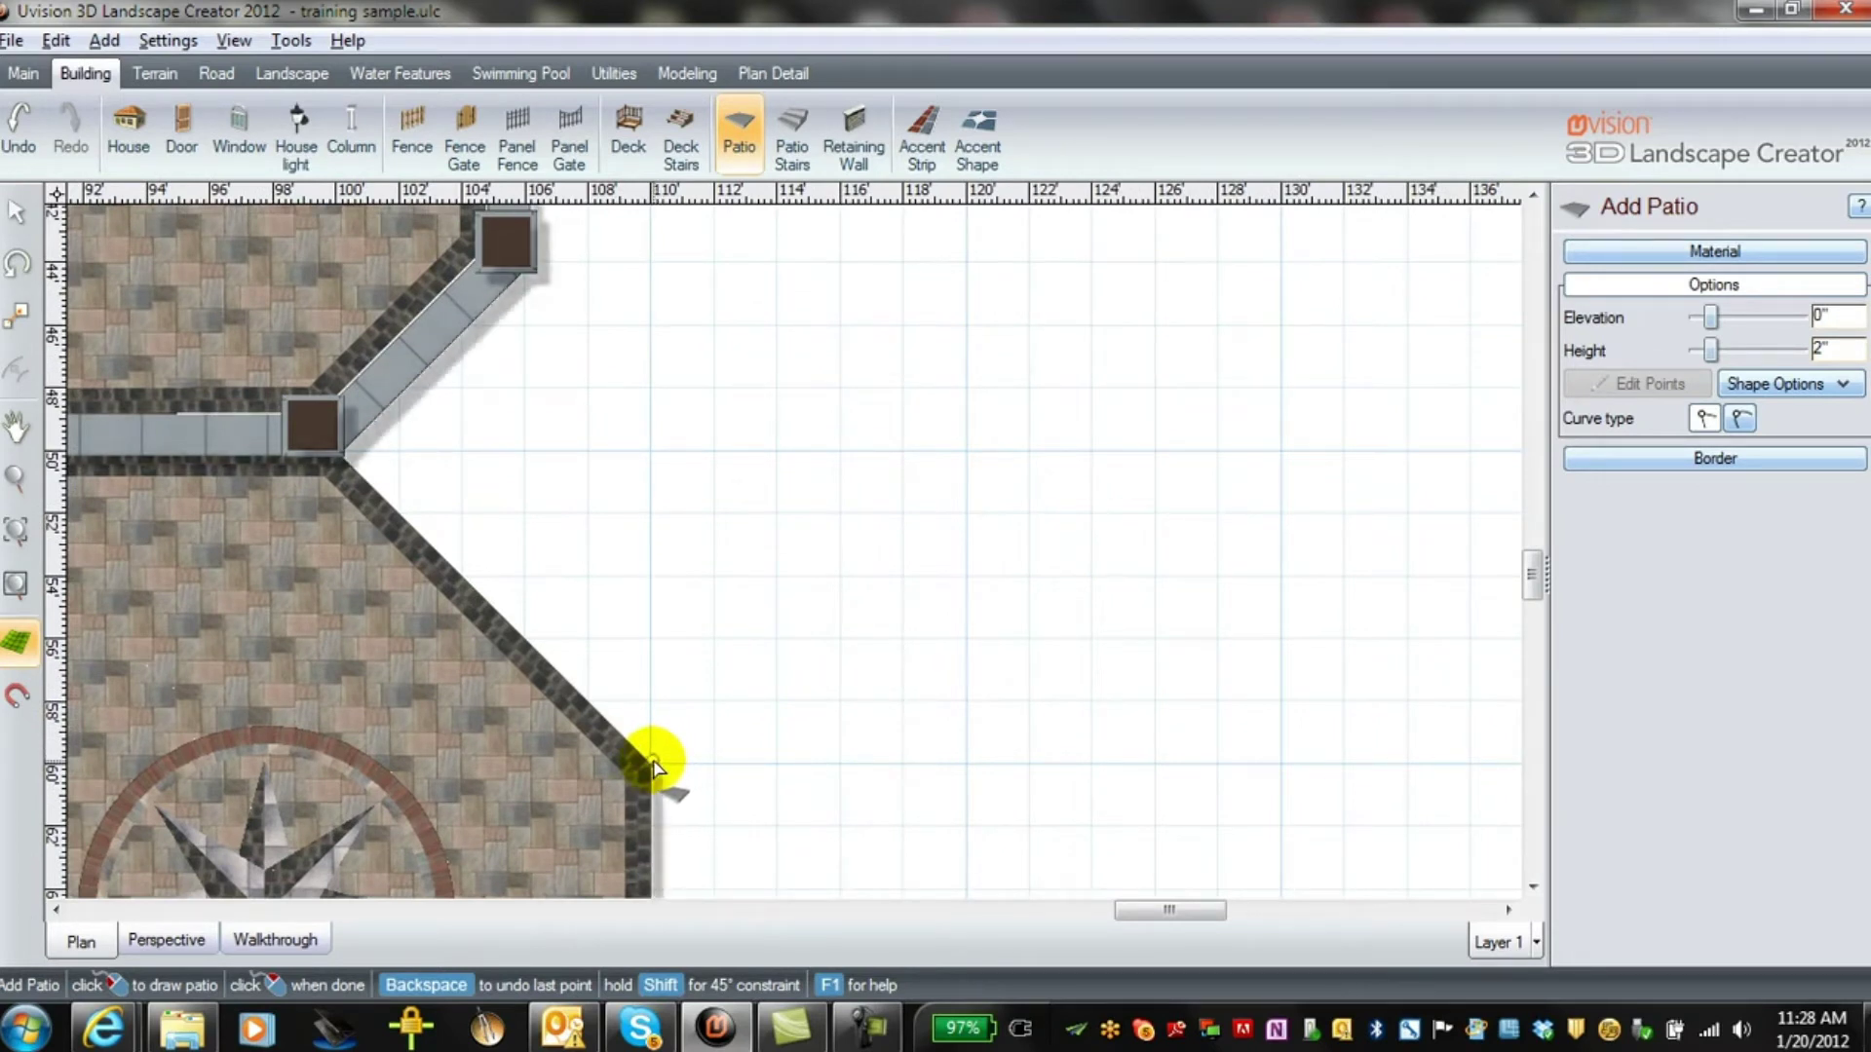
Start the patio outline at the hex patio corner and curve it out to the pool coping
click(669, 762)
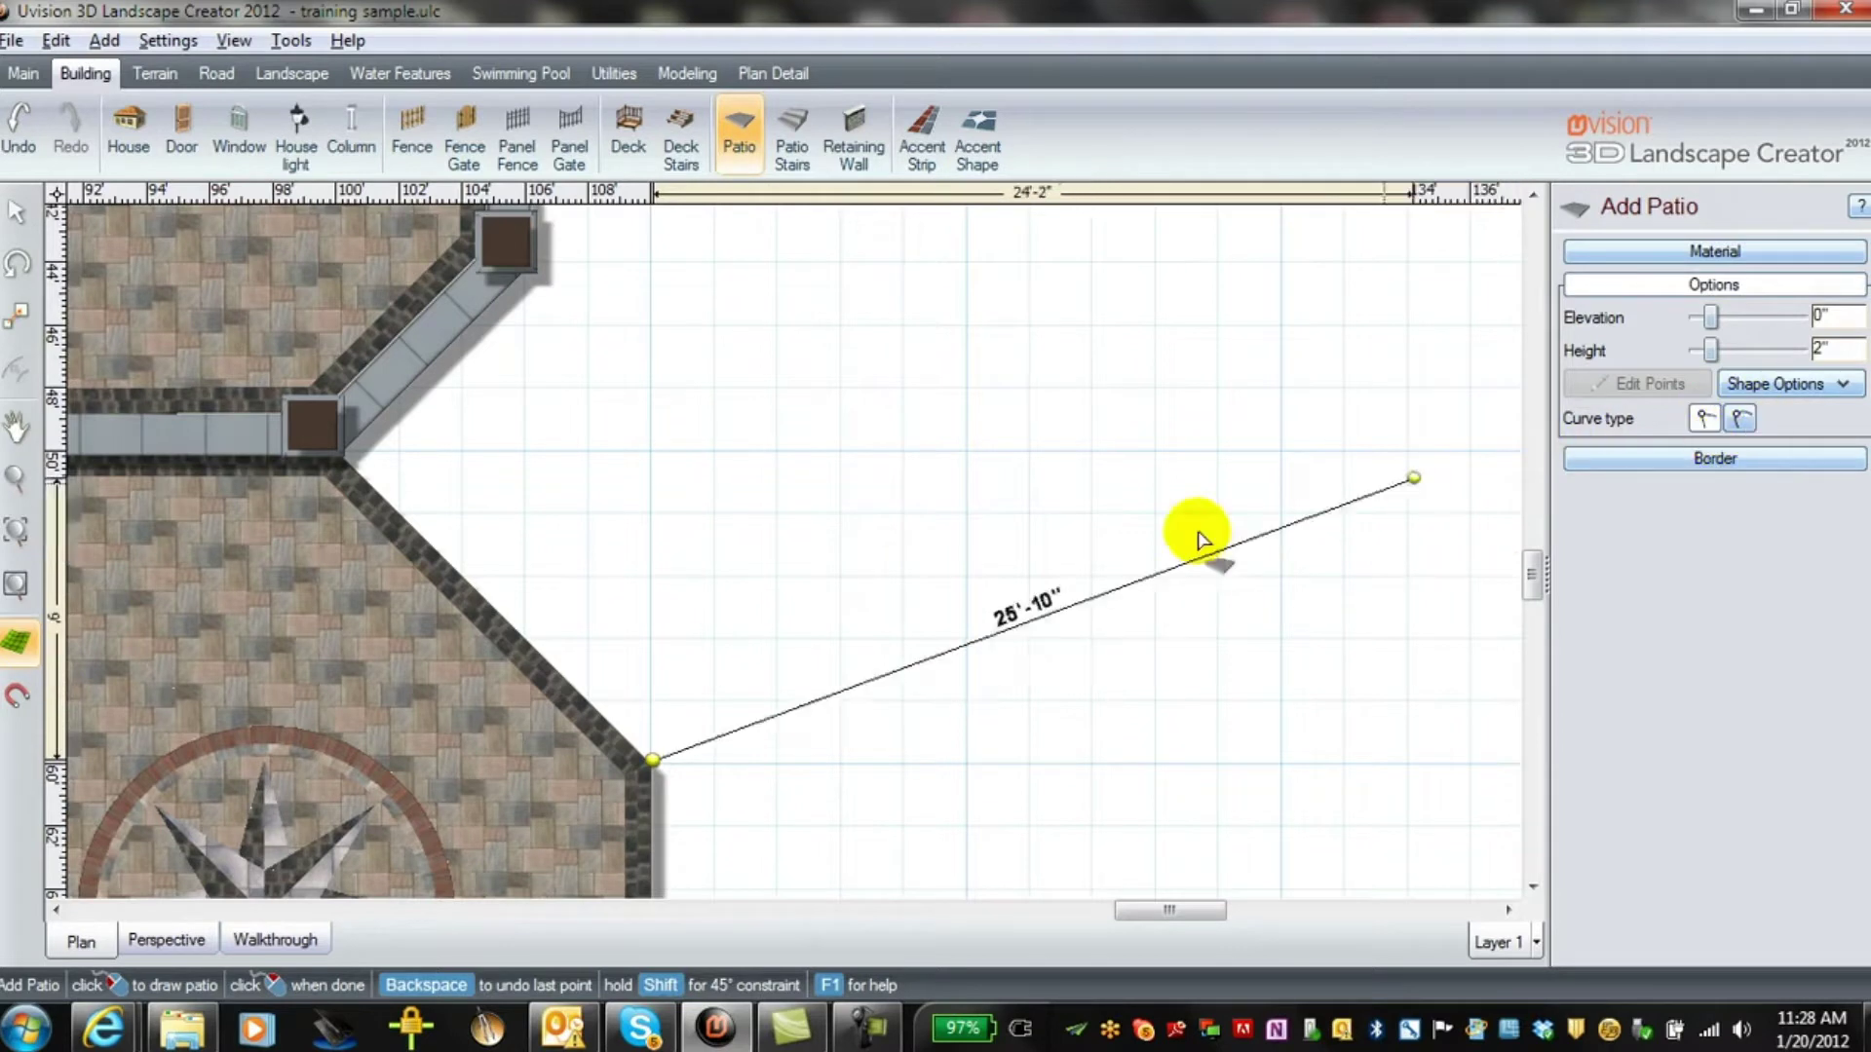
click(844, 665)
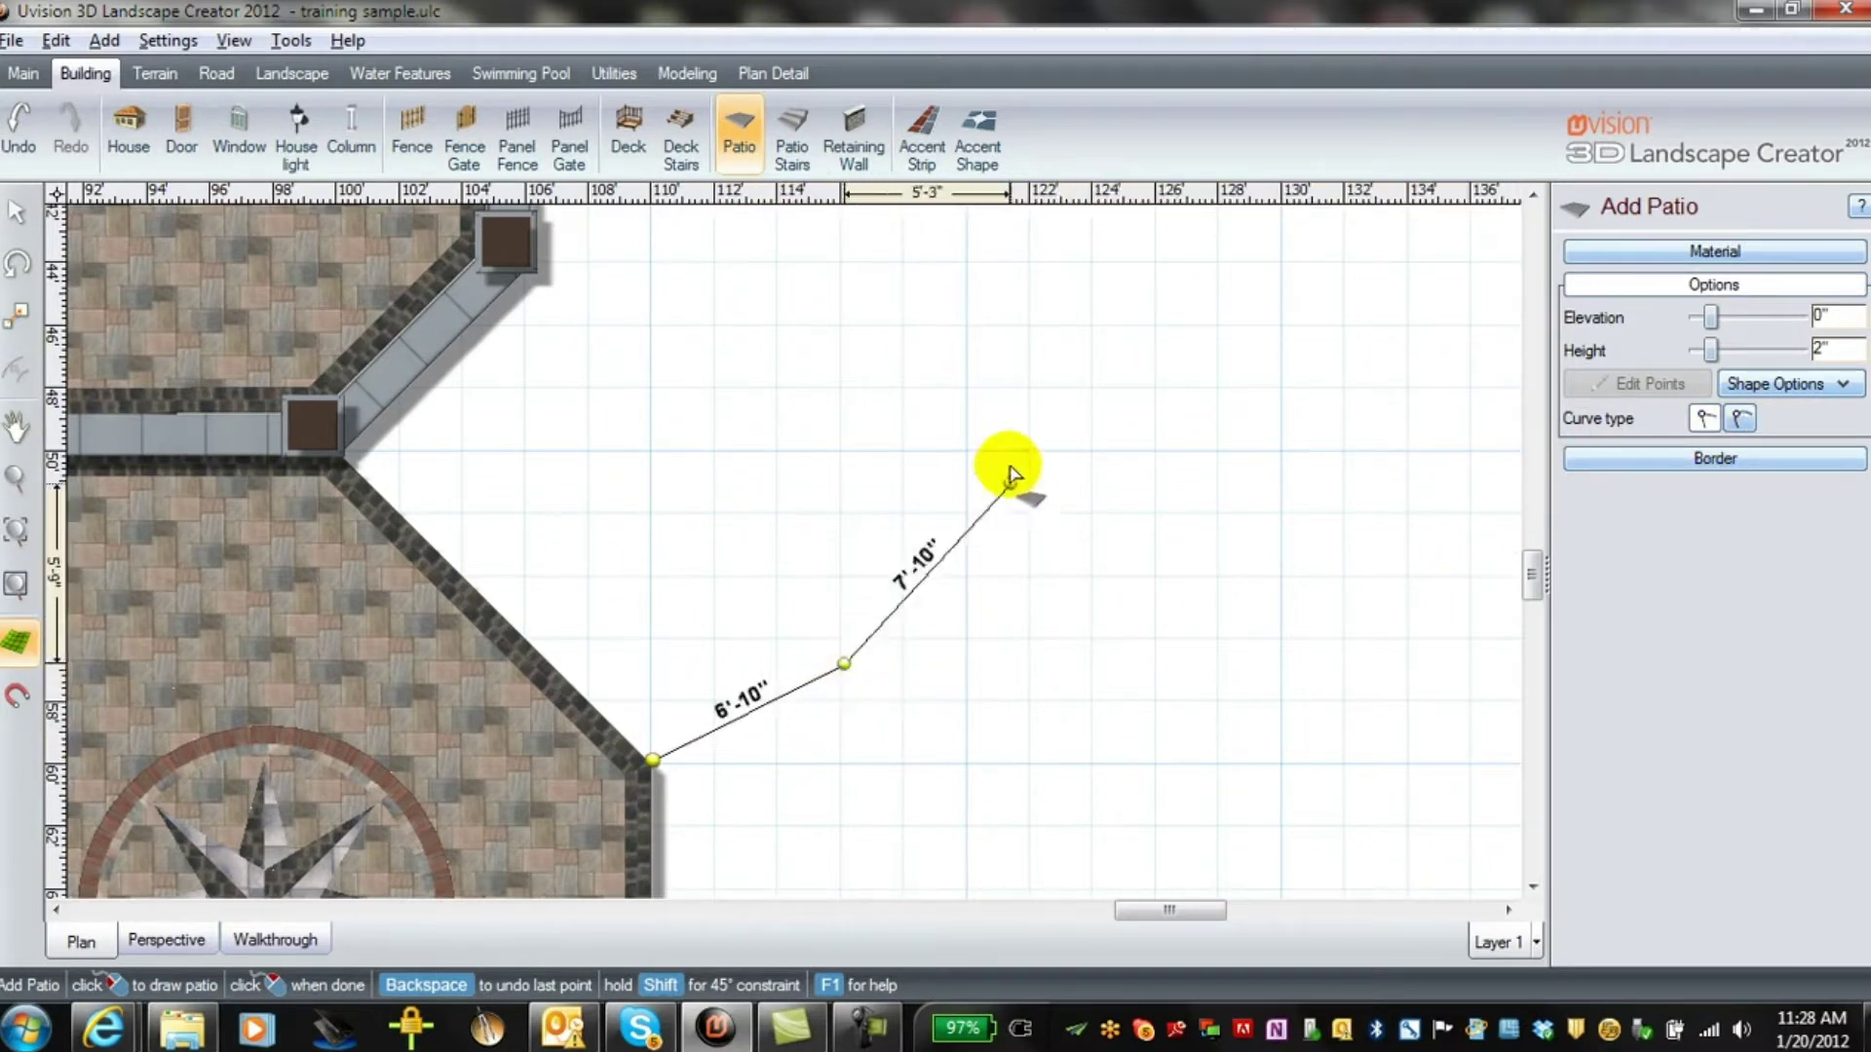
click(1743, 421)
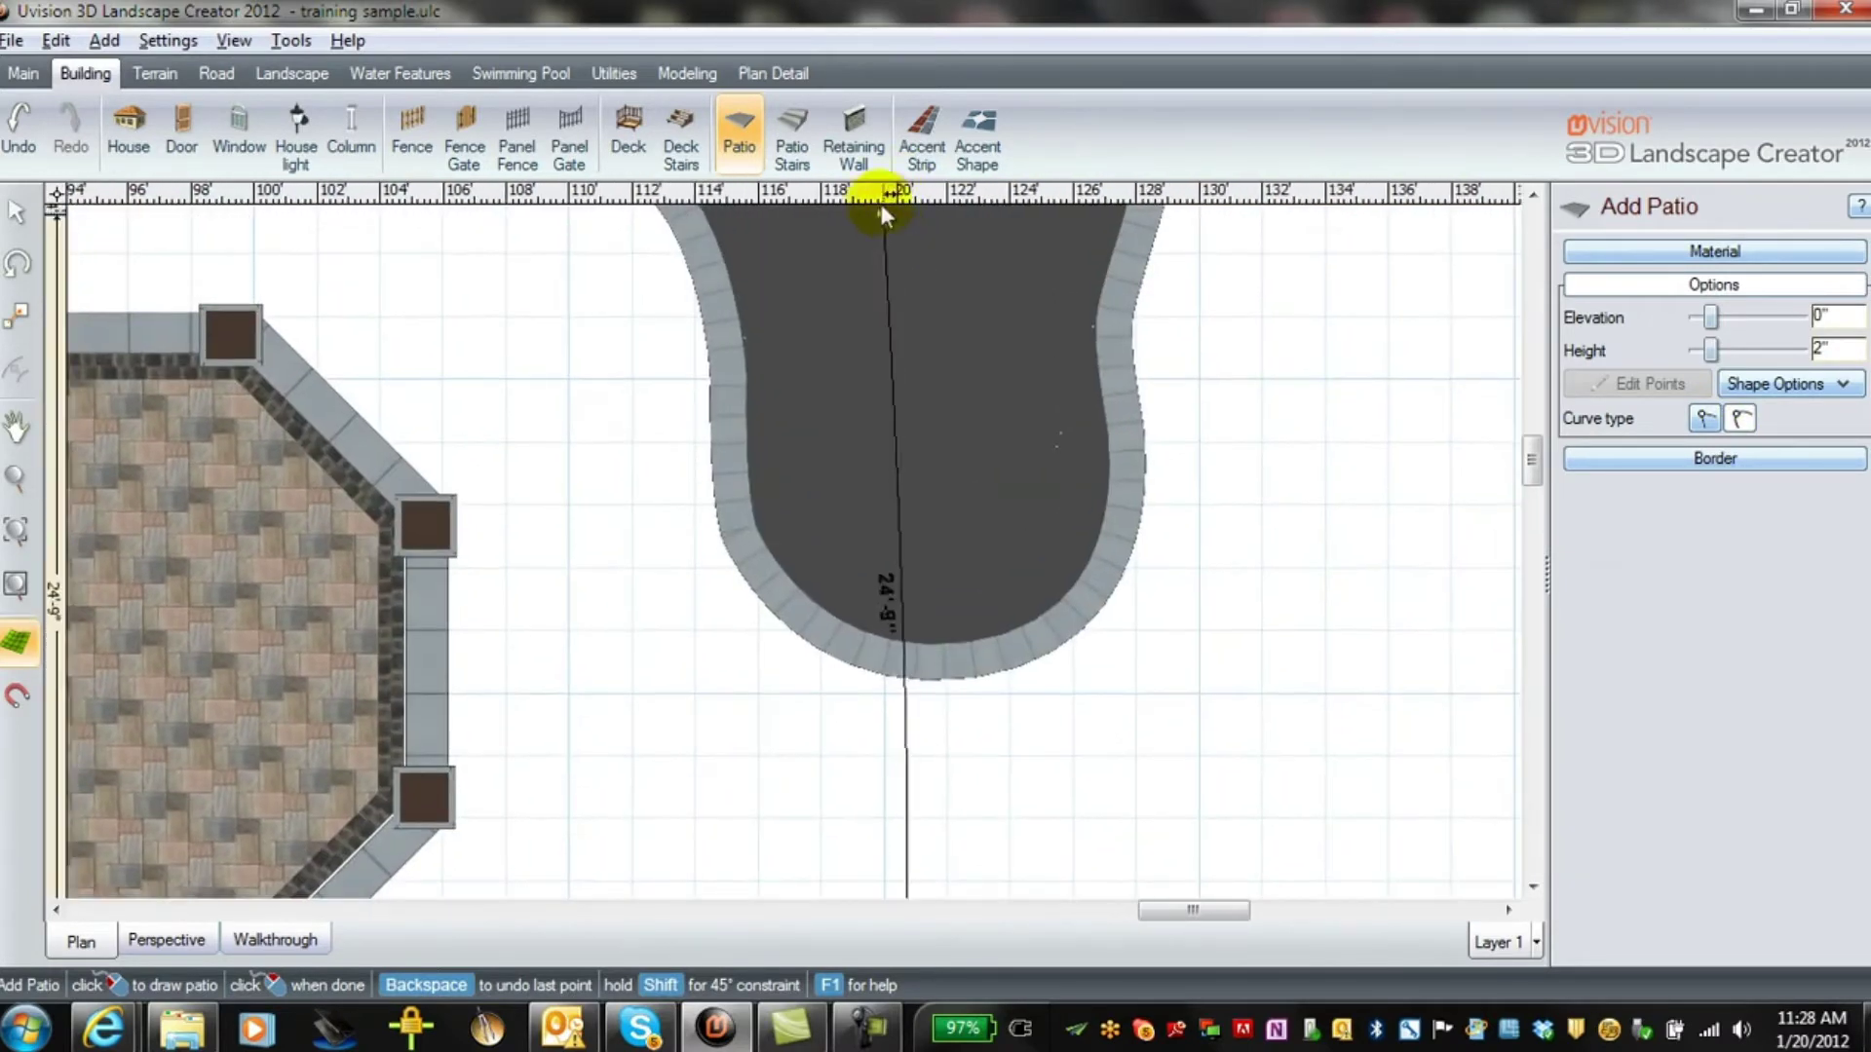
click(953, 839)
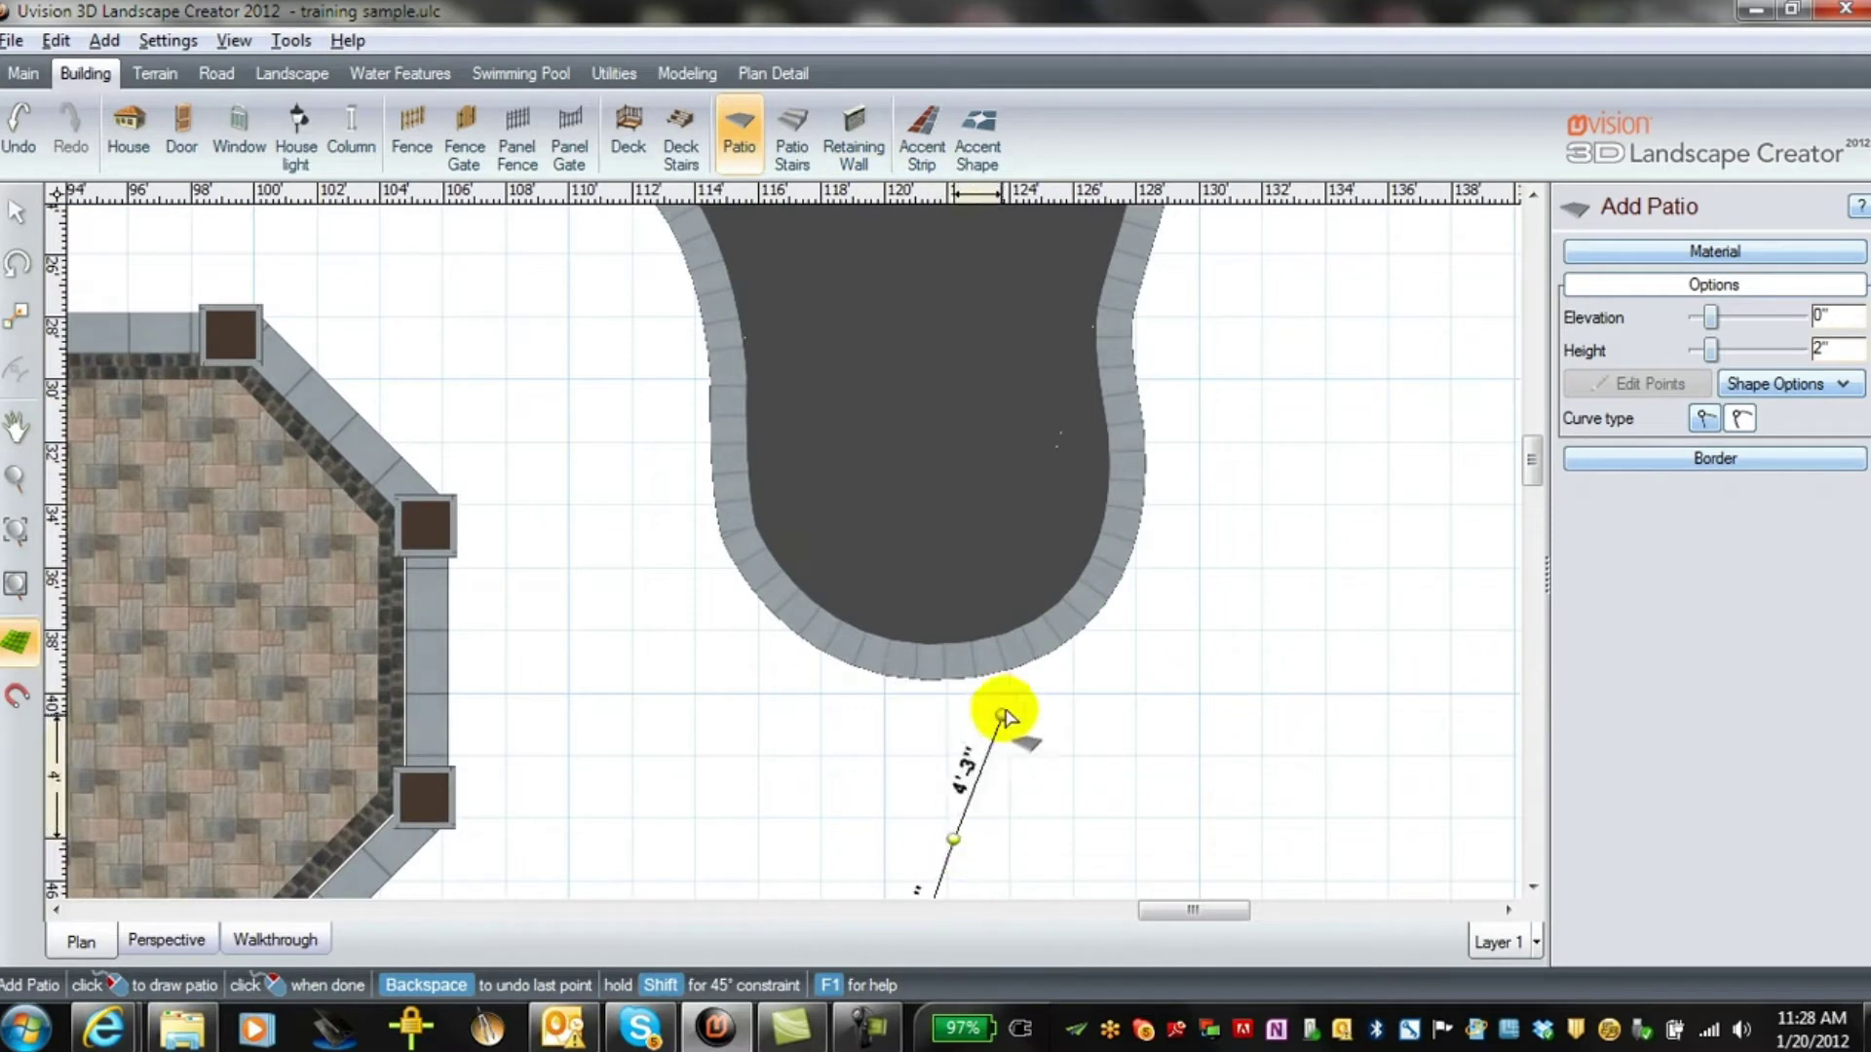
click(1034, 686)
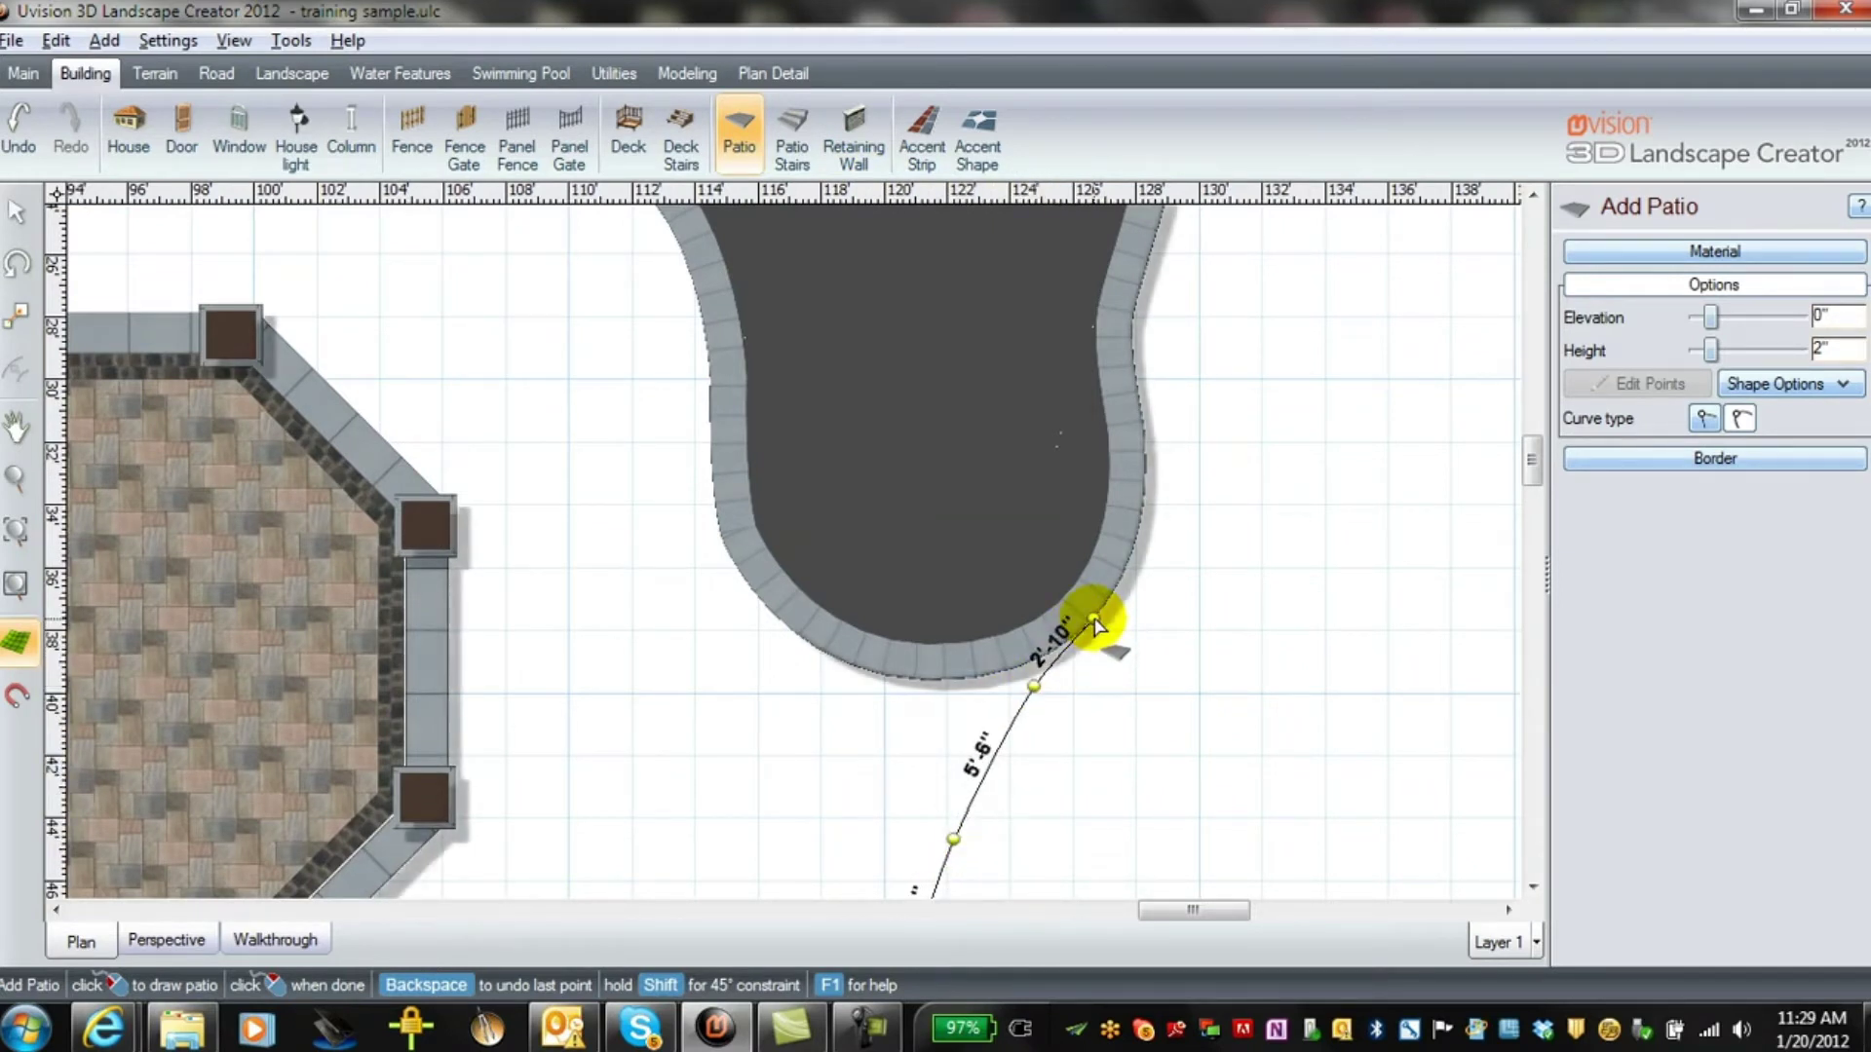
click(1093, 618)
click(1704, 418)
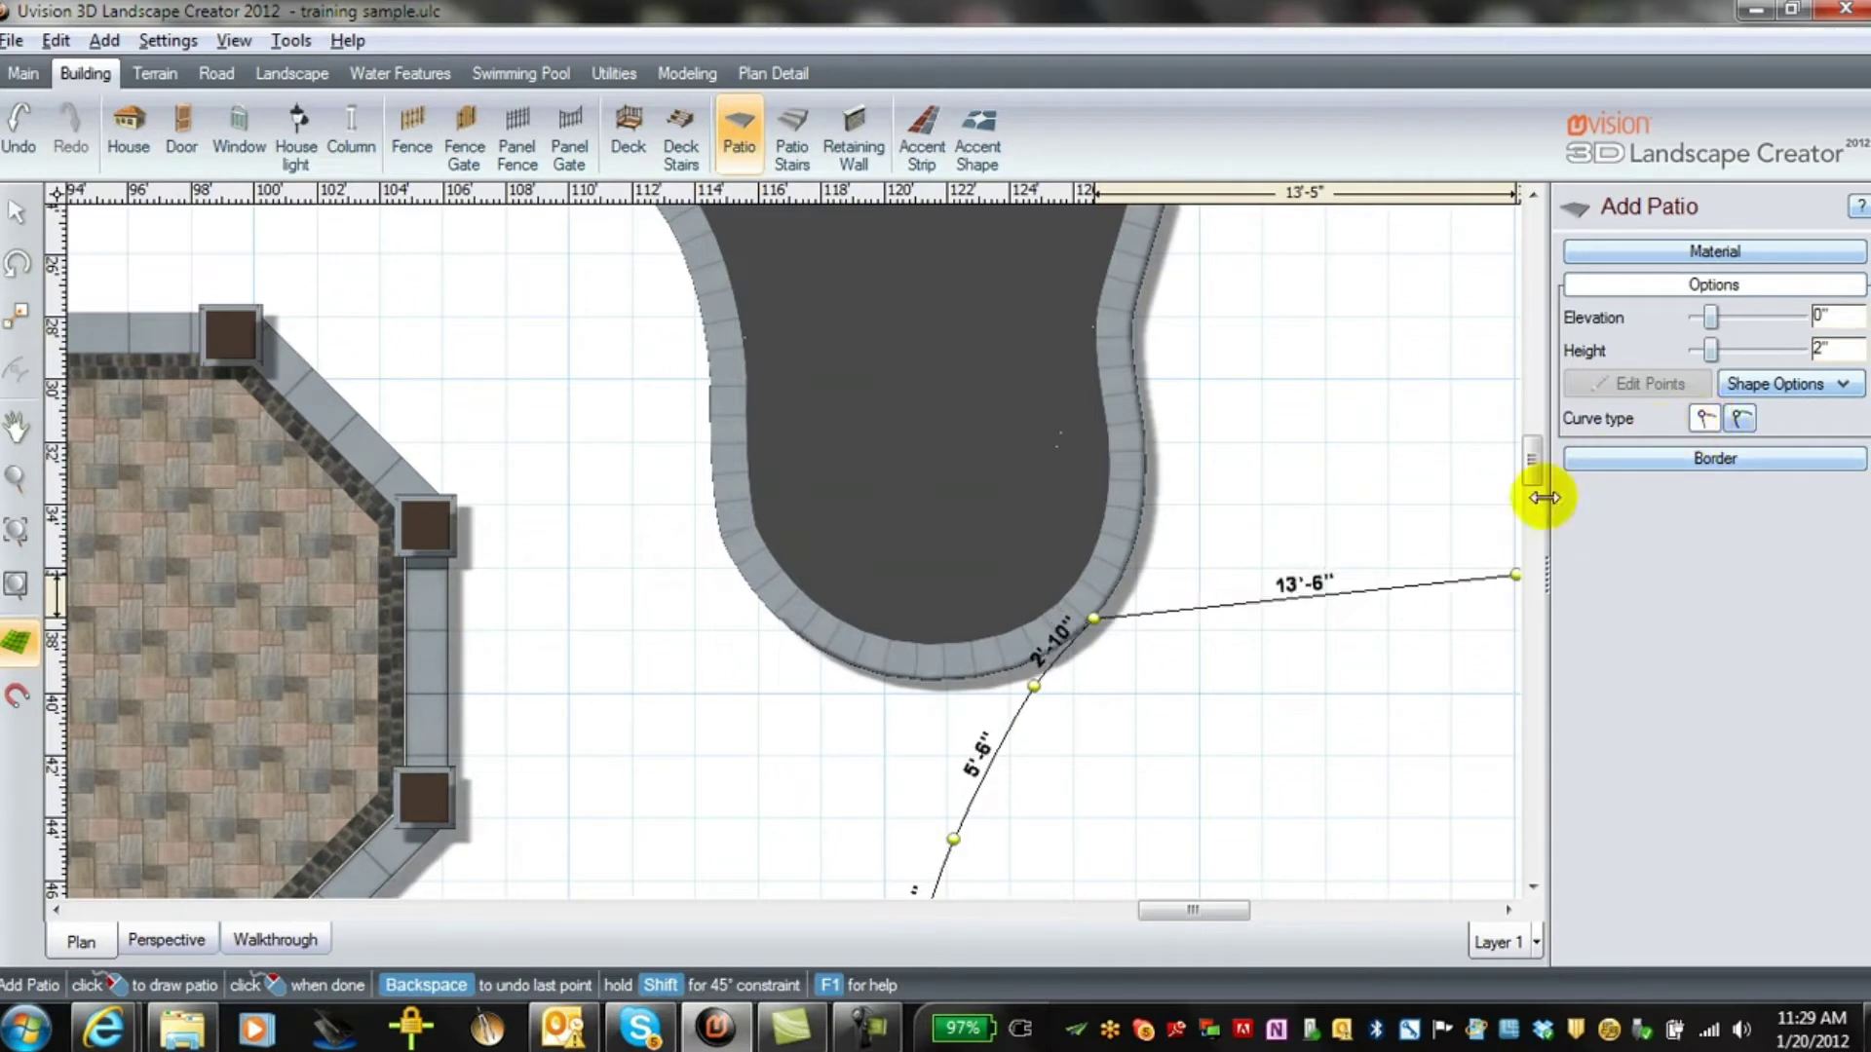
click(1031, 668)
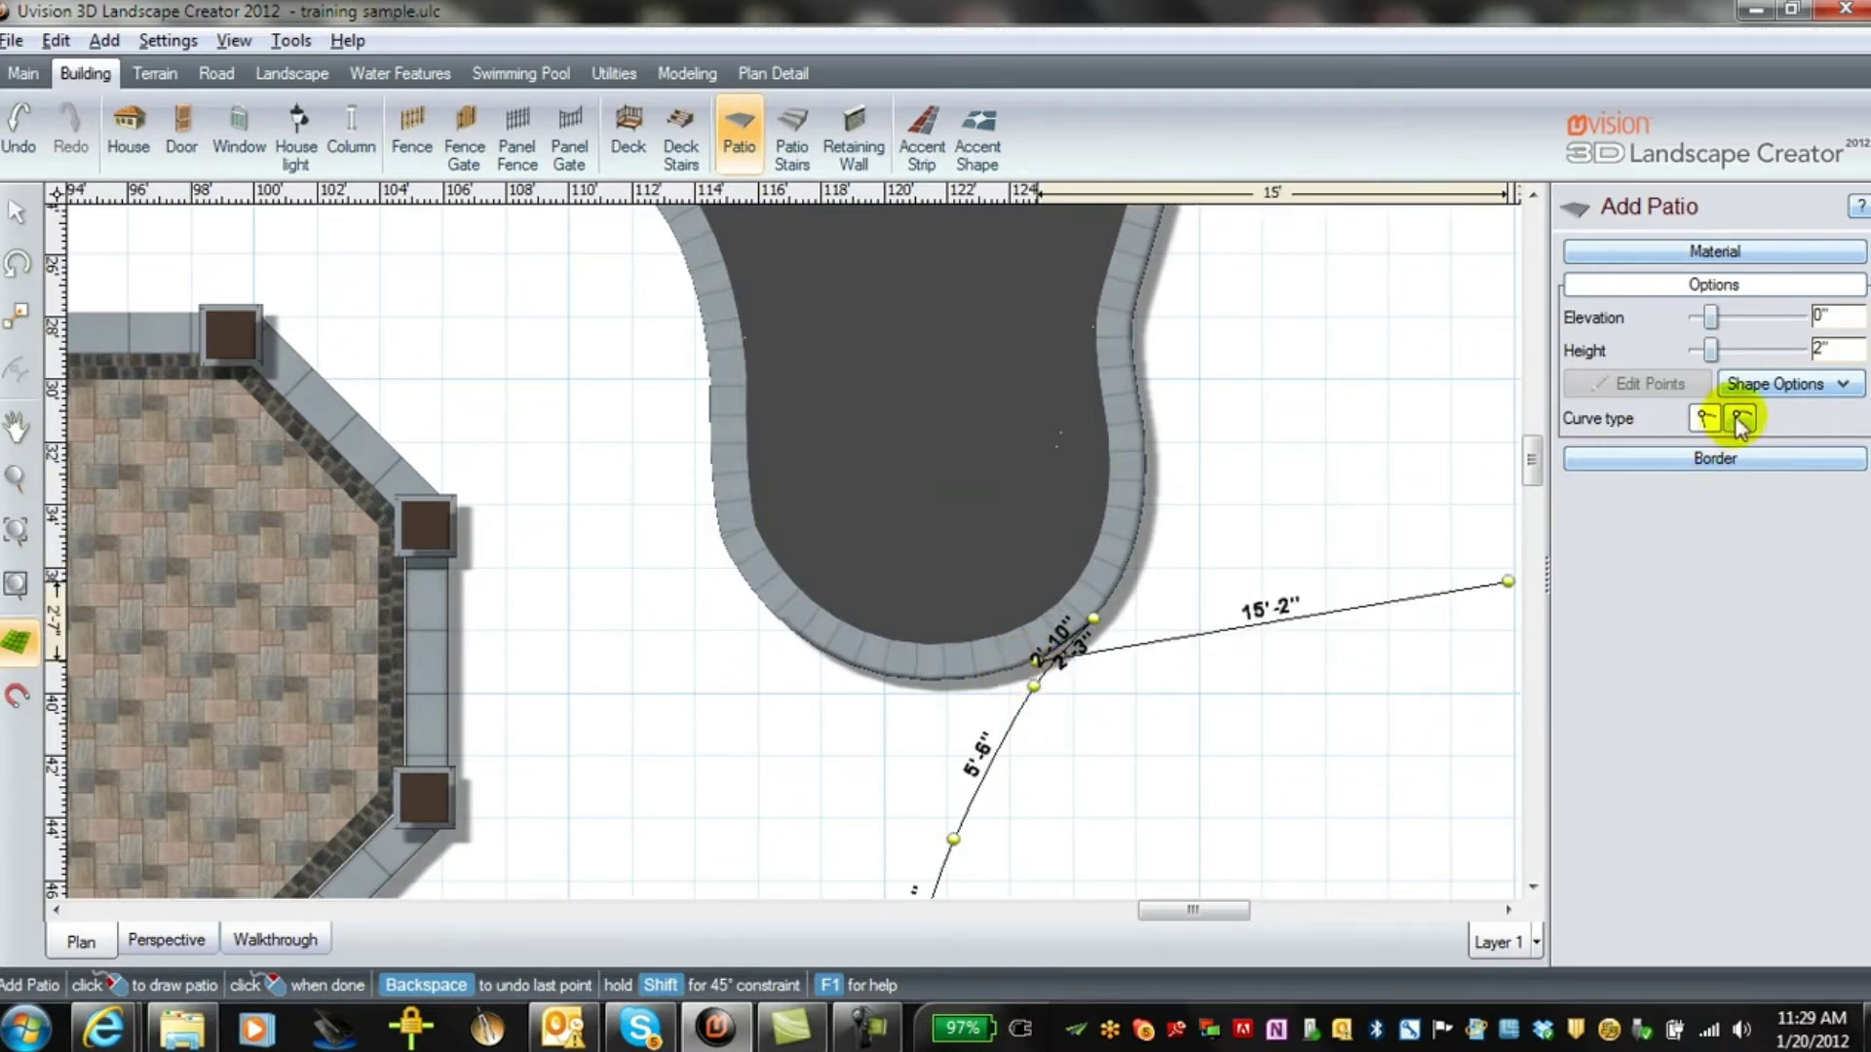
click(1704, 418)
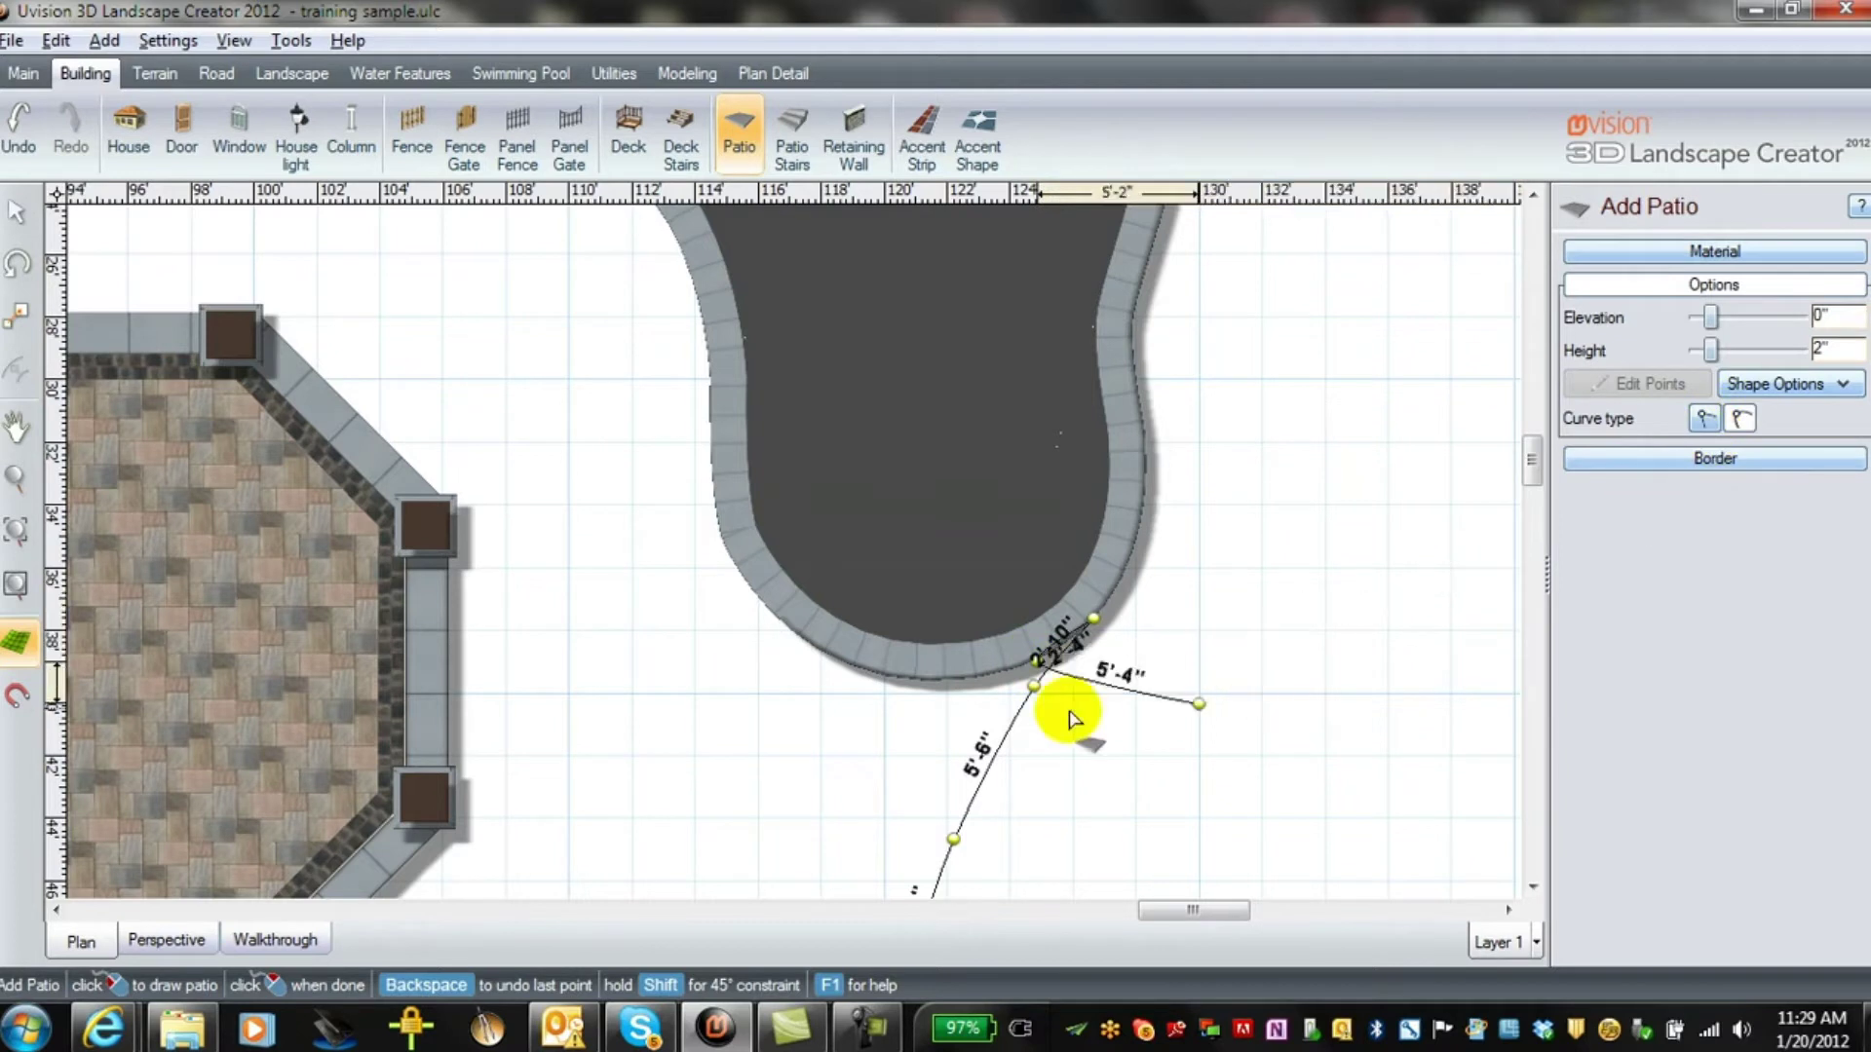
Trace the patio outline along the pool's bottom and left edges, then across toward the existing patio
click(943, 679)
click(853, 666)
click(751, 588)
click(709, 493)
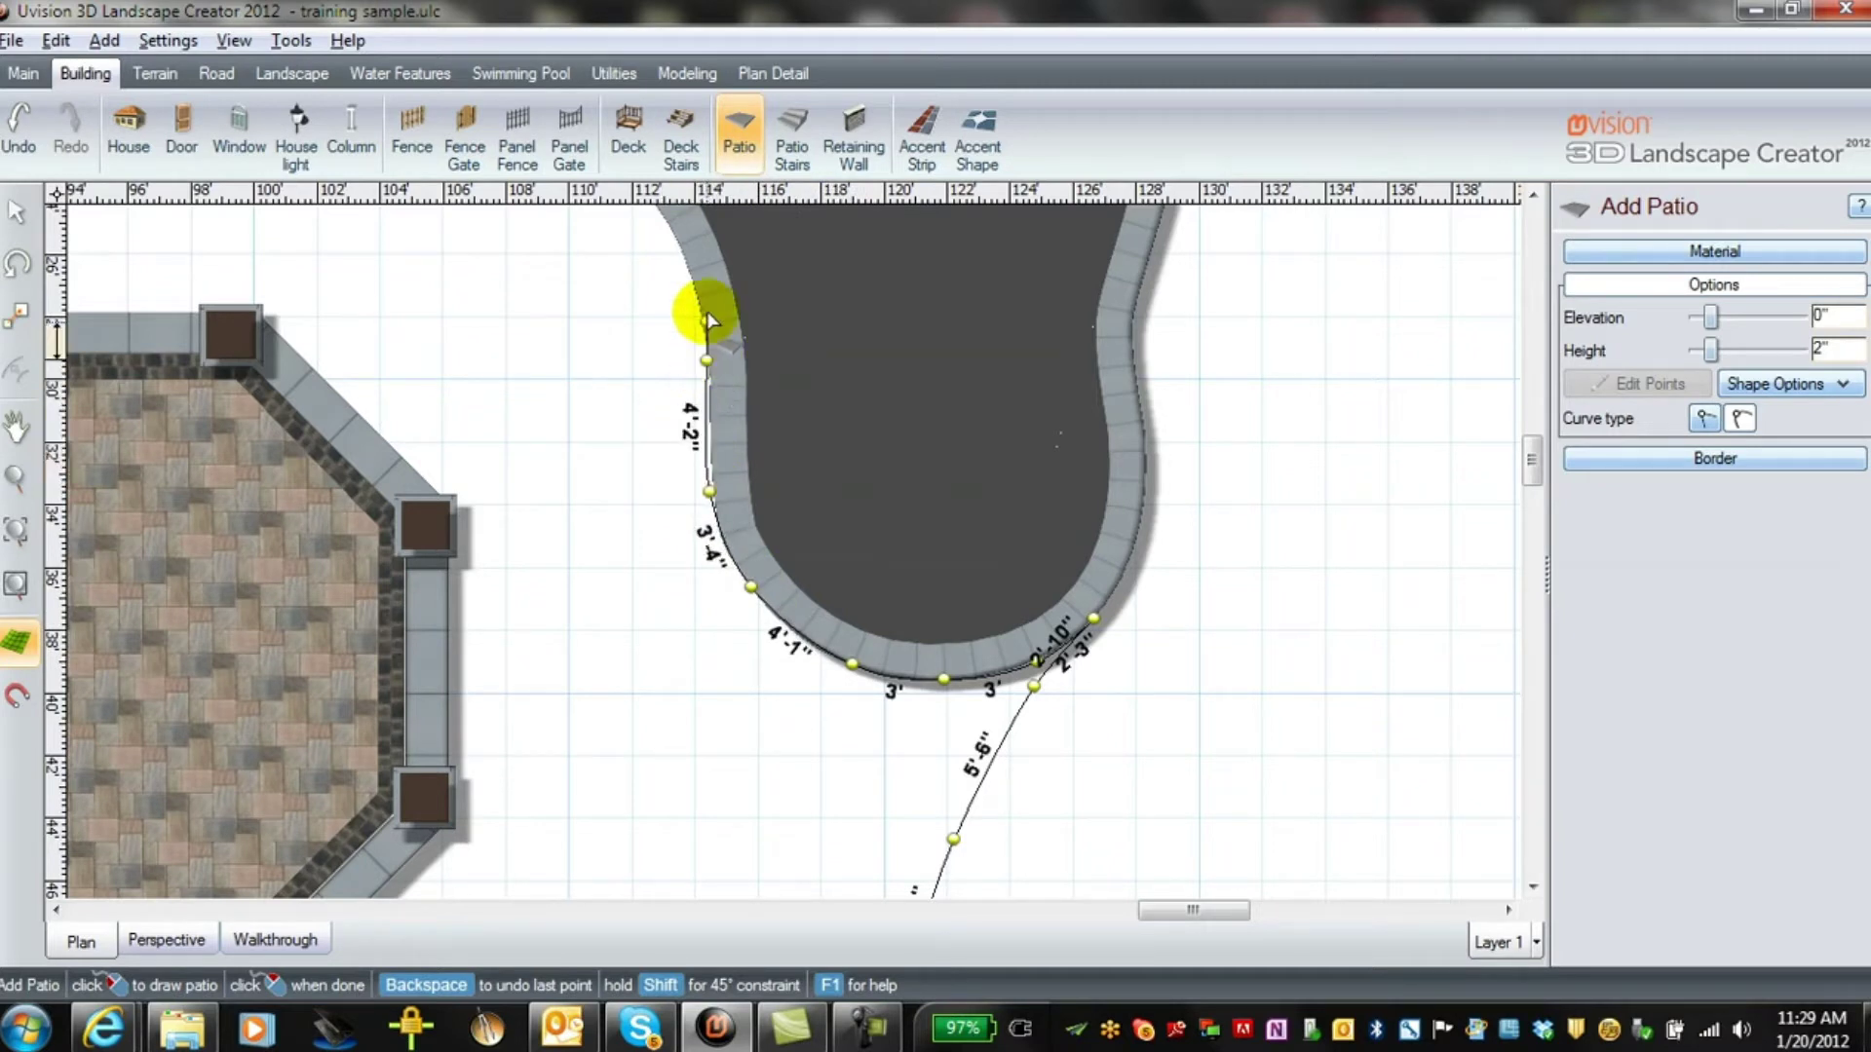
click(693, 284)
click(664, 217)
click(539, 206)
click(416, 215)
Run the outline along the existing patio's posts and angled side, then close the shape
click(360, 237)
click(294, 275)
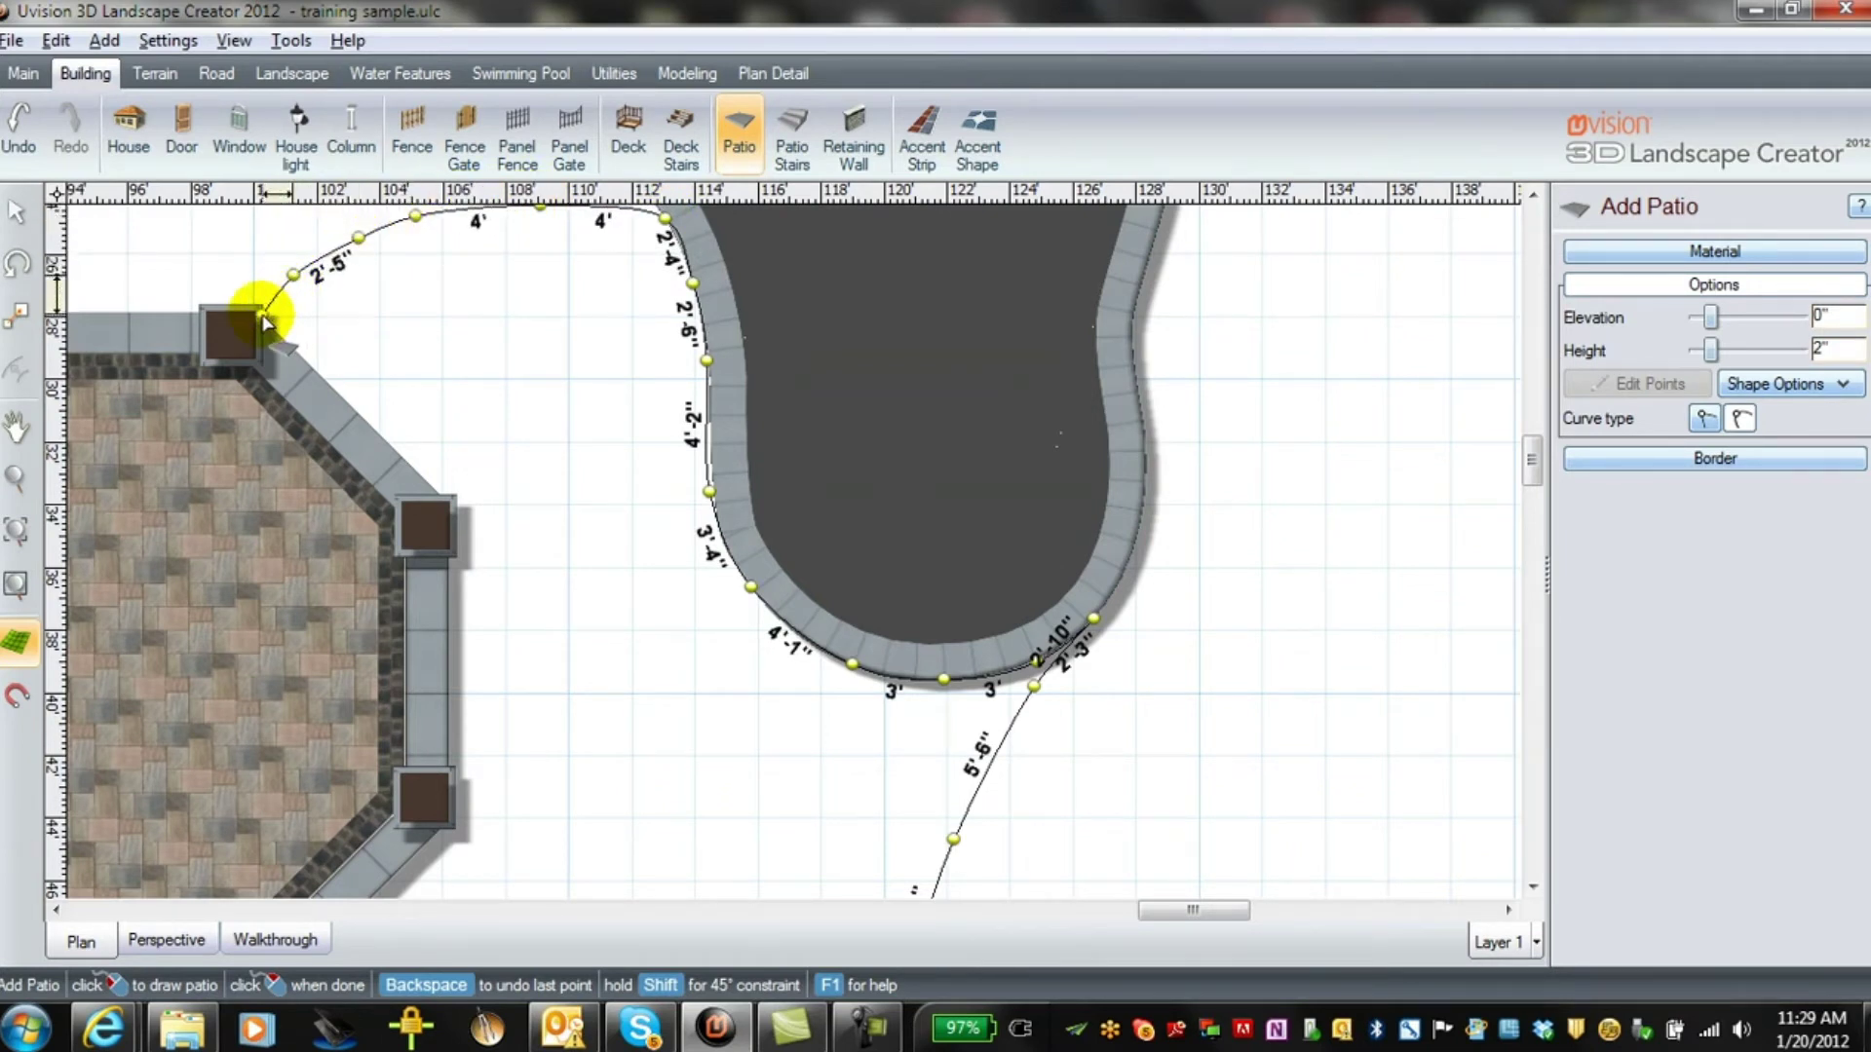
click(262, 315)
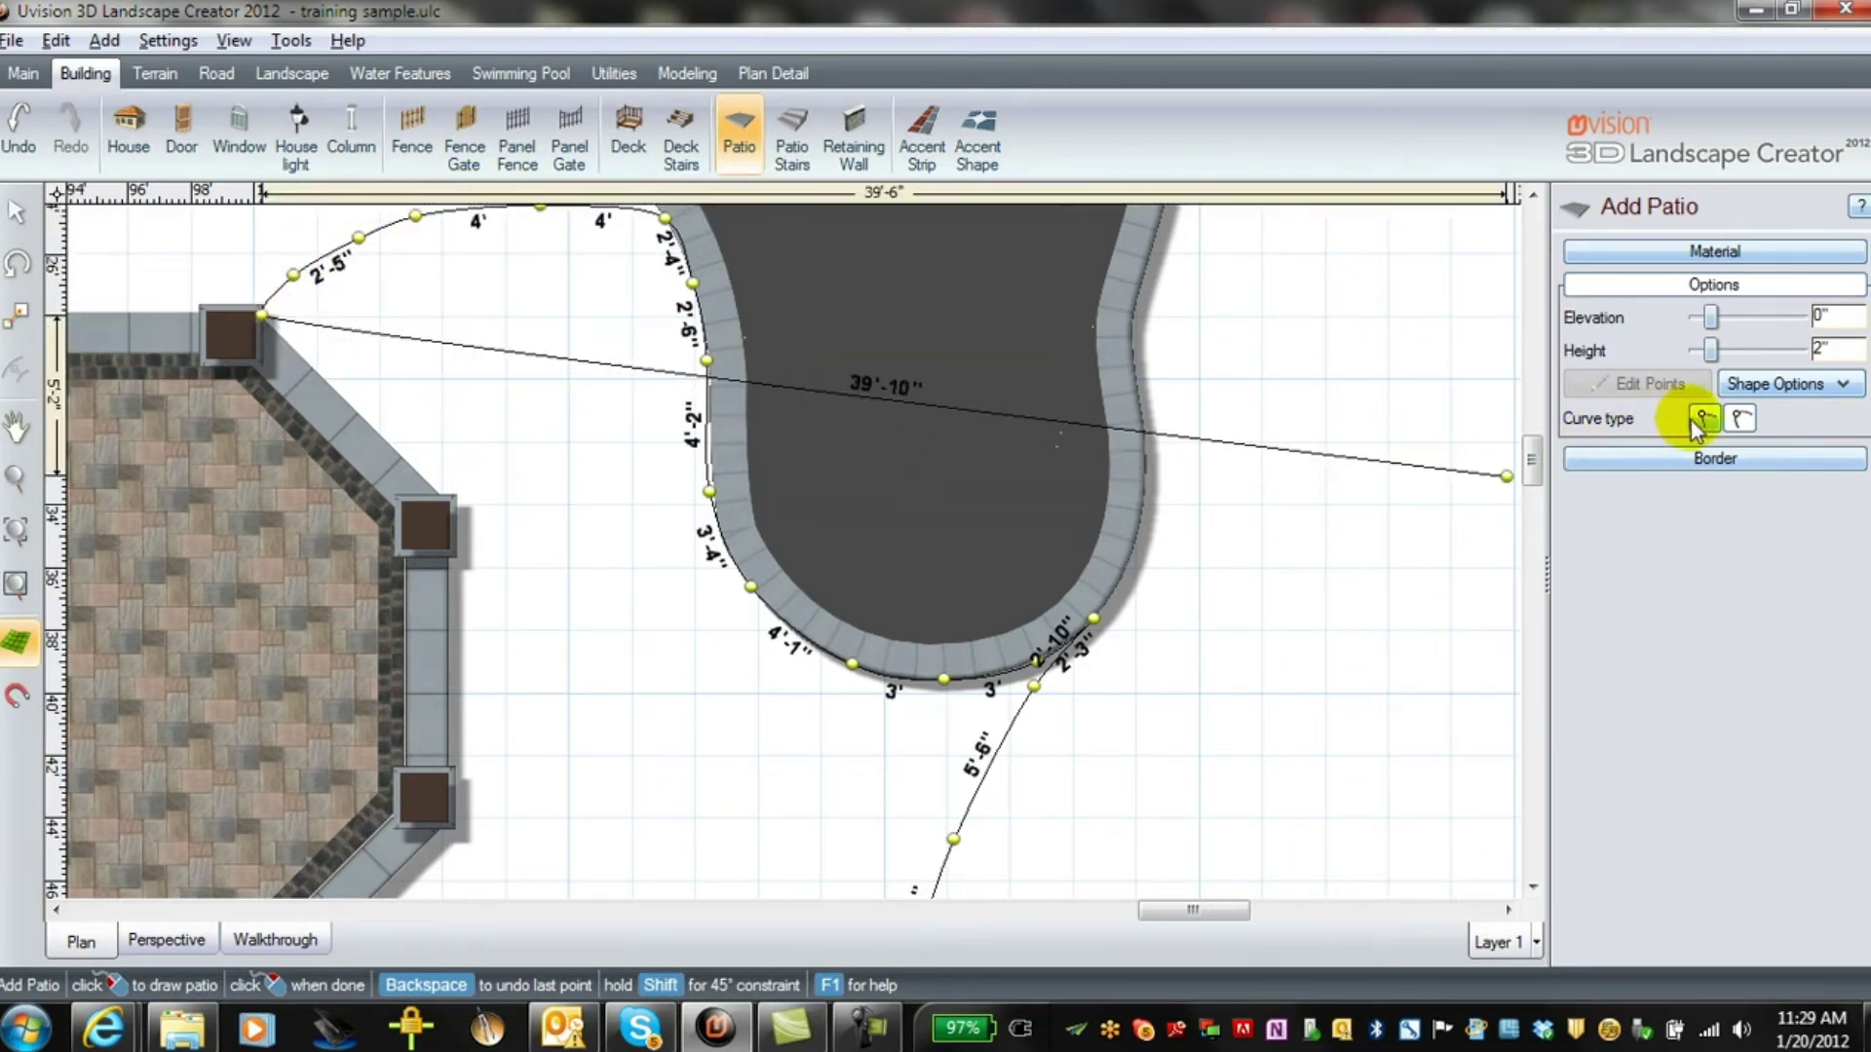
click(447, 503)
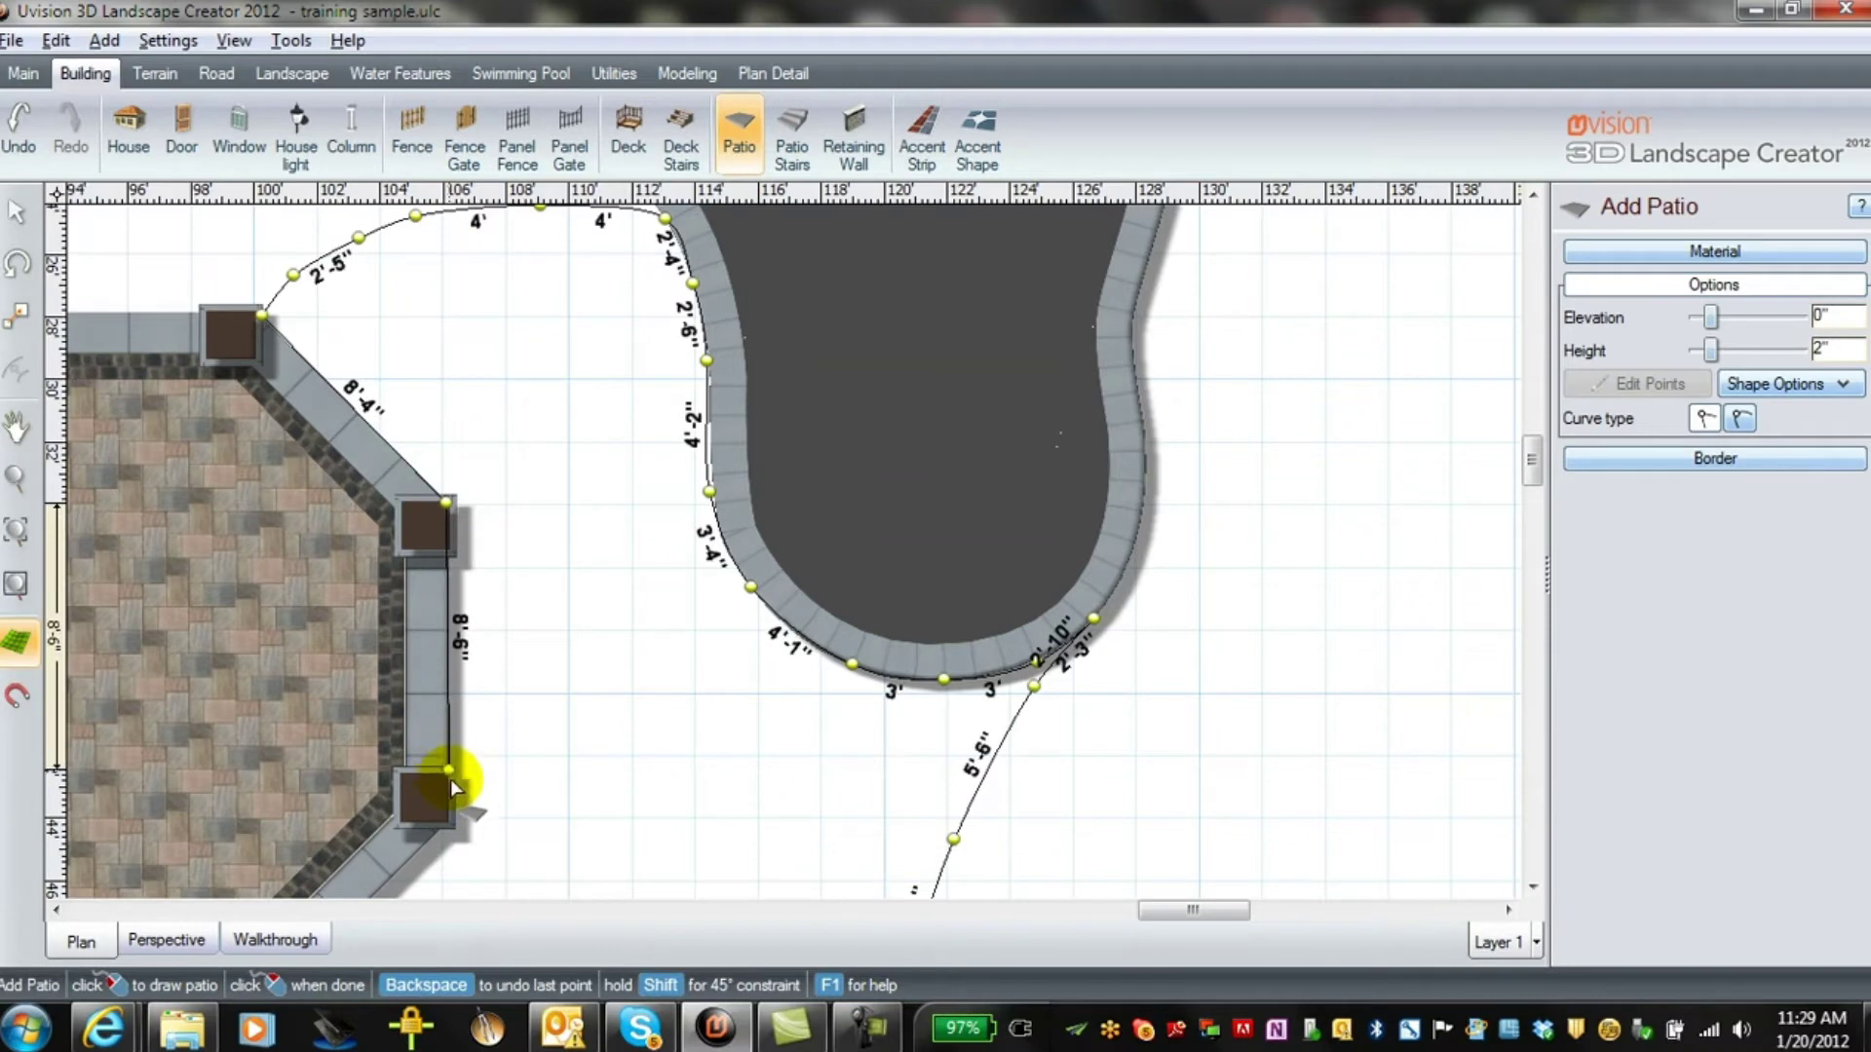
click(444, 827)
middle_drag(444, 827, 806, 376)
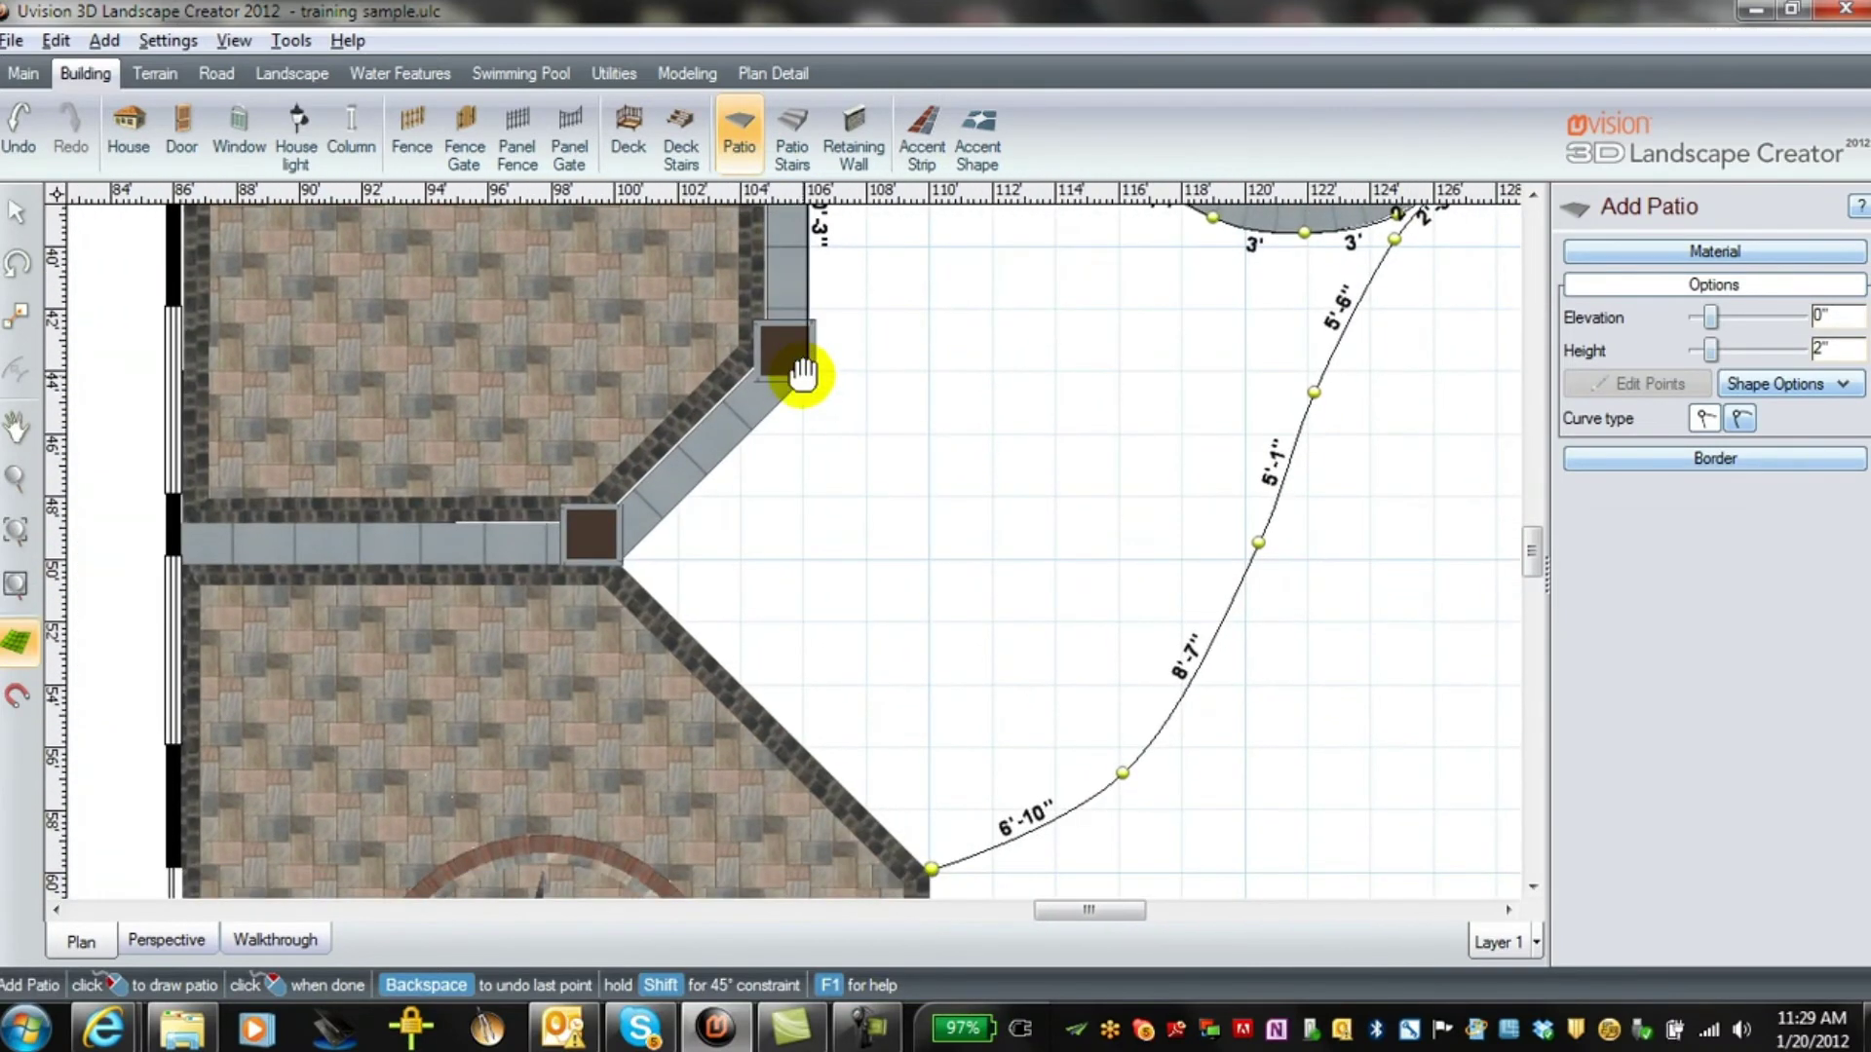
click(620, 564)
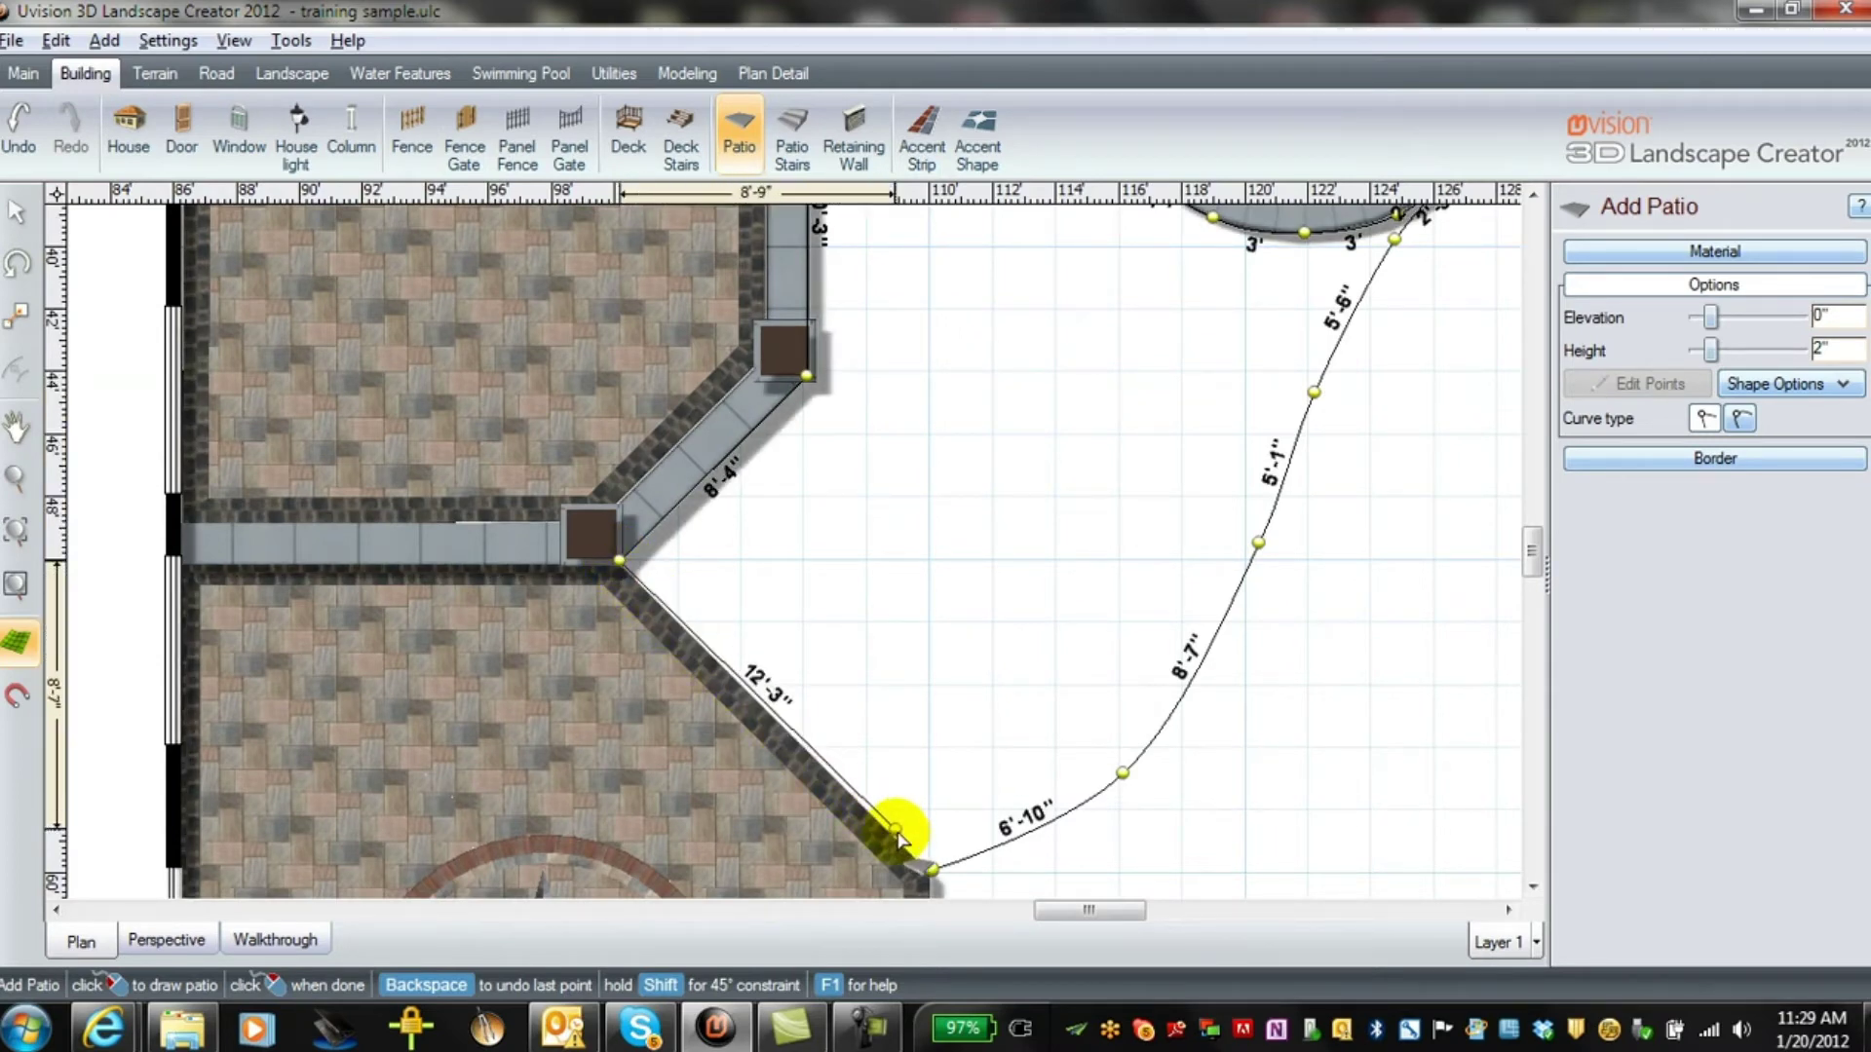
click(931, 869)
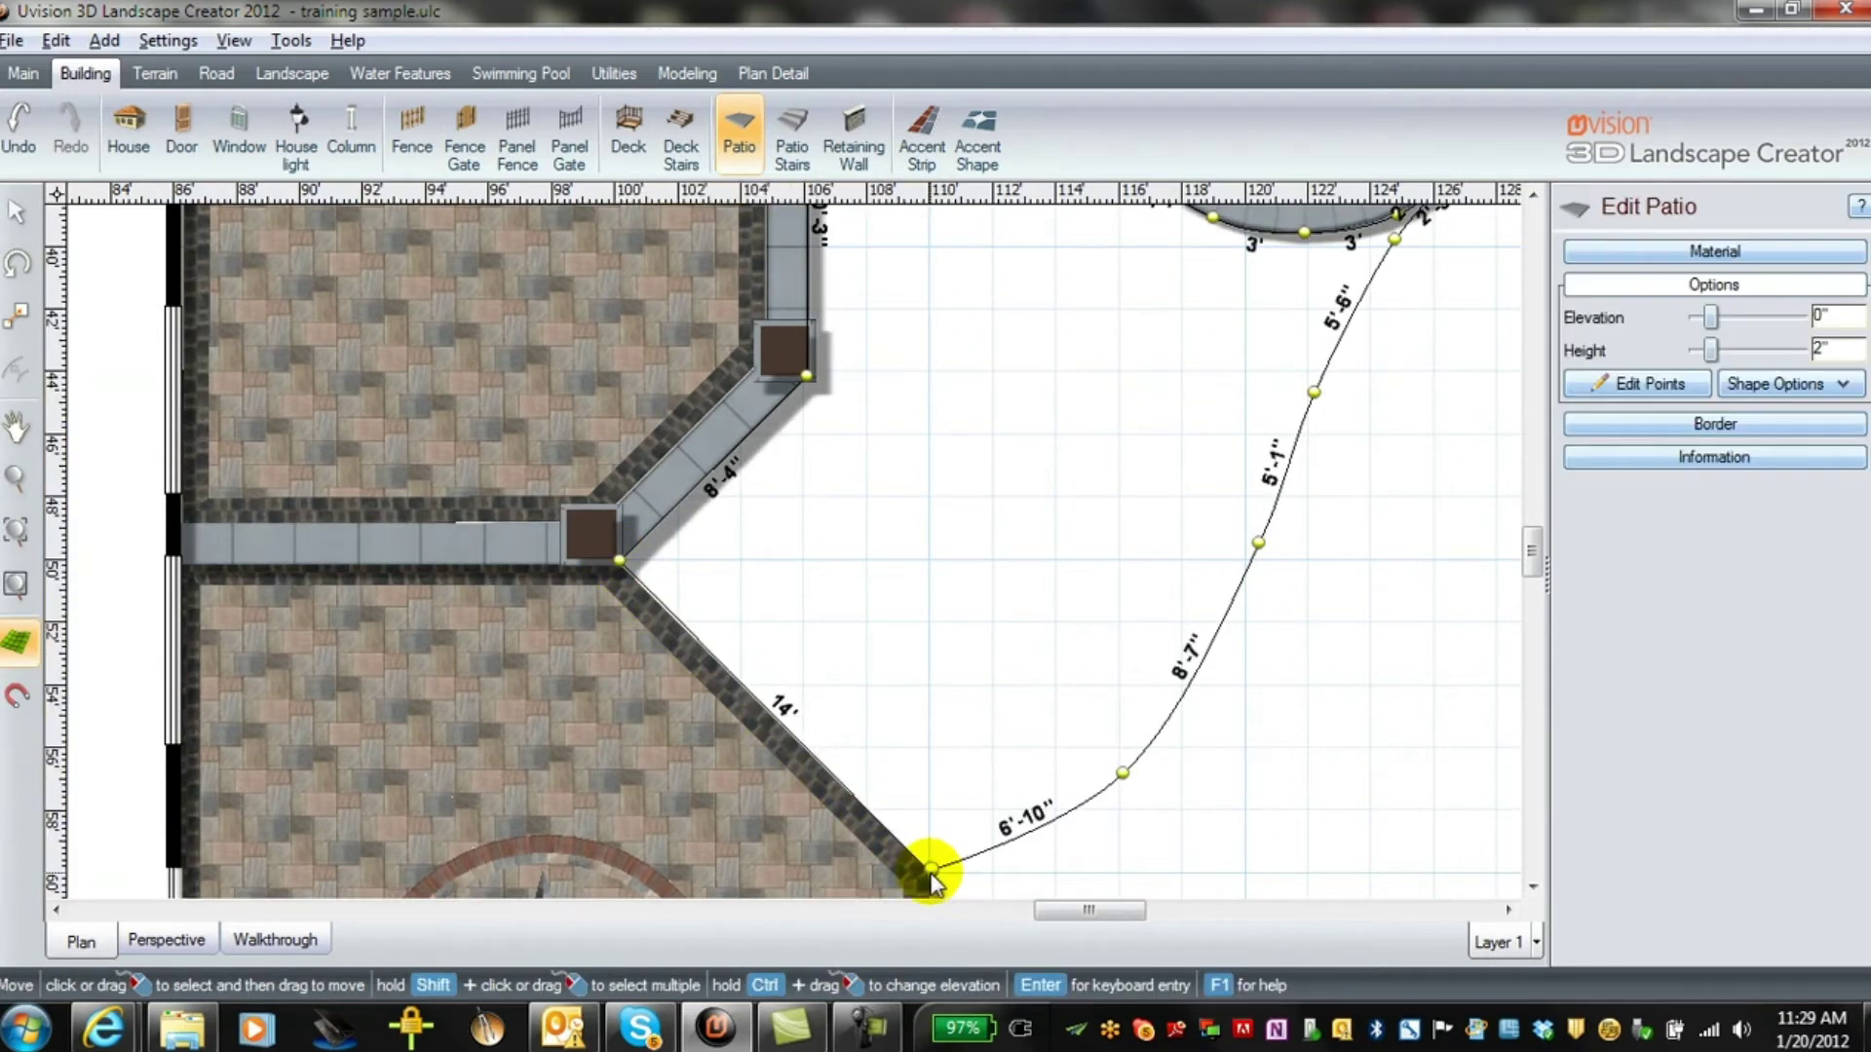
Orbit the new patio and pool in perspective view and turn on Edit Points for the patio
scroll(1011, 643, up, 1)
scroll(1010, 643, down, 4)
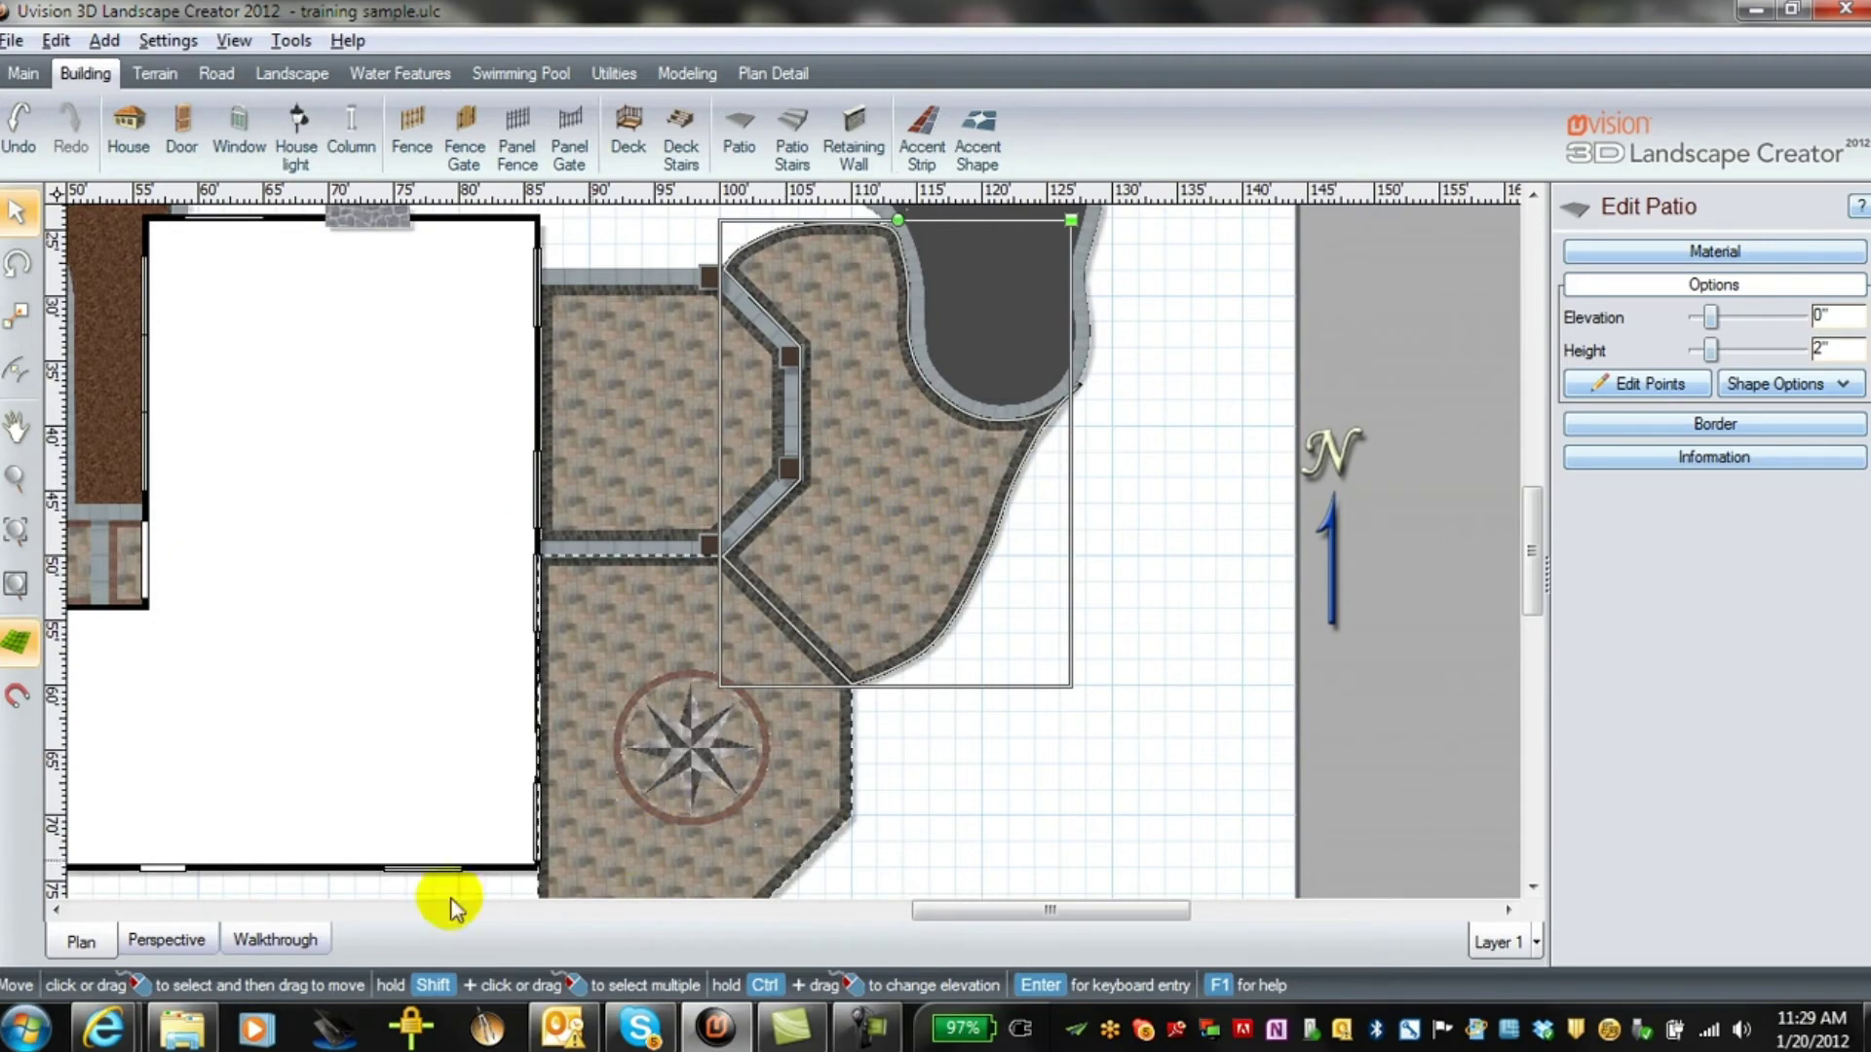
click(166, 941)
middle_drag(852, 861, 955, 302)
click(1666, 386)
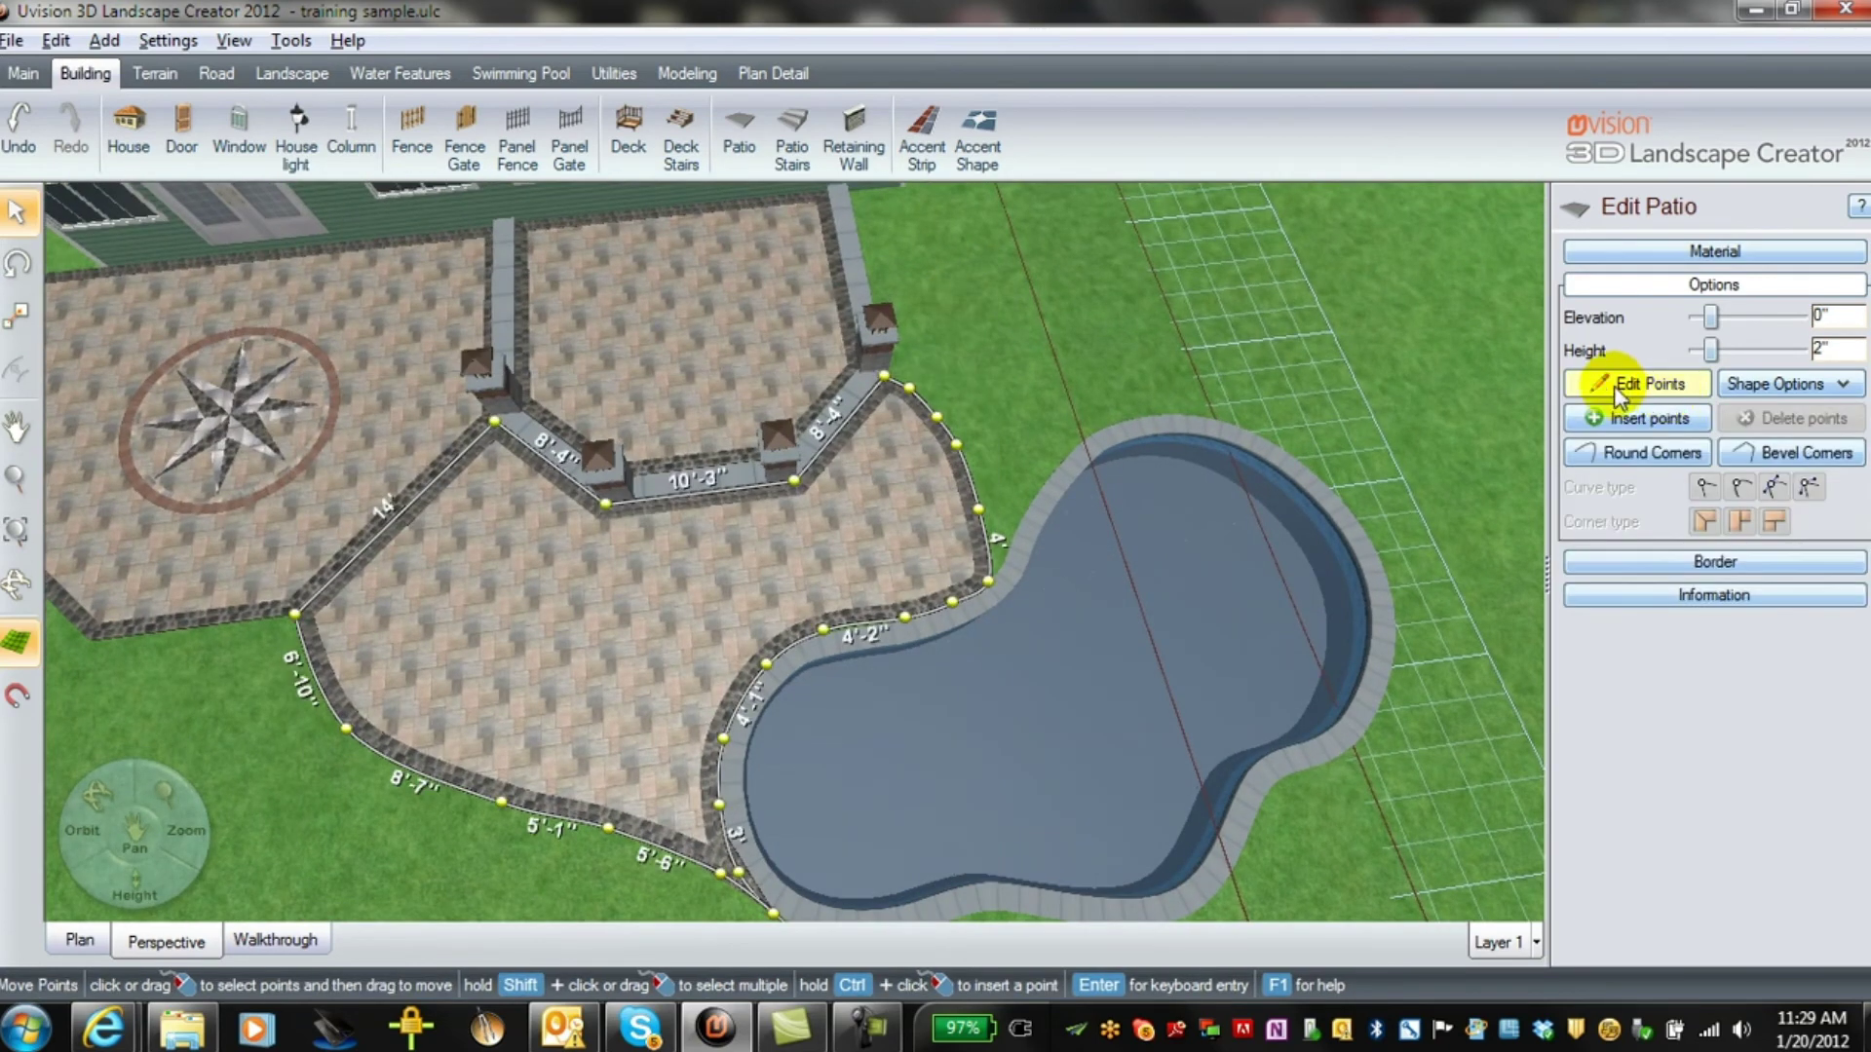
Drag the patio's pool-side and lower-edge vertices outward, reshaping the lower edge into 6' and 7'-10" segments
click(951, 429)
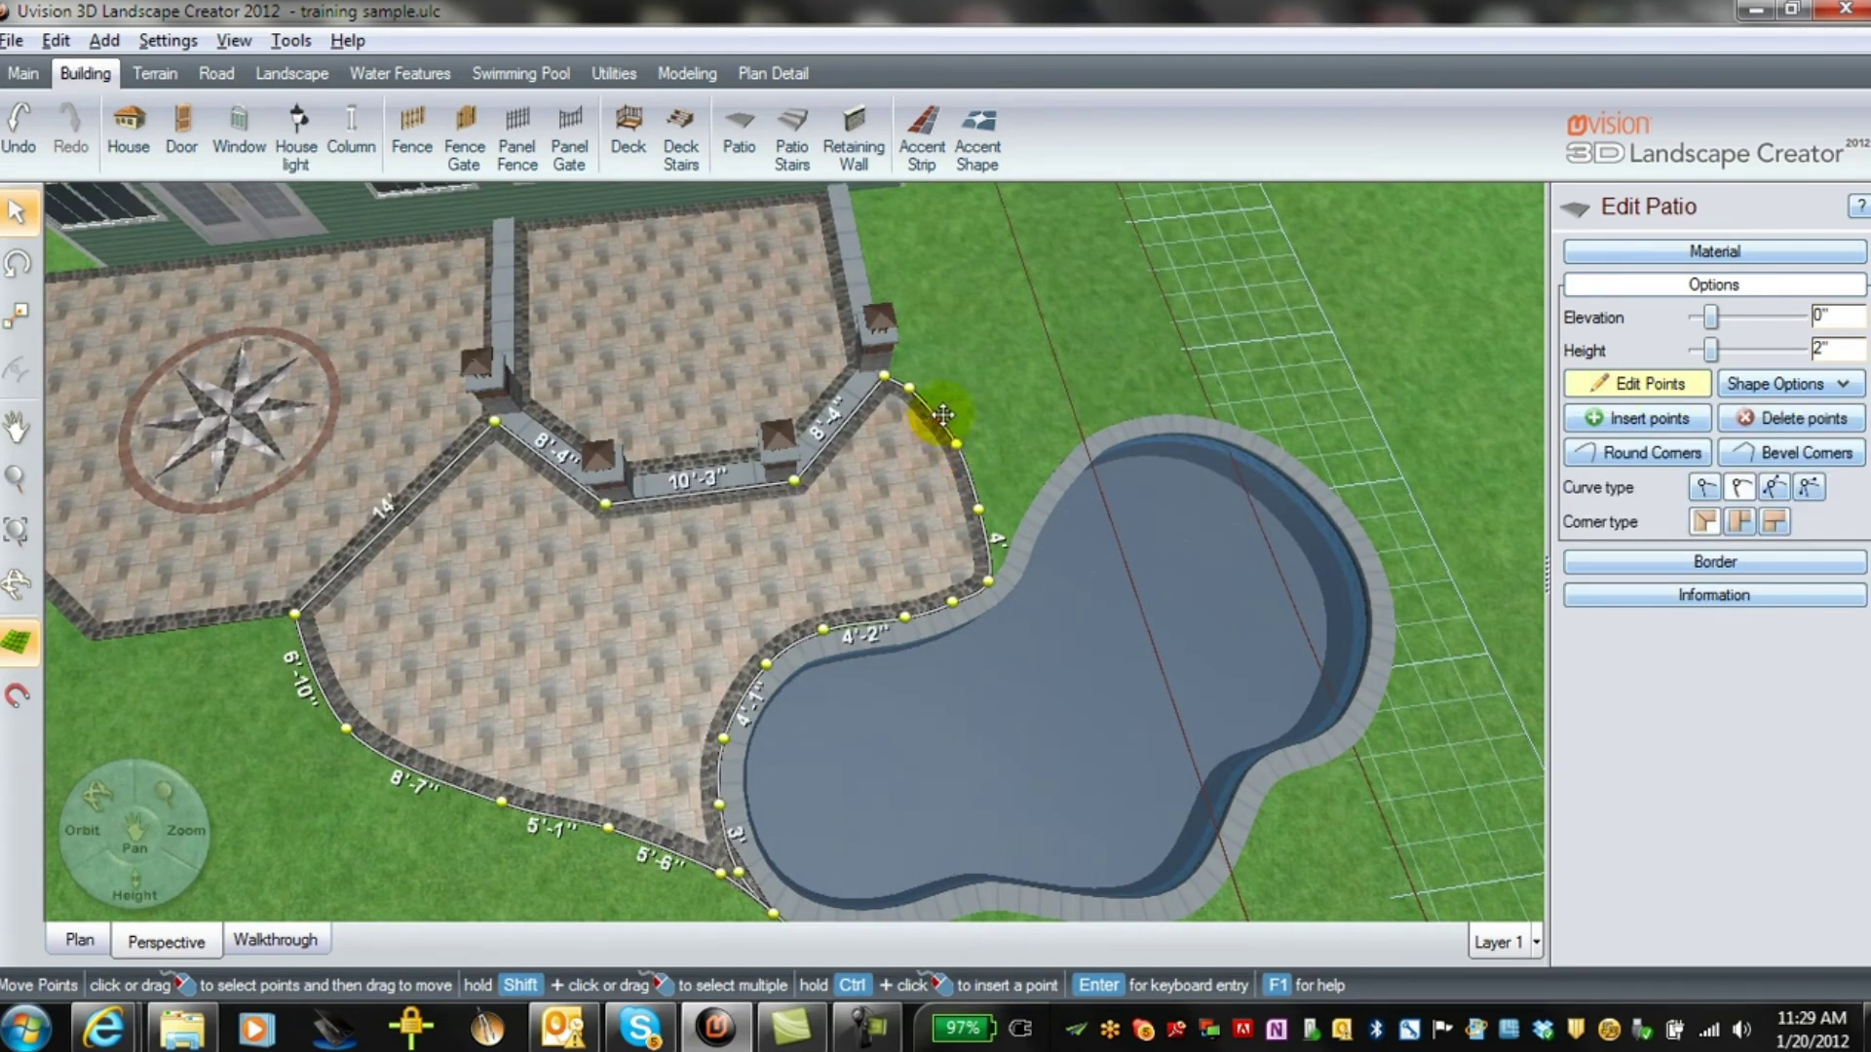
drag(962, 444, 981, 446)
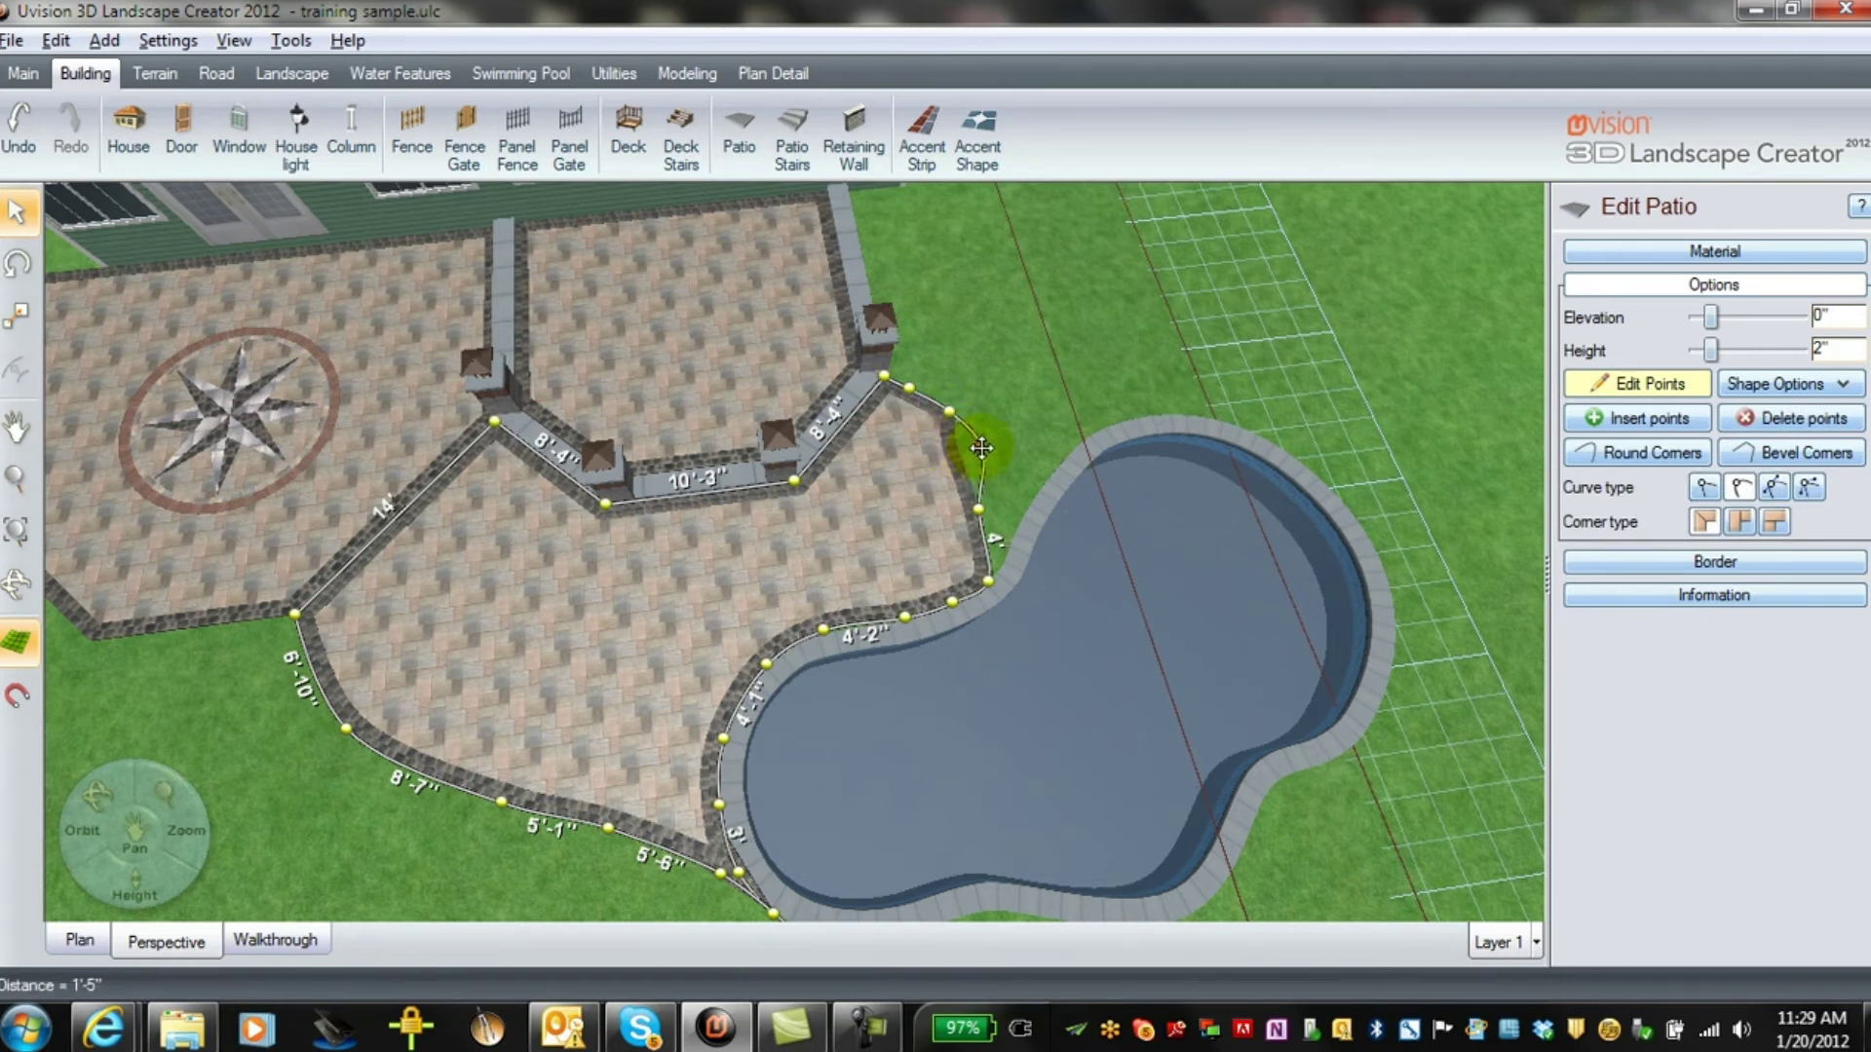
drag(984, 518, 1004, 508)
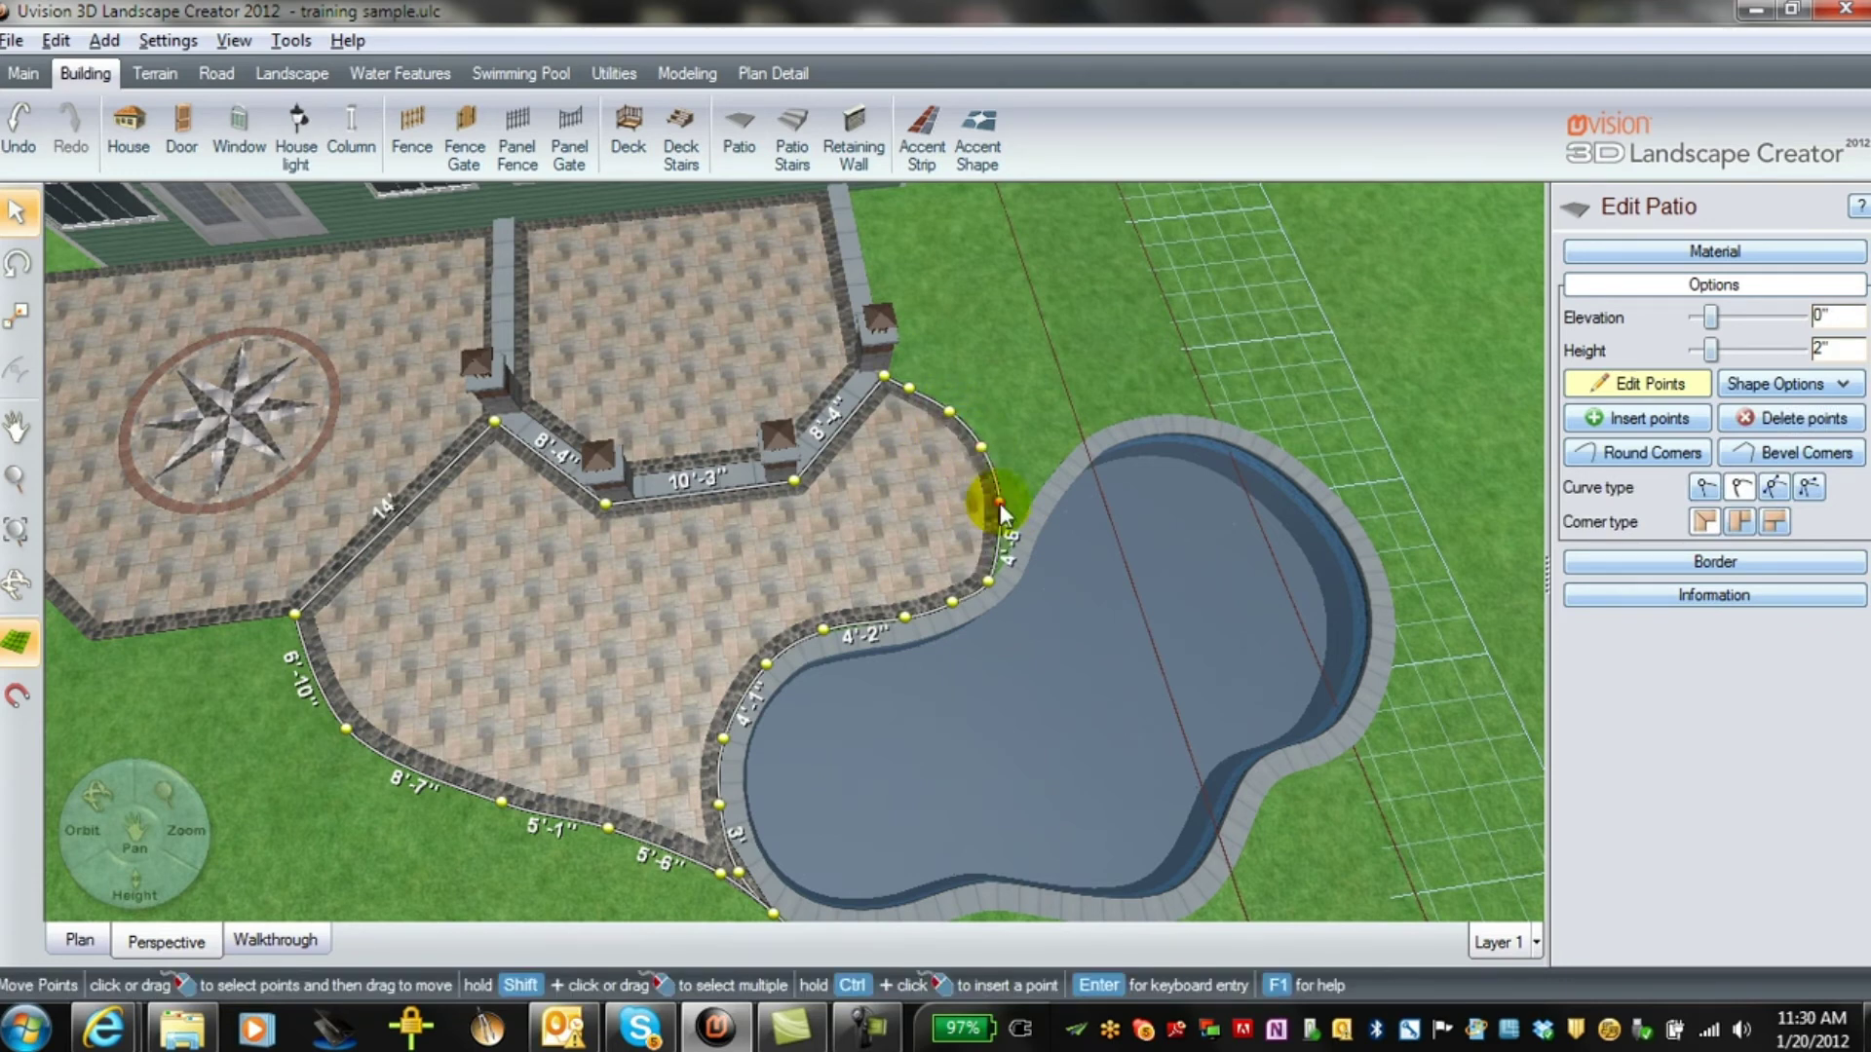
drag(991, 583, 989, 562)
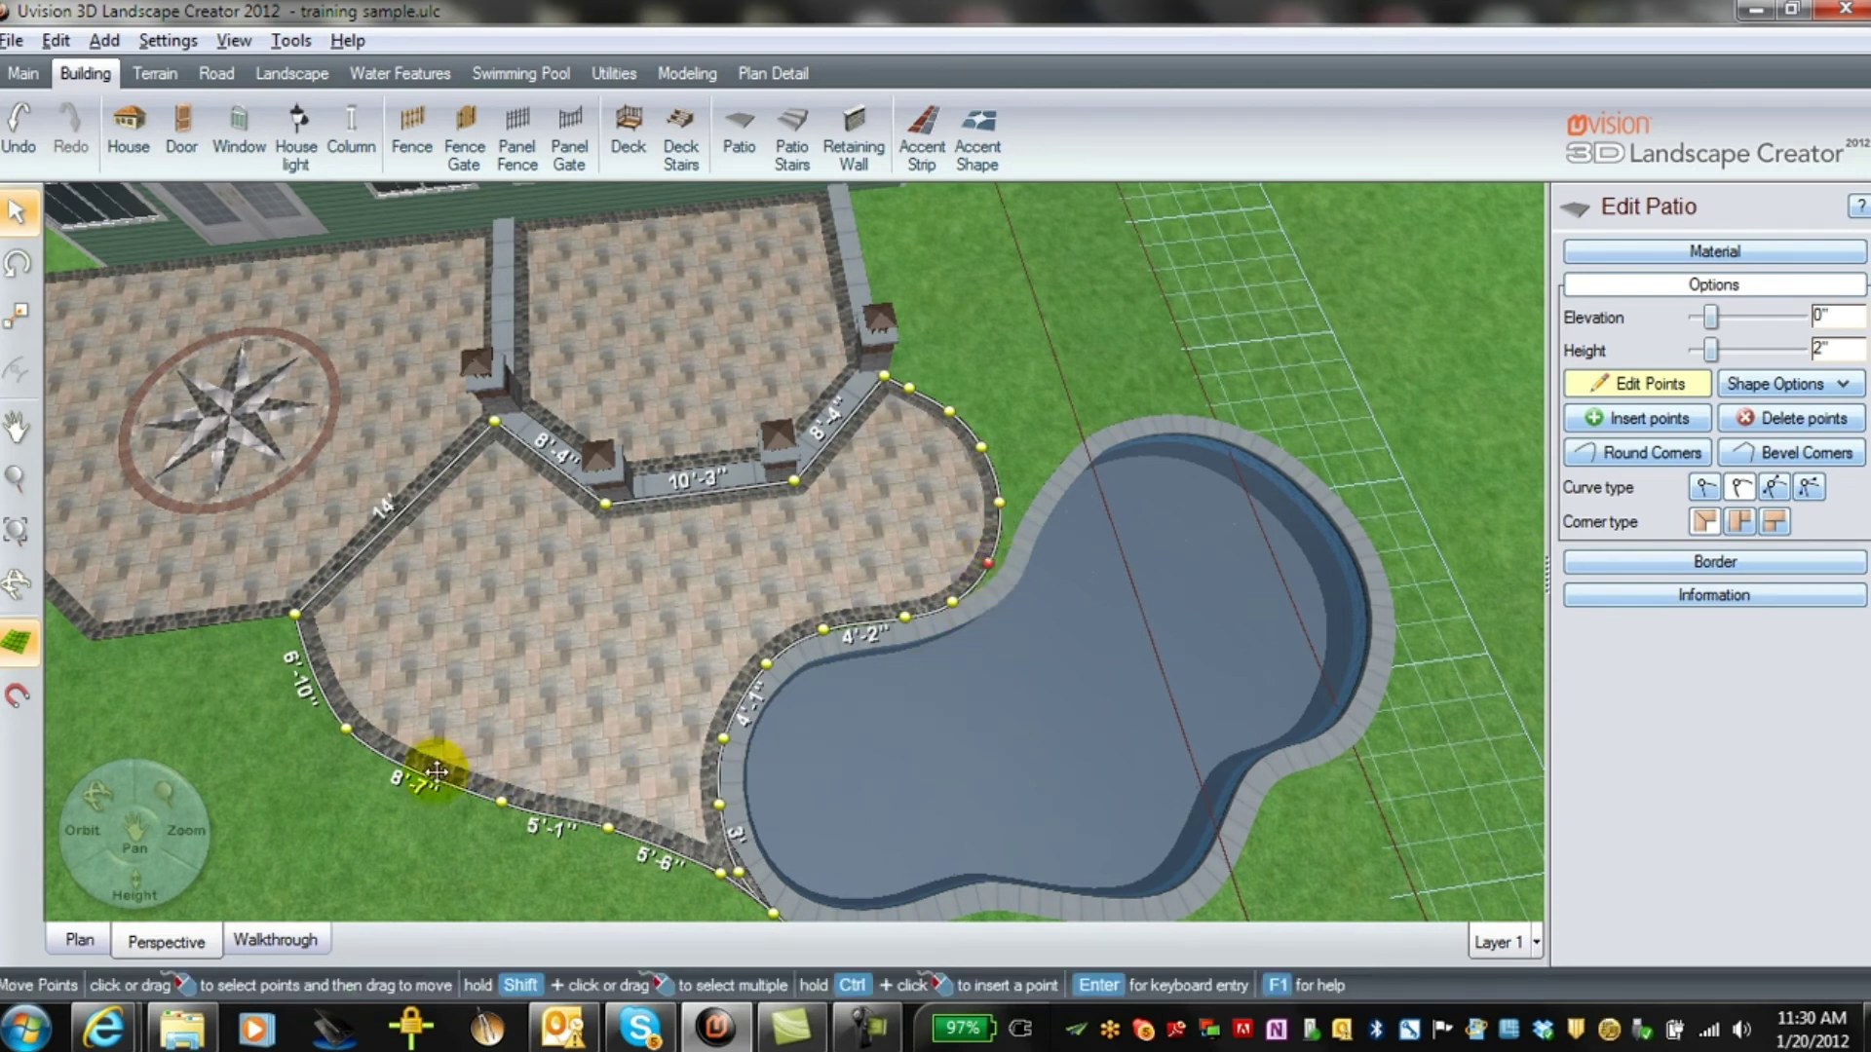
scroll(453, 752, down, 4)
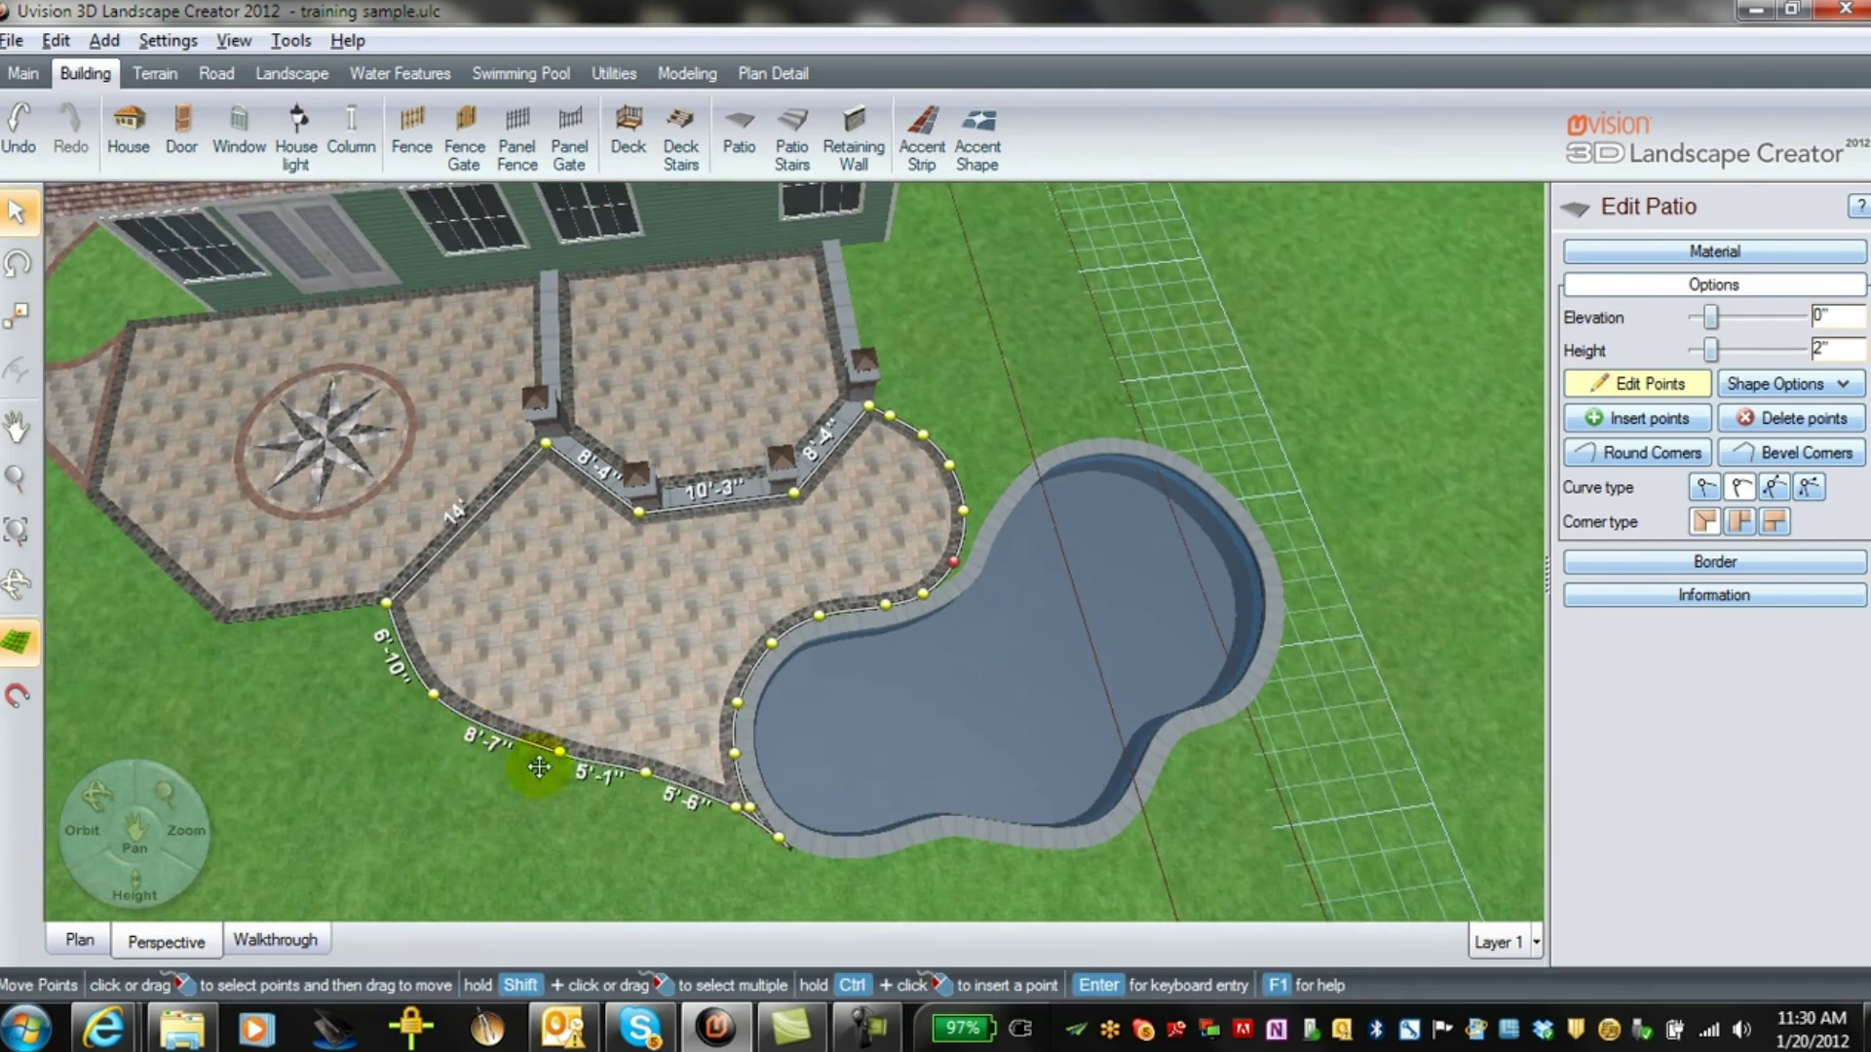
drag(565, 748, 513, 747)
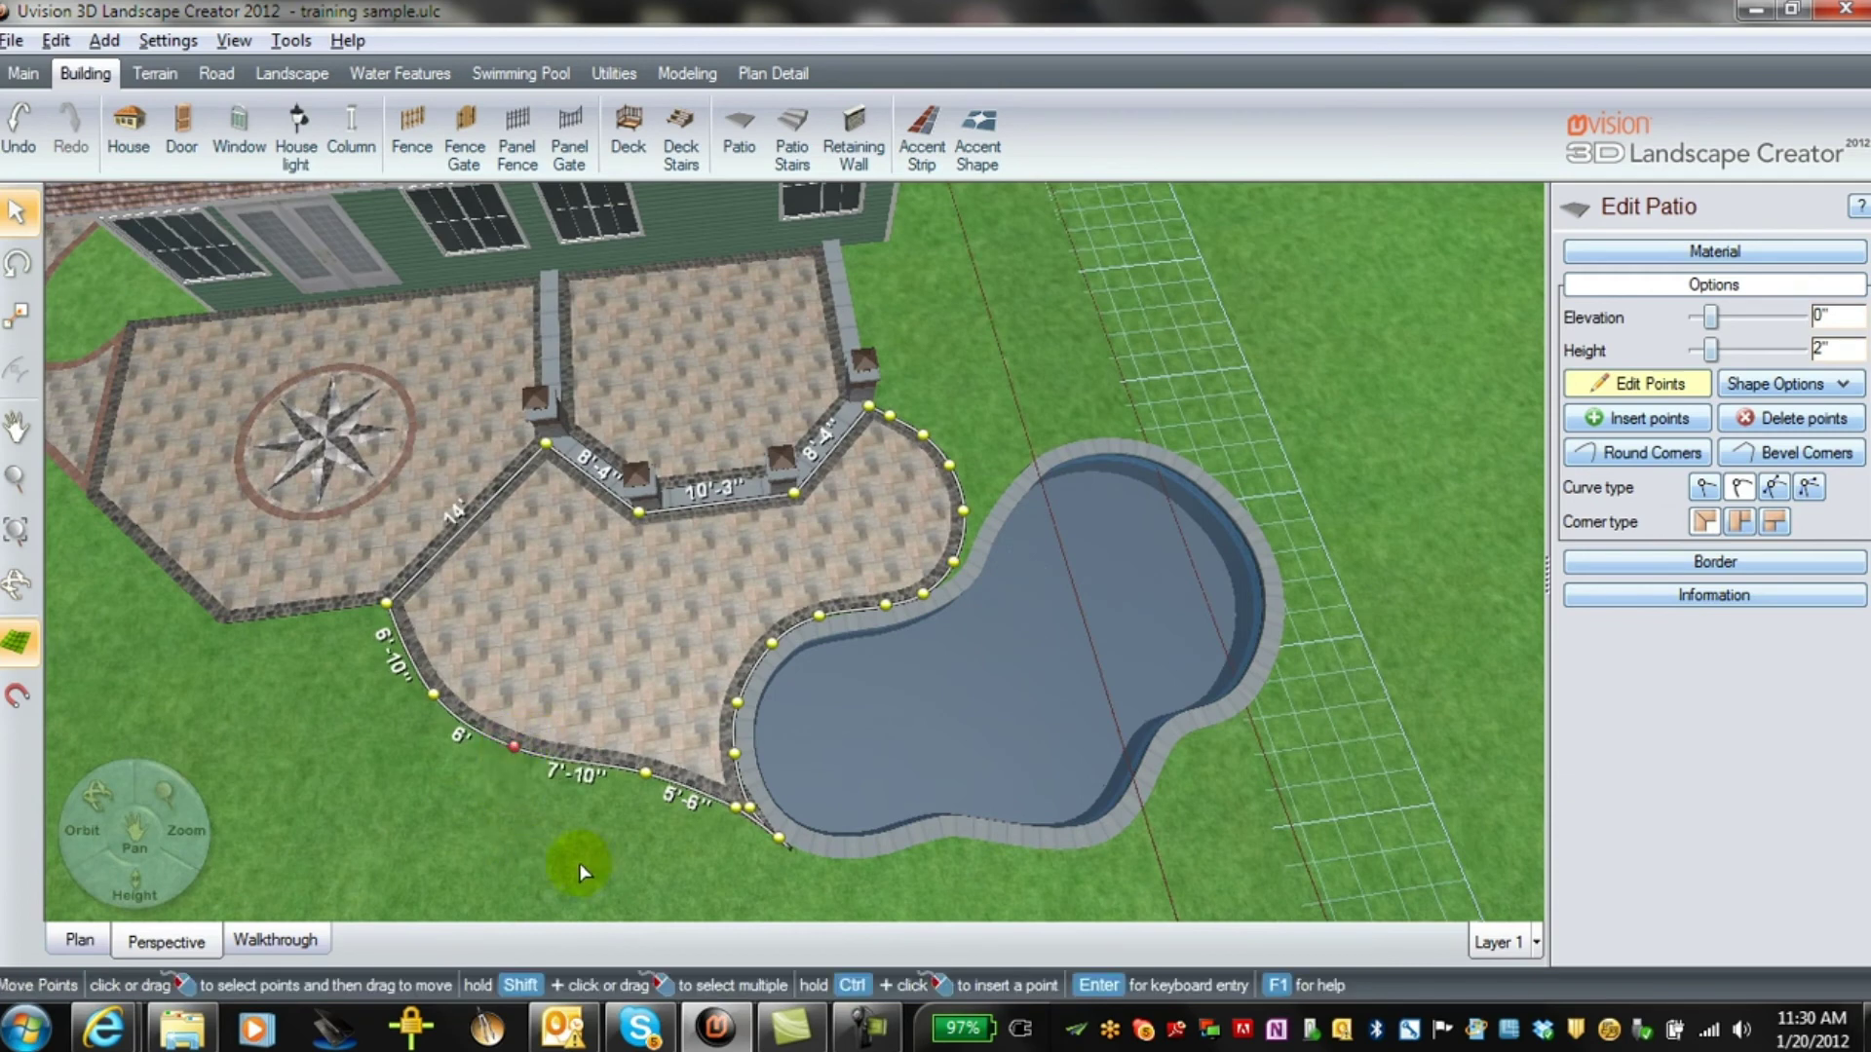
Return to plan view with point editing off, zoomed out to show the whole yard
click(80, 941)
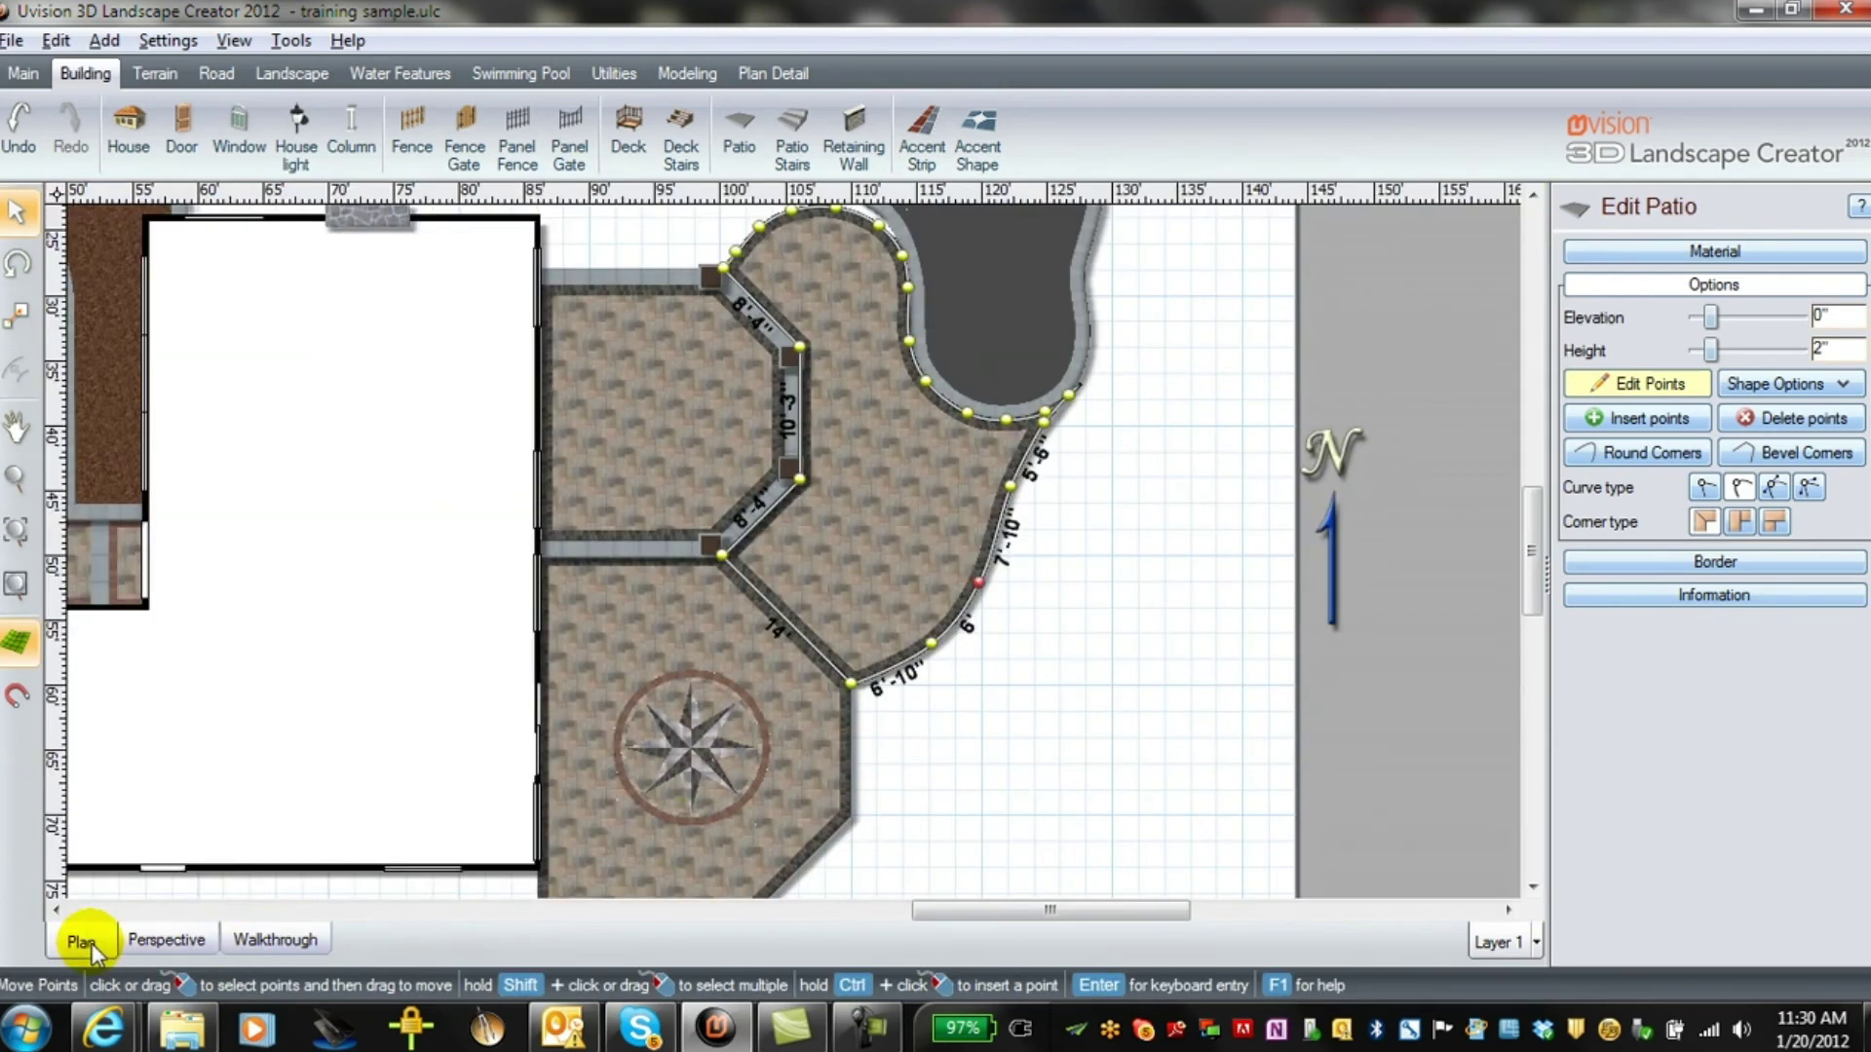
click(1645, 394)
scroll(1014, 726, down, 3)
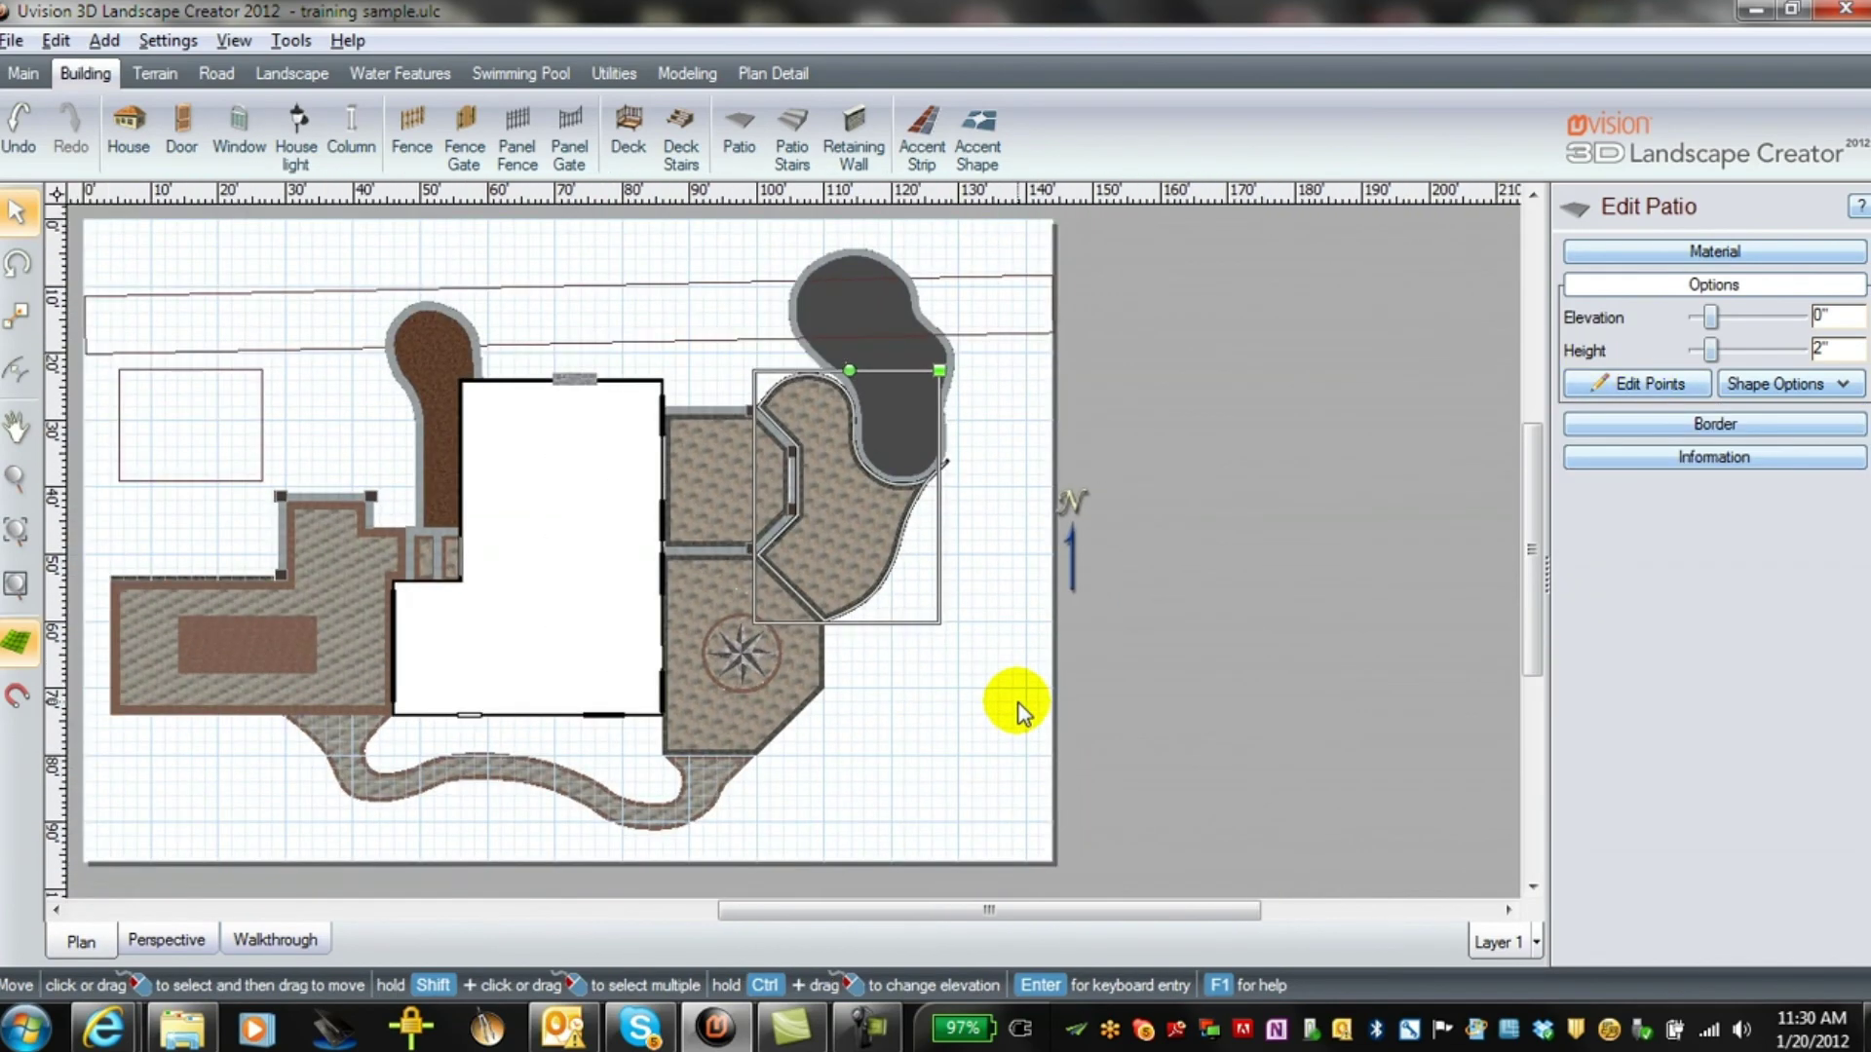